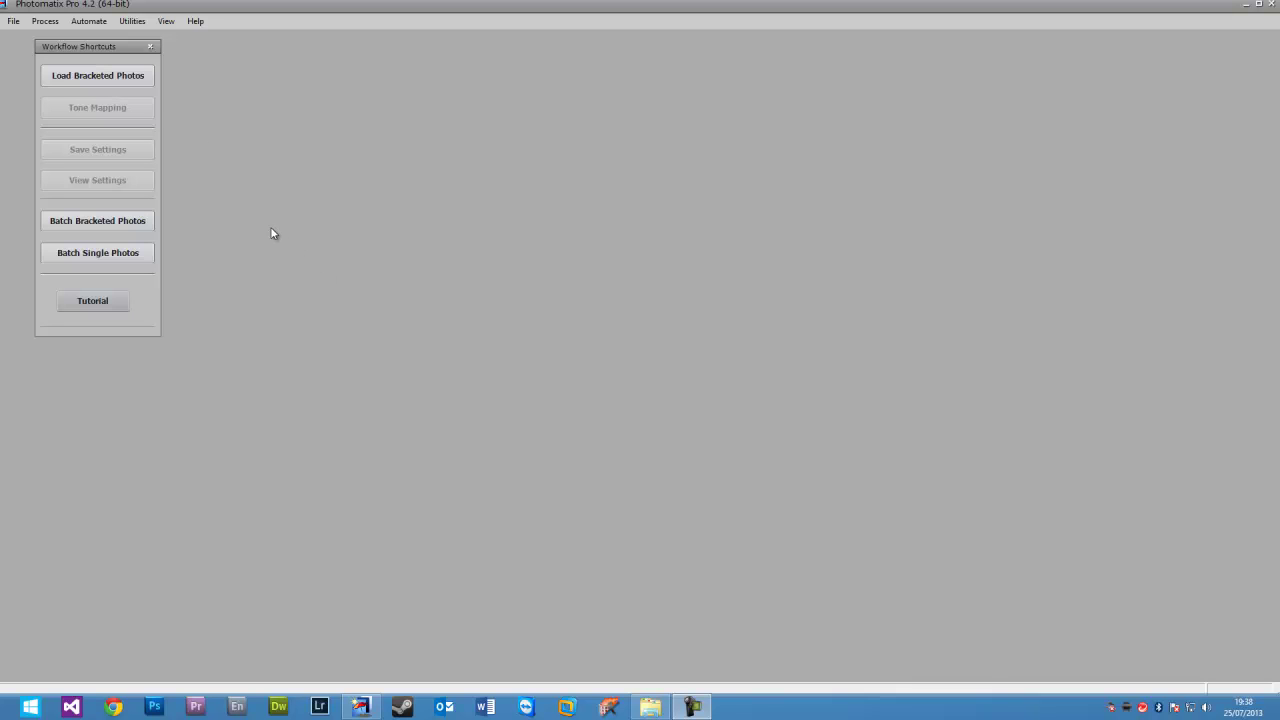
Step: Load the three DSCN2674 bracketed JPEGs from the Desktop and merge them to HDR with default preprocessing
click(117, 77)
click(734, 315)
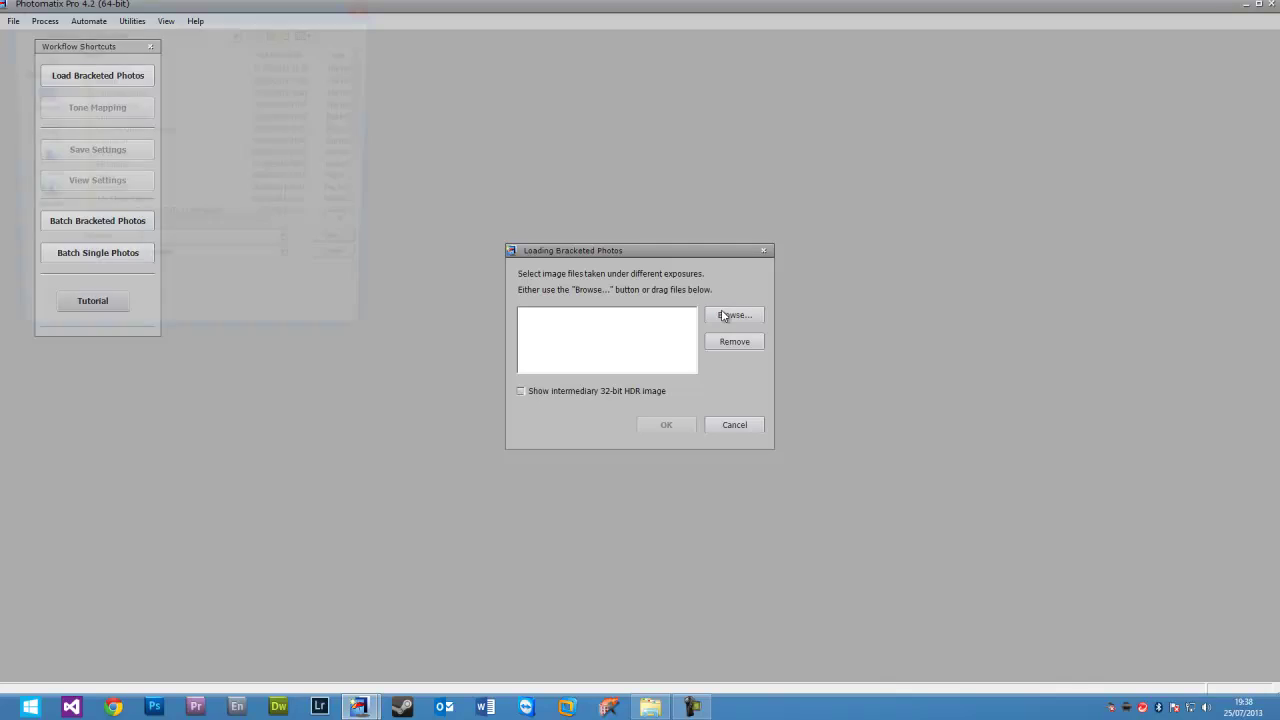
click(38, 100)
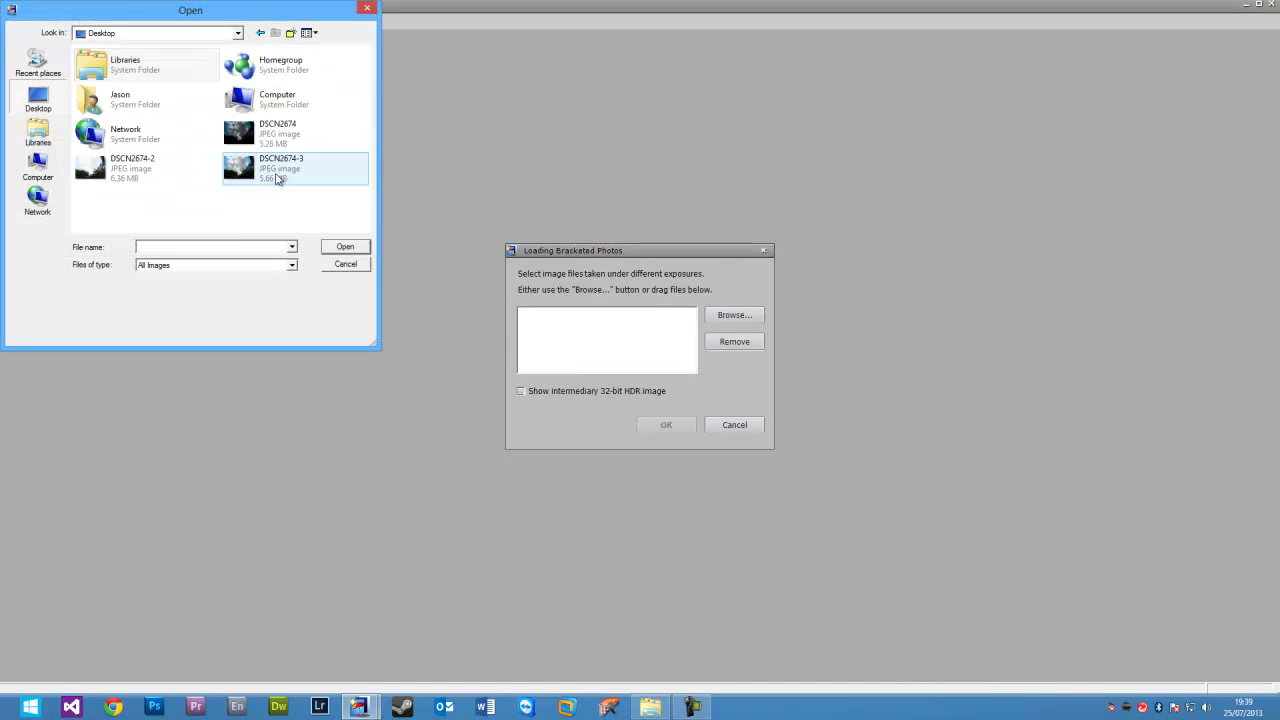
click(281, 163)
ctrl+click(163, 180)
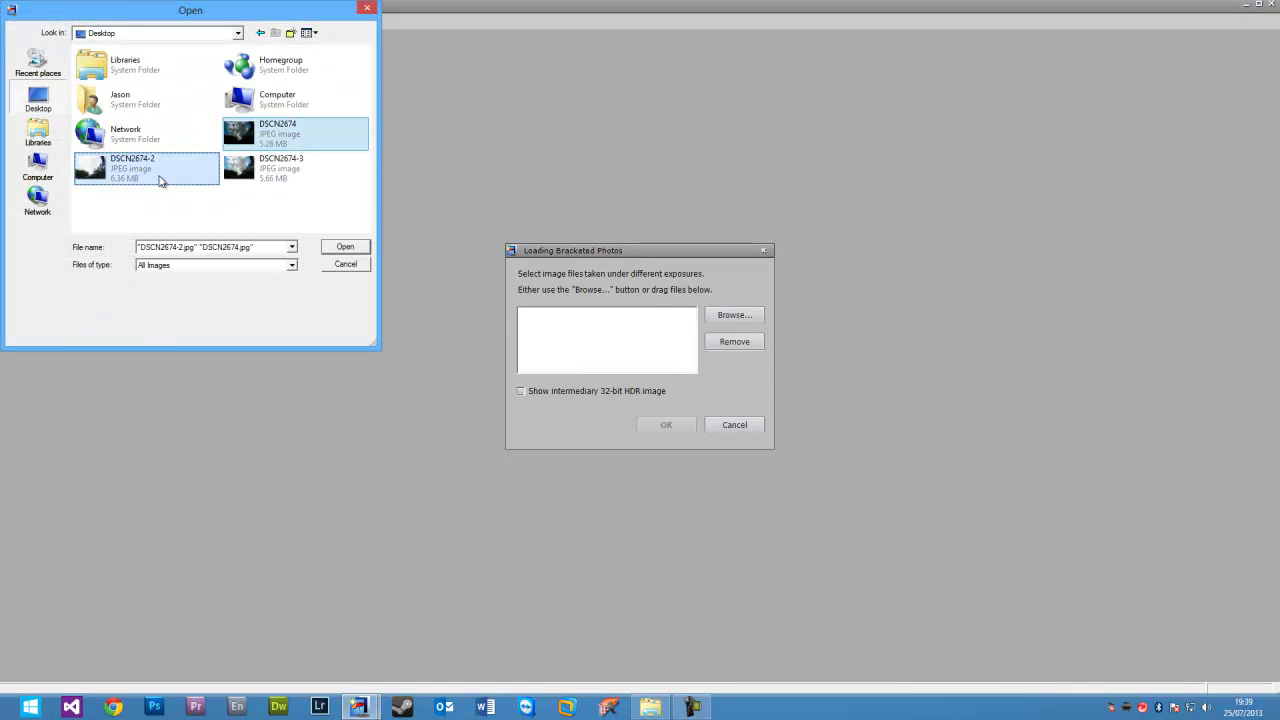
click(345, 246)
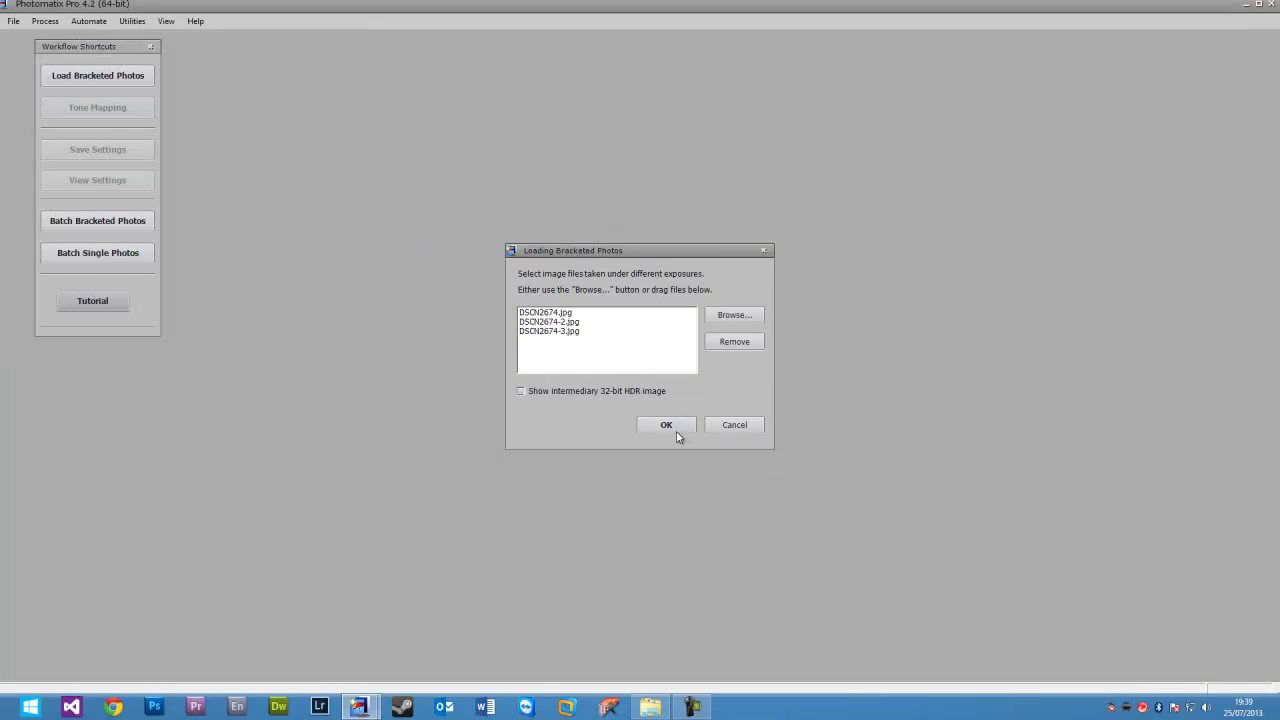
click(676, 432)
click(715, 510)
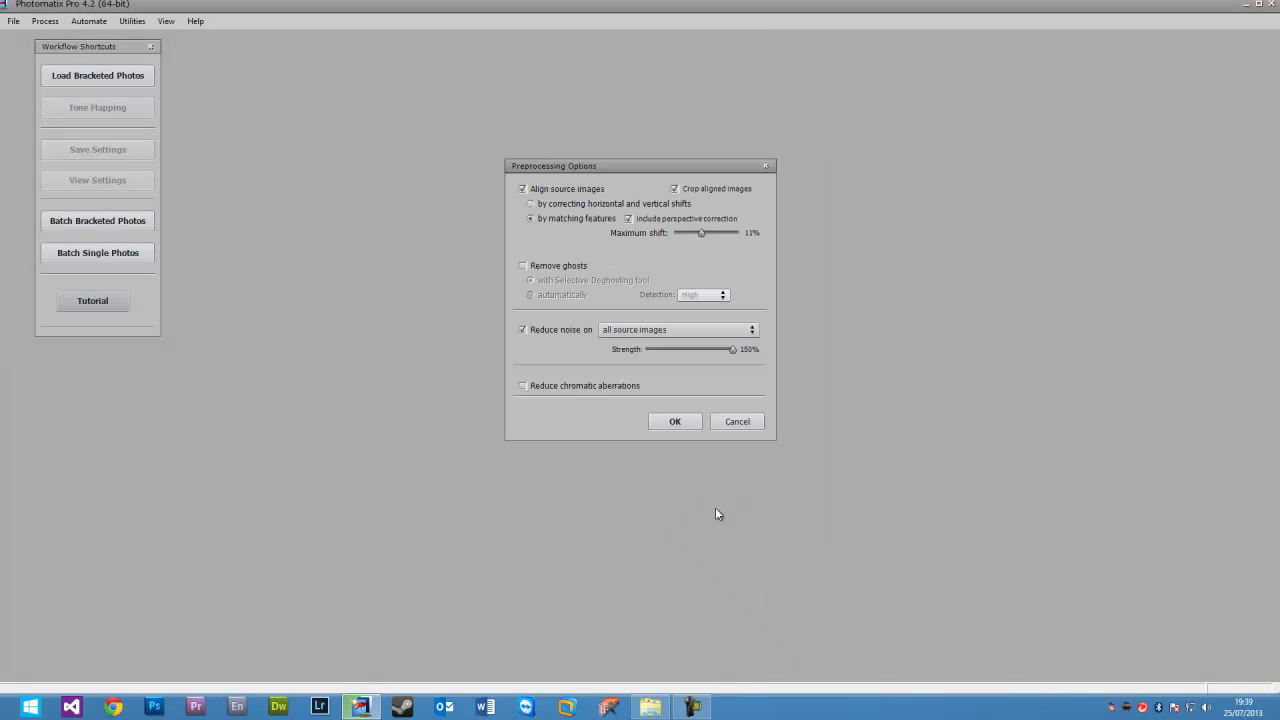
click(689, 420)
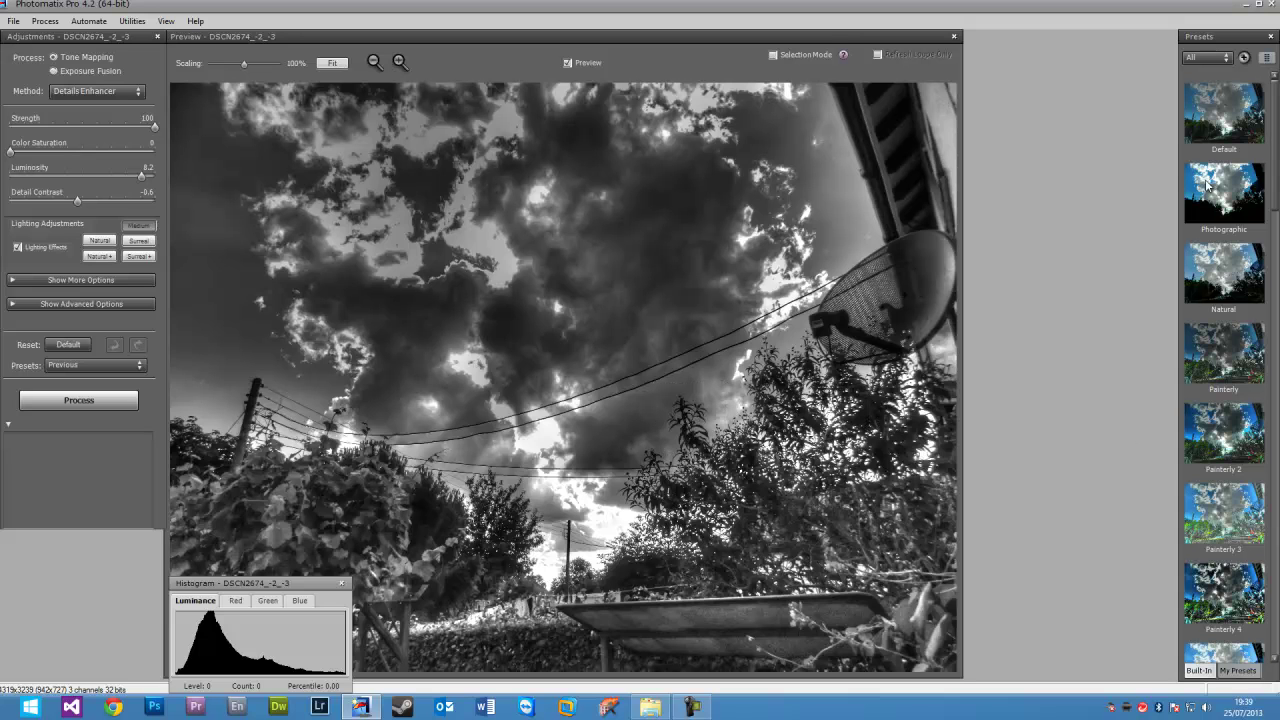
Step: Preview the Default, Photographic, Natural, Painterly, Painterly 4 and Grunge presets on the image
click(1213, 138)
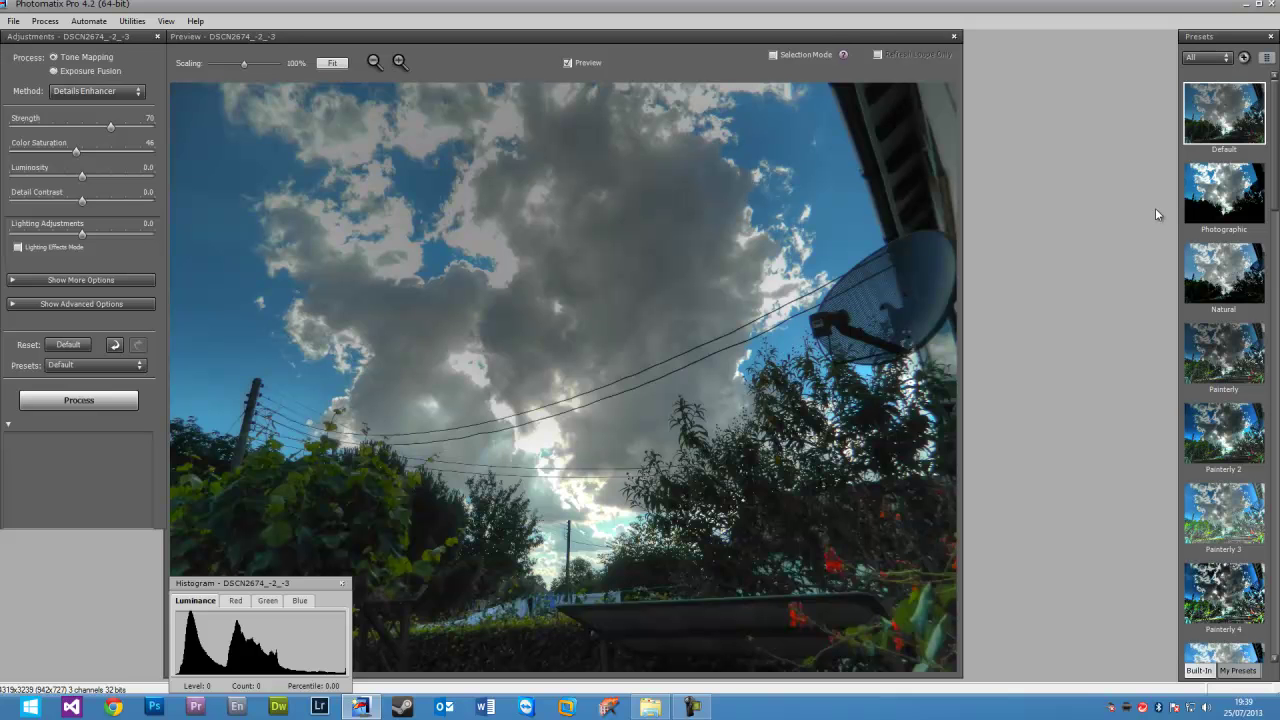
click(1236, 208)
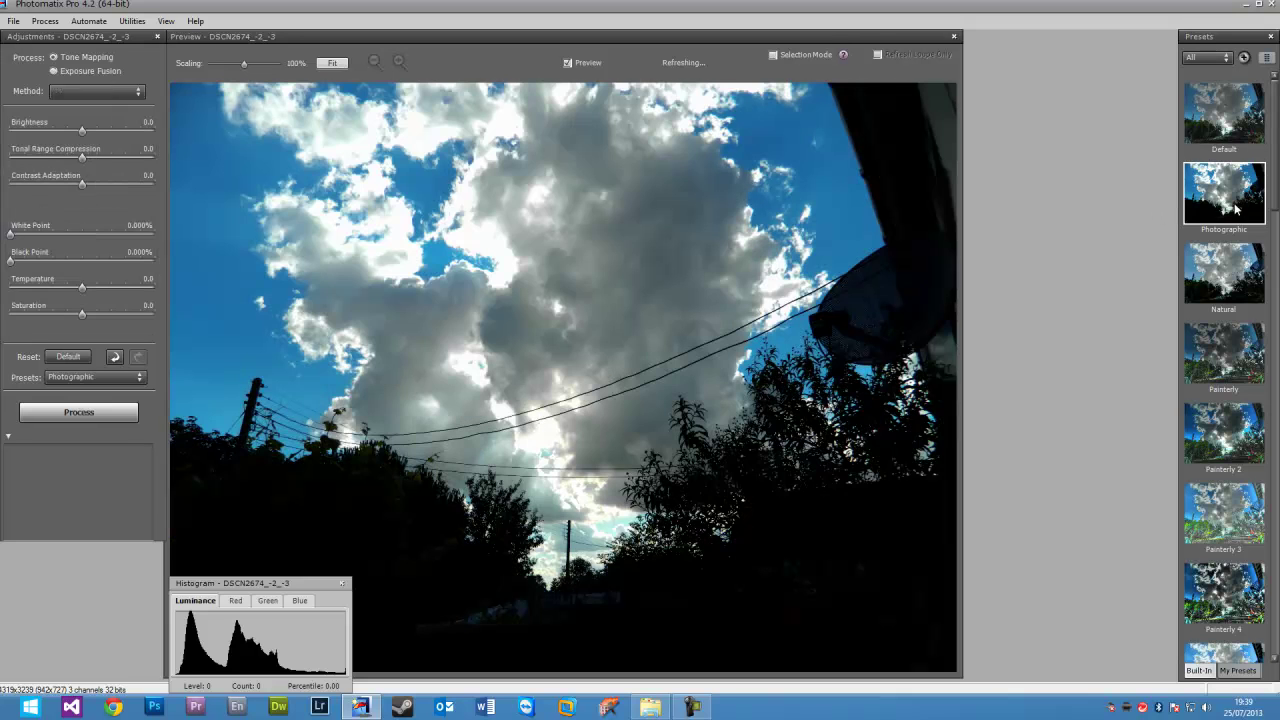
click(1225, 270)
click(1205, 355)
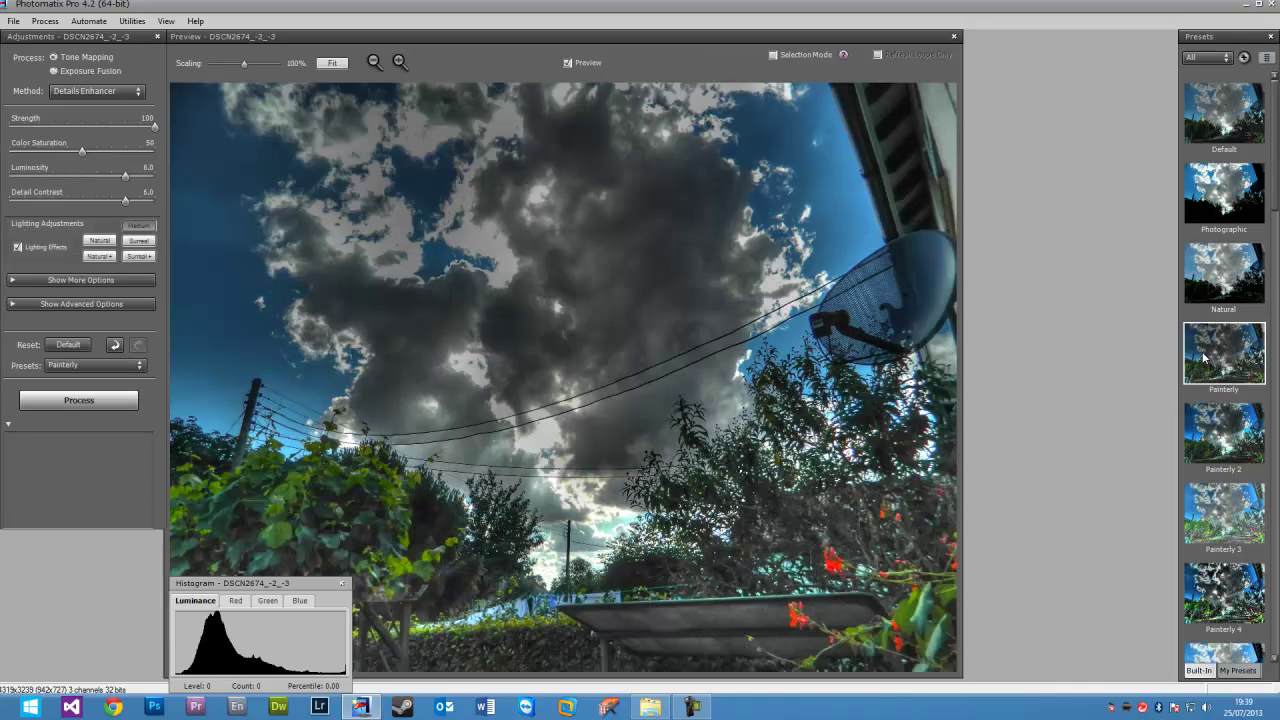
scroll(1210, 380, down, 2)
click(1218, 432)
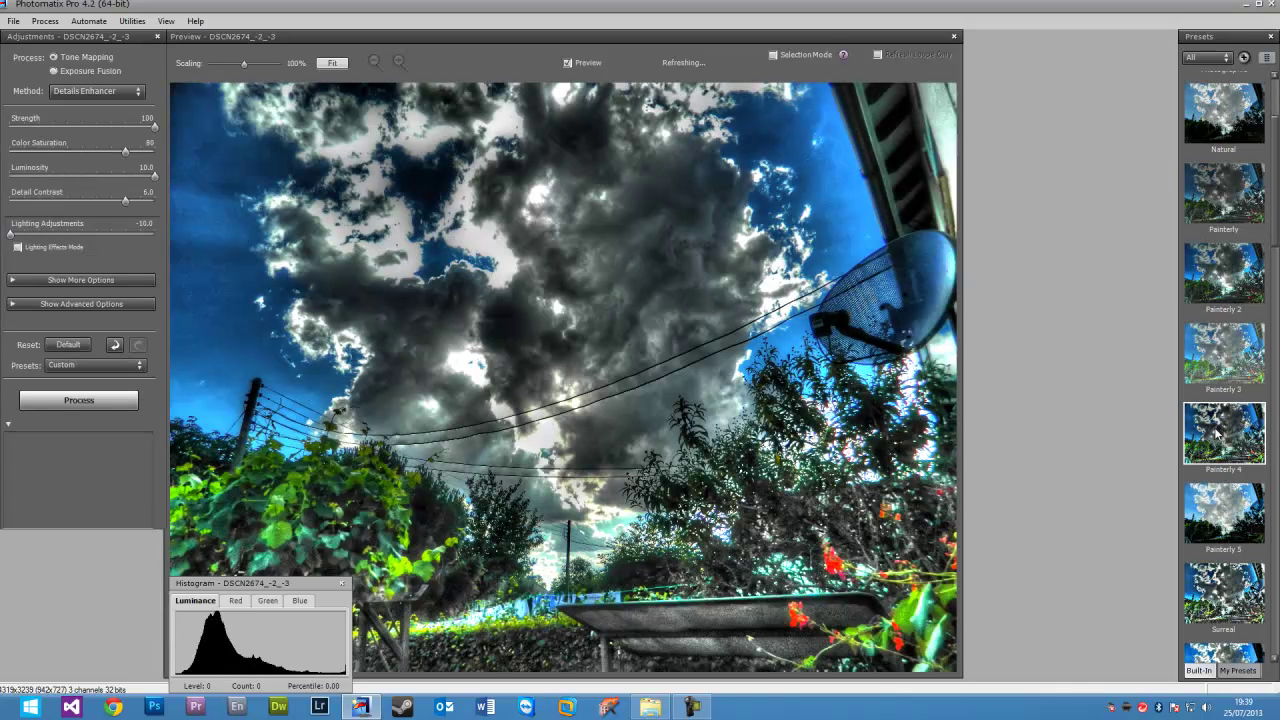
scroll(1216, 432, down, 4)
click(1216, 432)
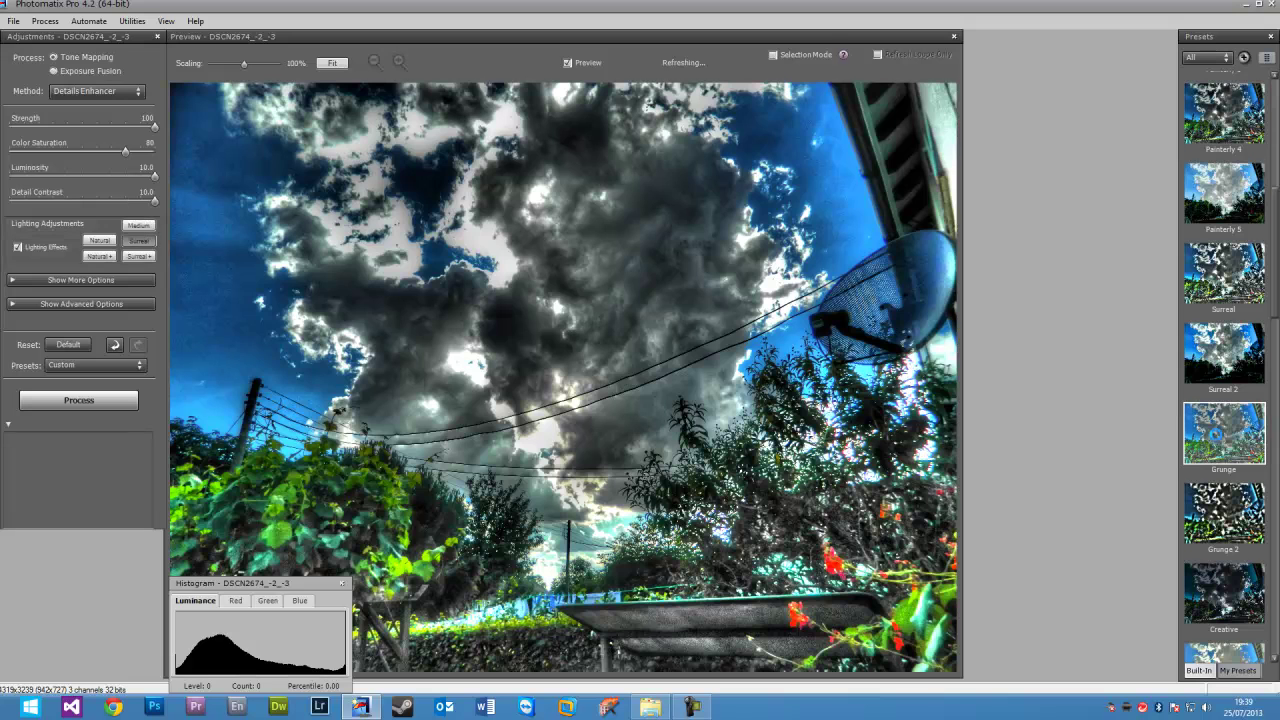
Step: Preview the Enhanced, Monochrome, Monochrome 2 and B&W Natural presets, then return to Default
scroll(1217, 436, down, 6)
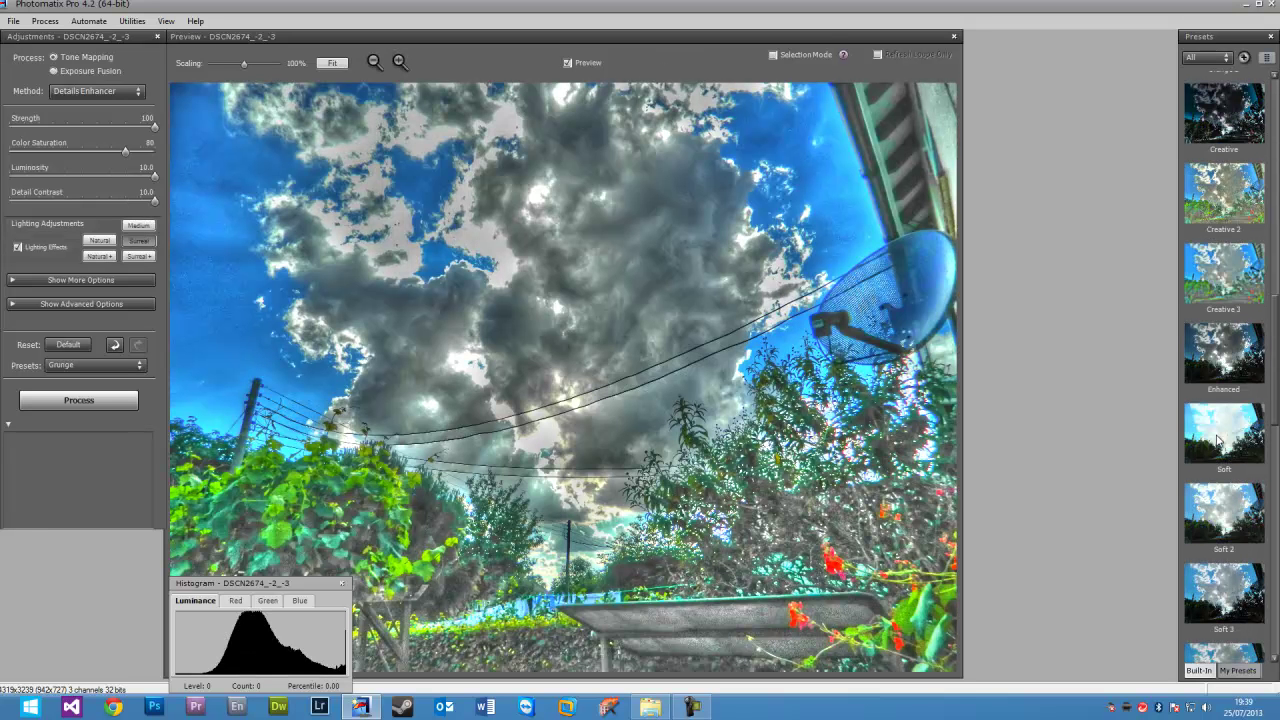
click(1224, 366)
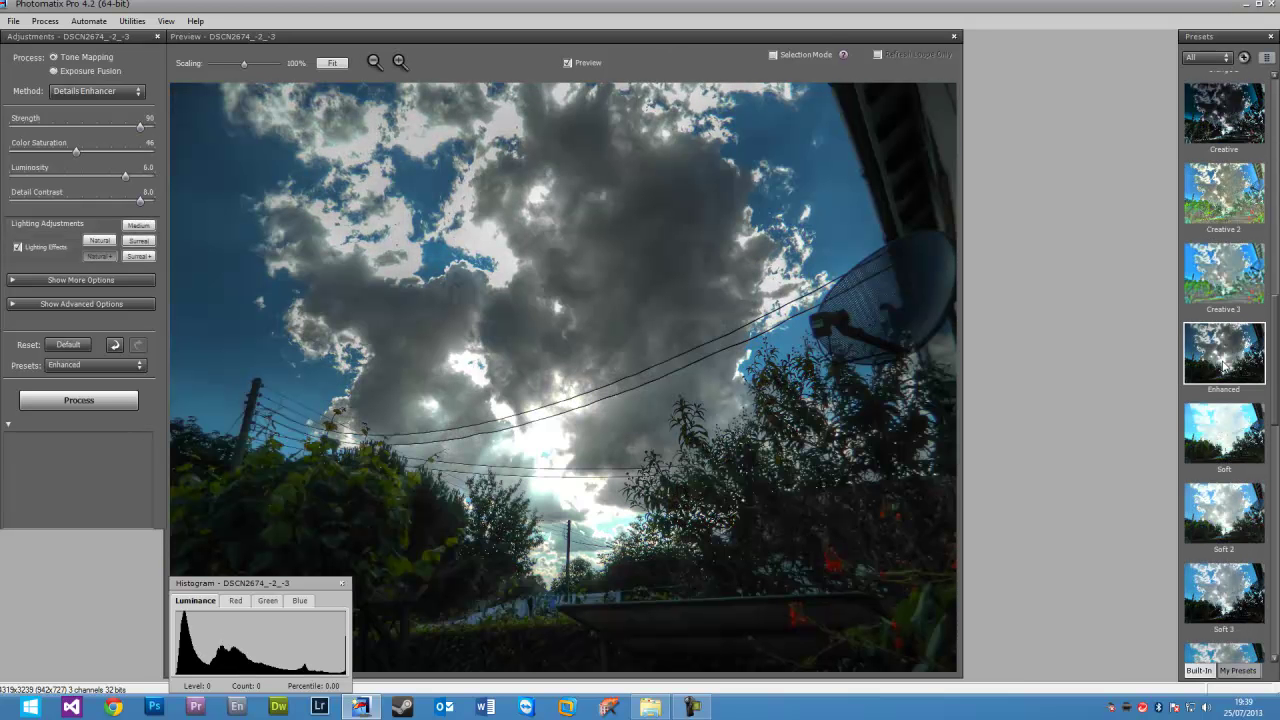
scroll(1222, 366, down, 7)
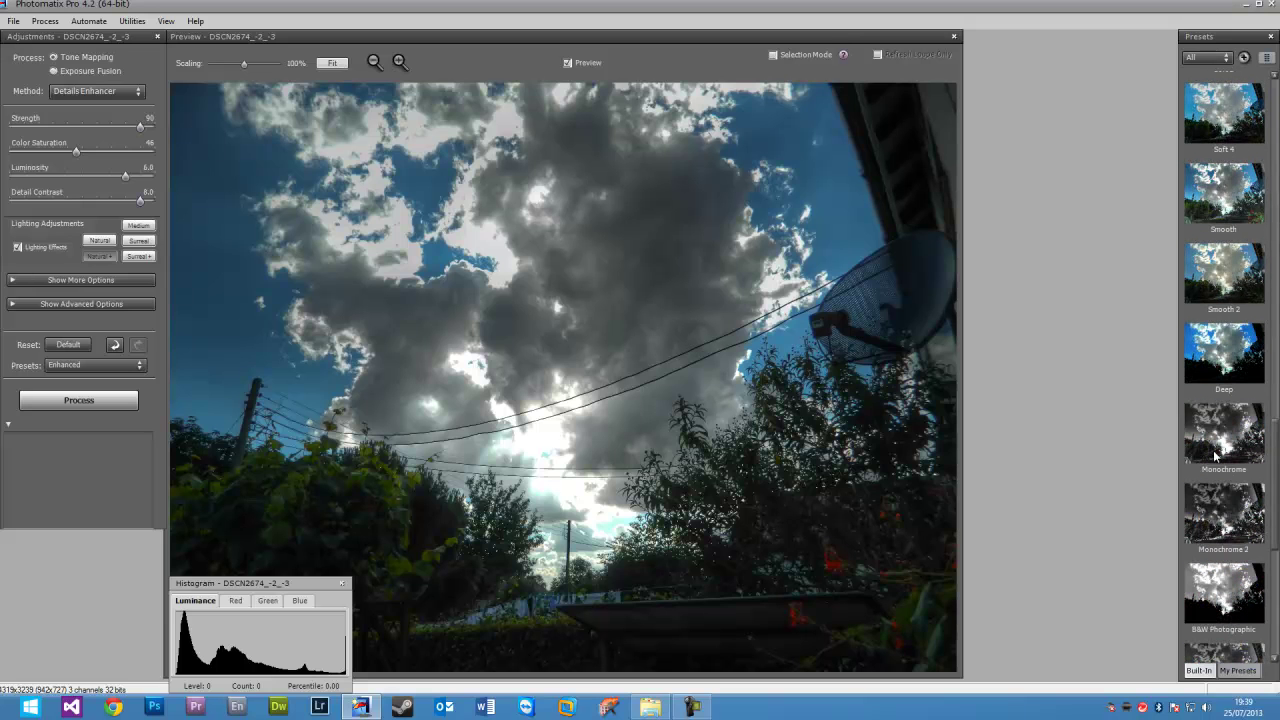
scroll(1215, 456, down, 1)
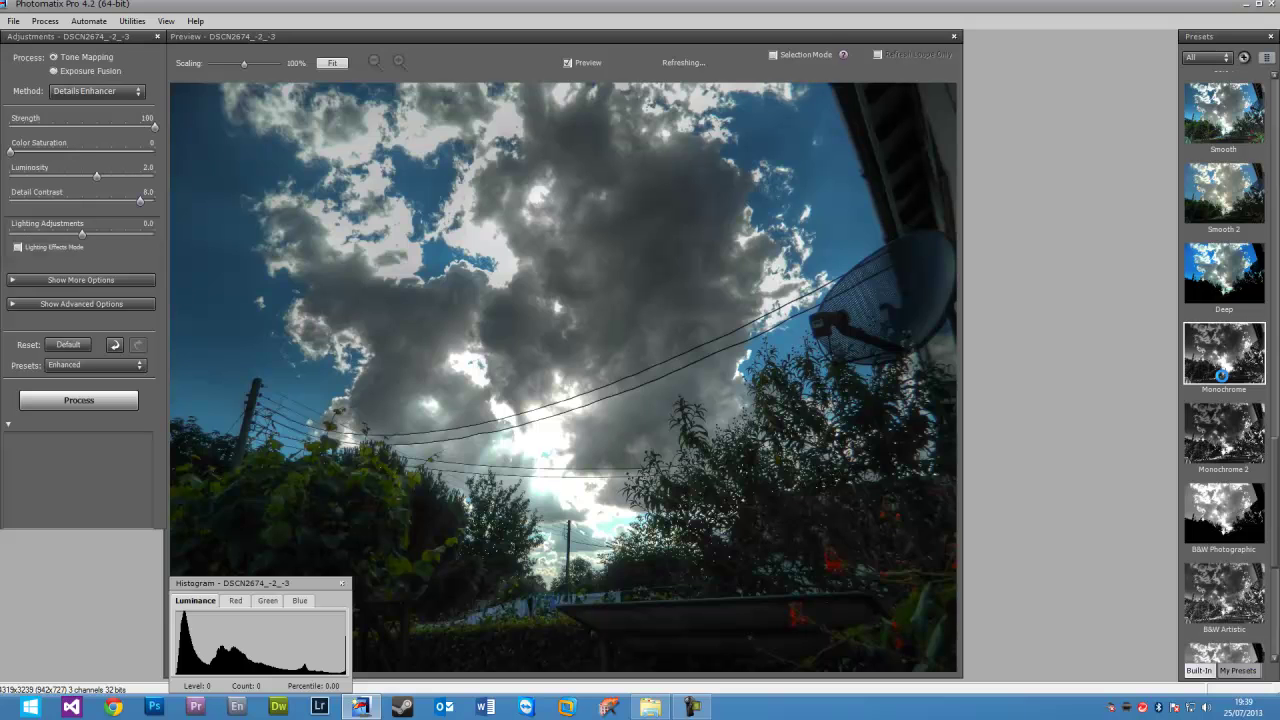
click(1224, 380)
click(1213, 424)
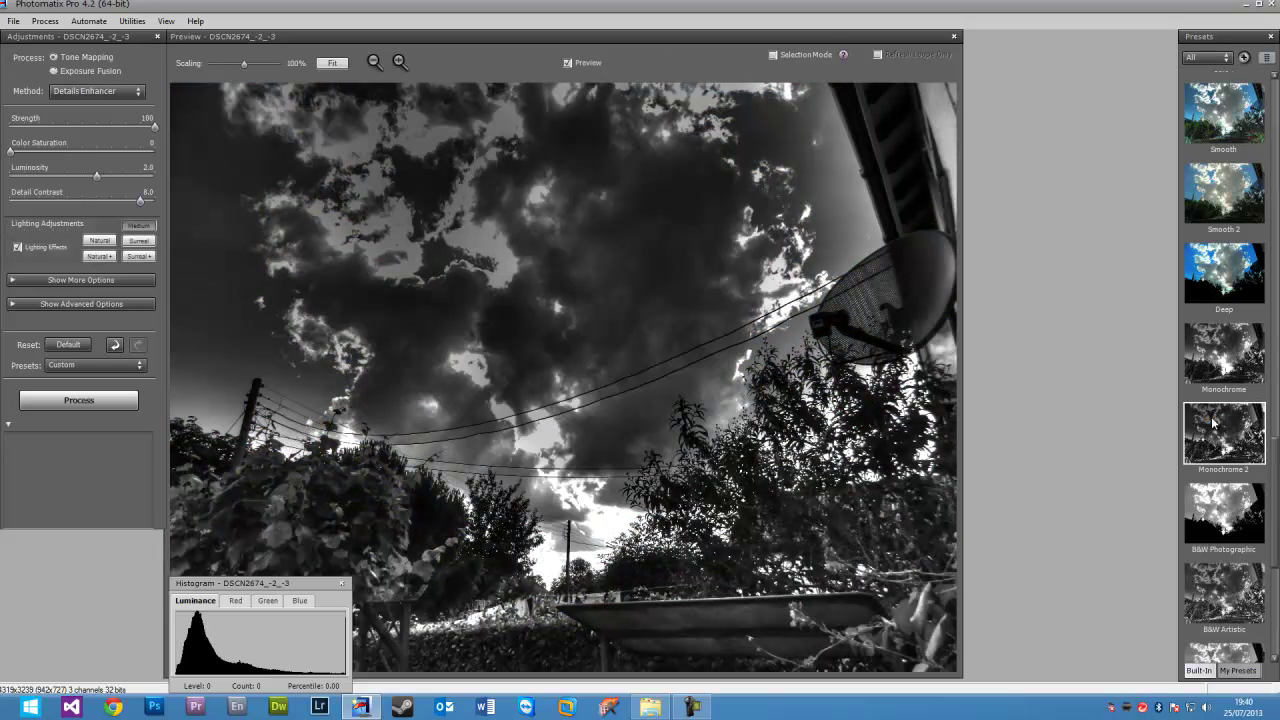
scroll(1215, 440, down, 5)
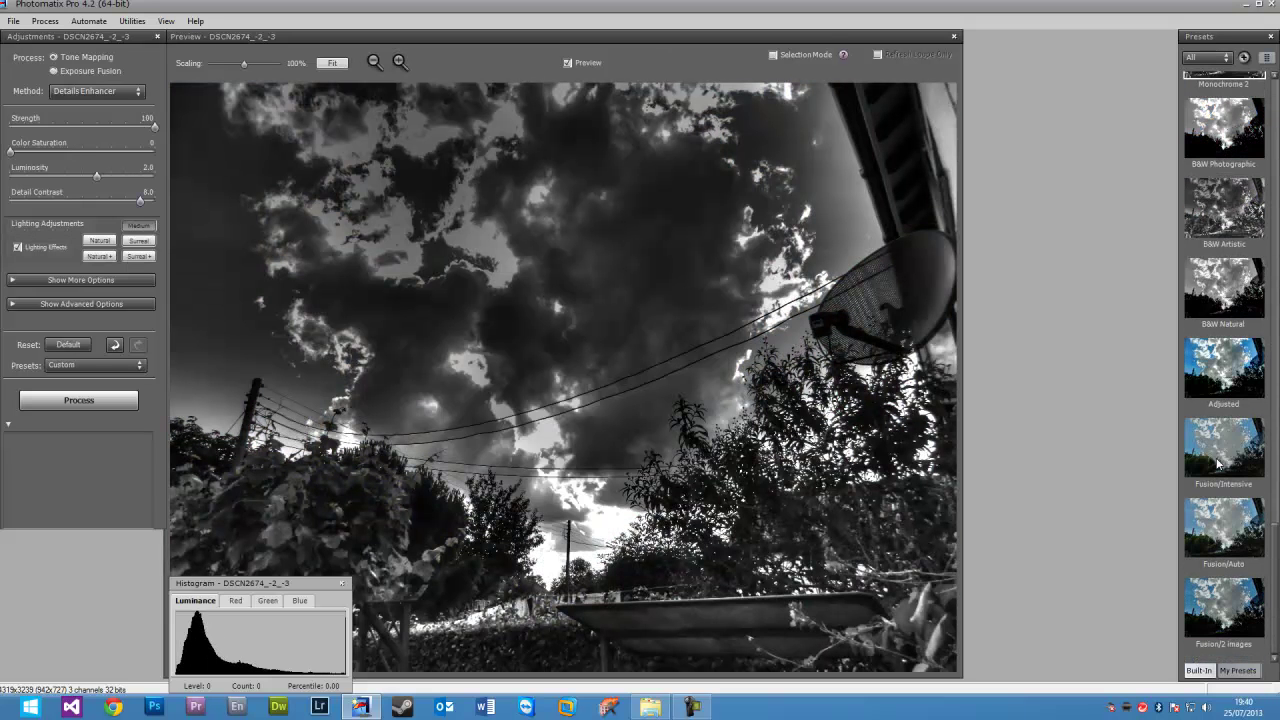
click(1229, 300)
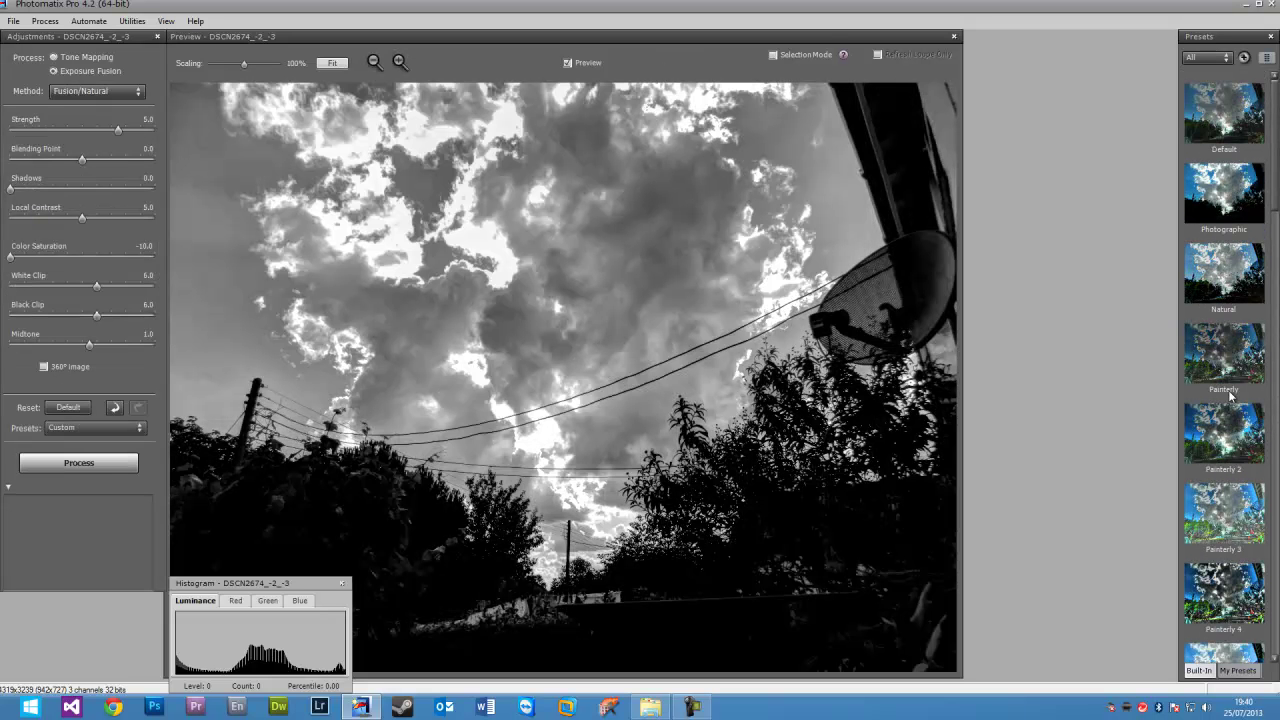
click(1224, 118)
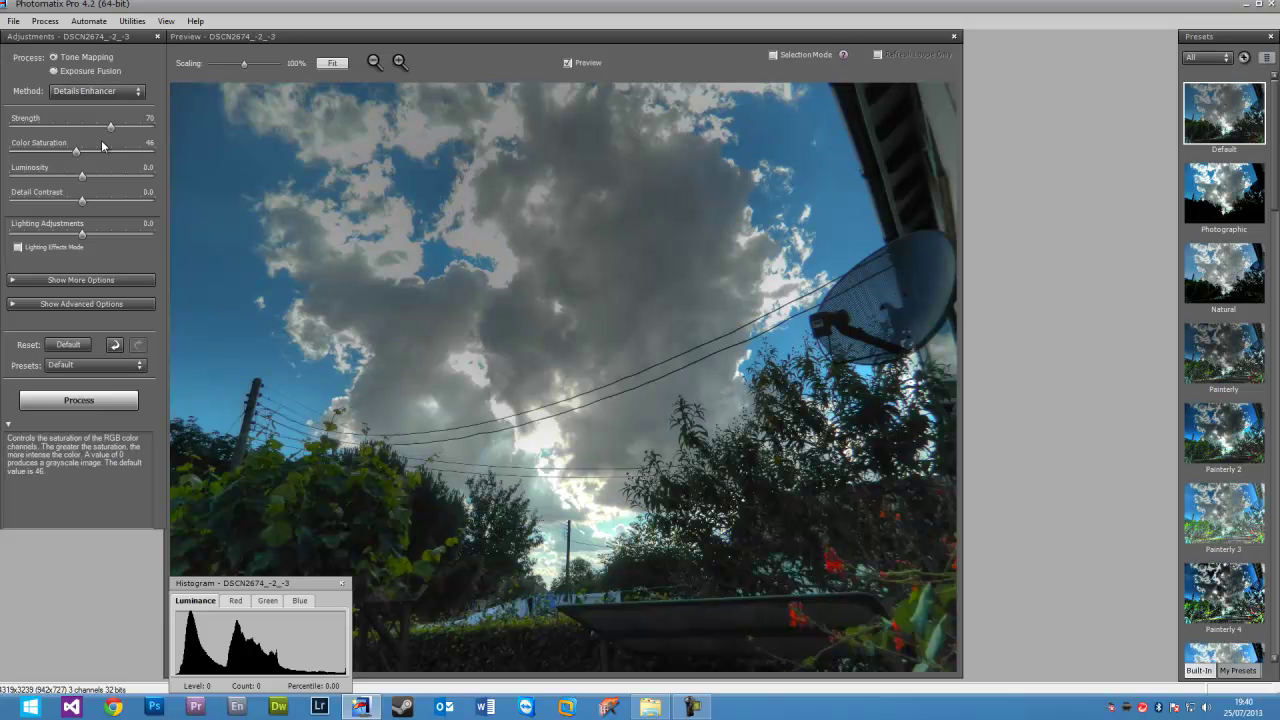
Step: Adjust colour saturation, luminosity and detail contrast, then apply the Photographic preset
drag(78, 151, 133, 176)
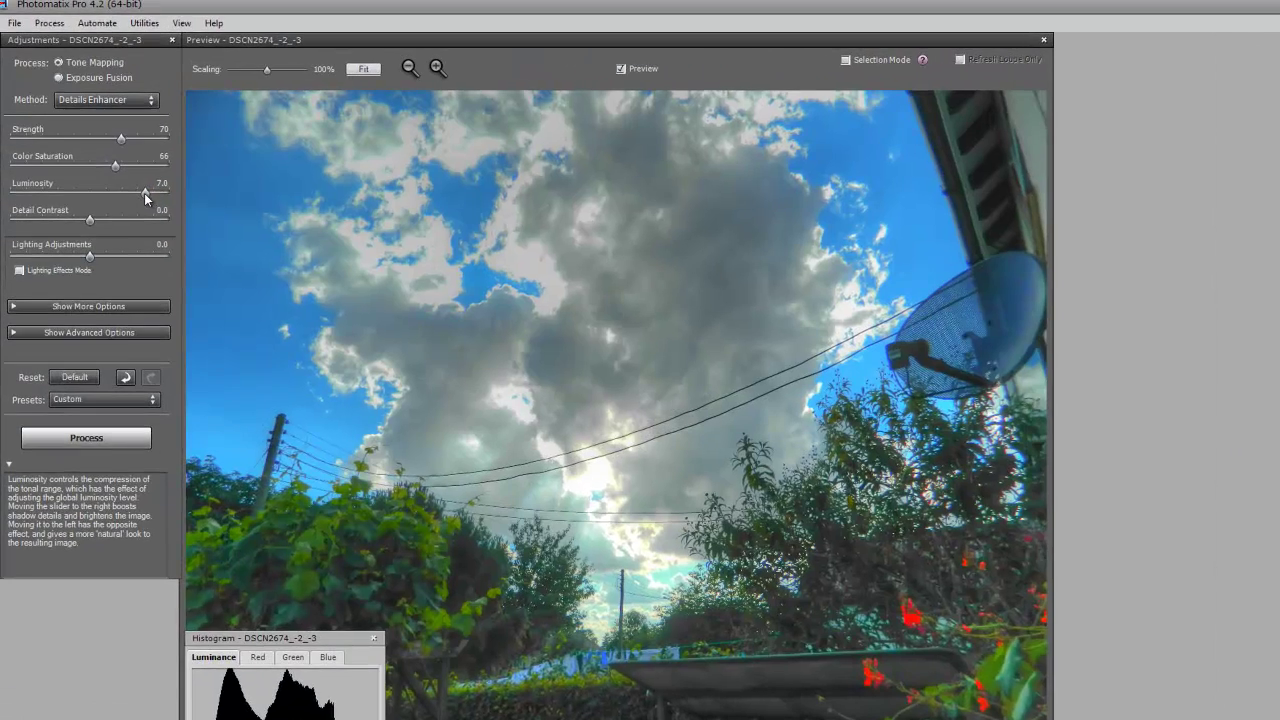
drag(125, 194, 136, 224)
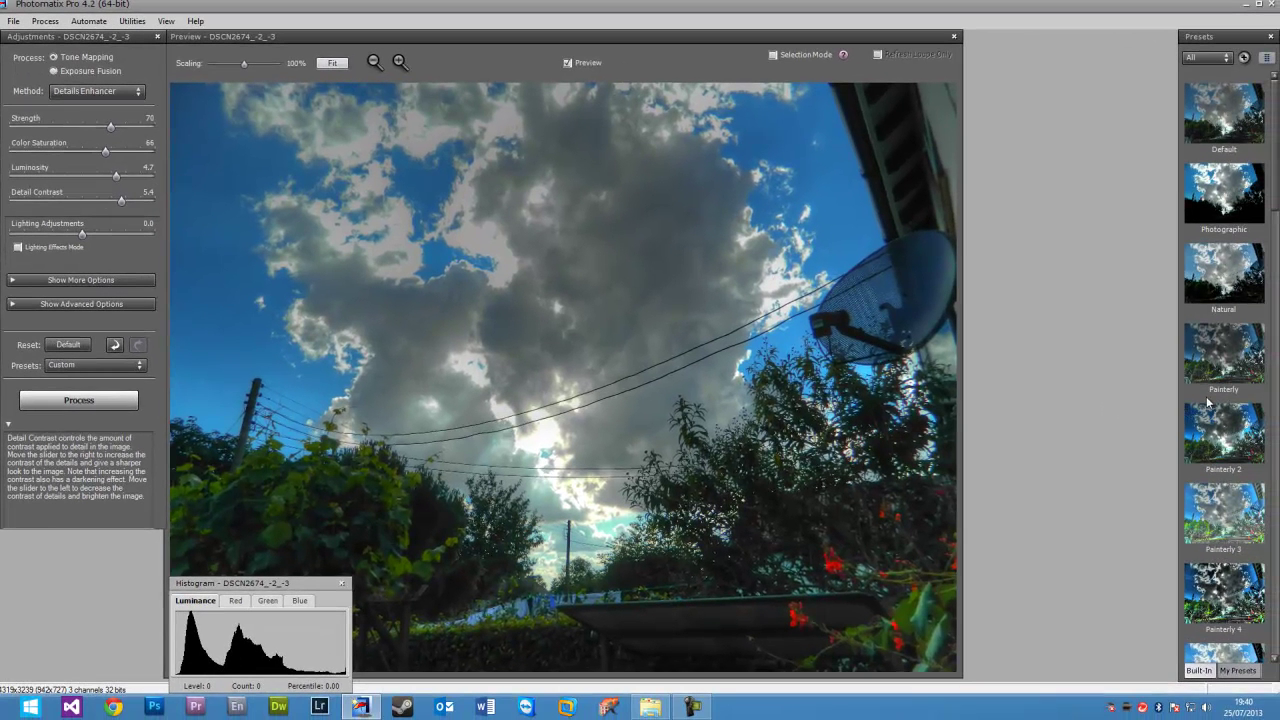
click(1249, 213)
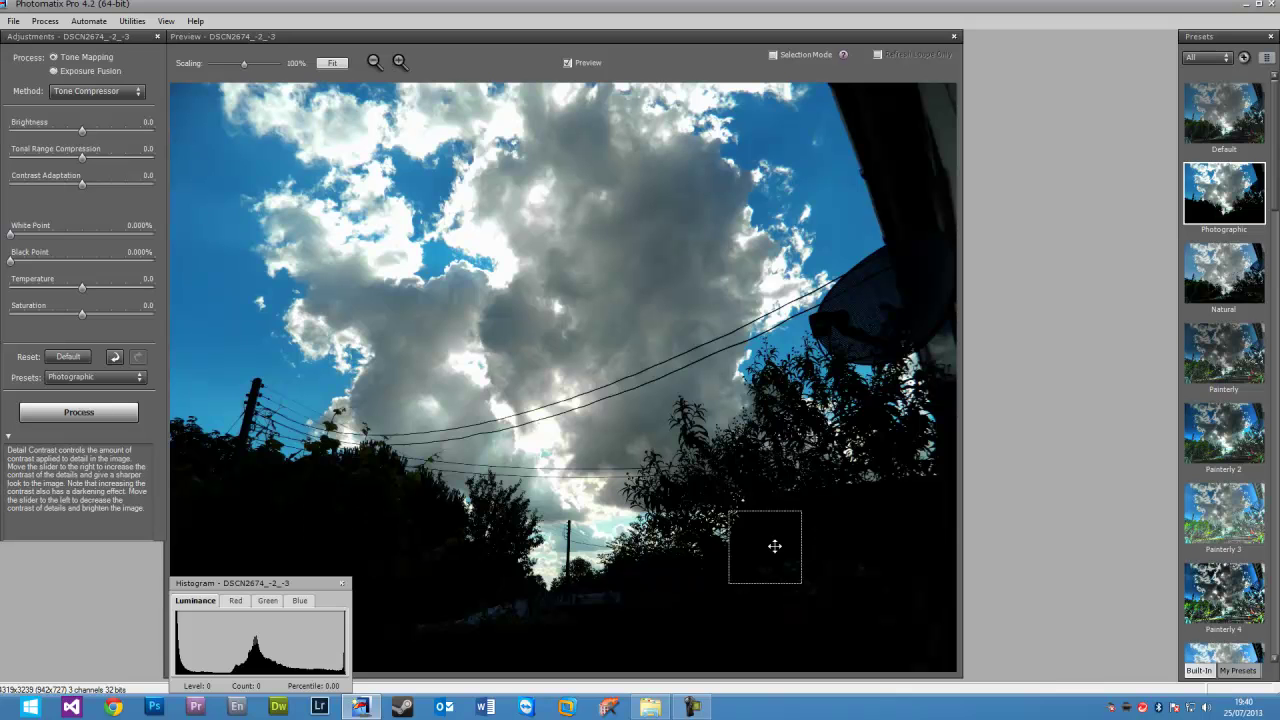
Step: Compare the Painterly 3 and Painterly 2 presets, settling on Painterly 3
scroll(1251, 404, down, 1)
scroll(1251, 404, down, 1)
click(1237, 380)
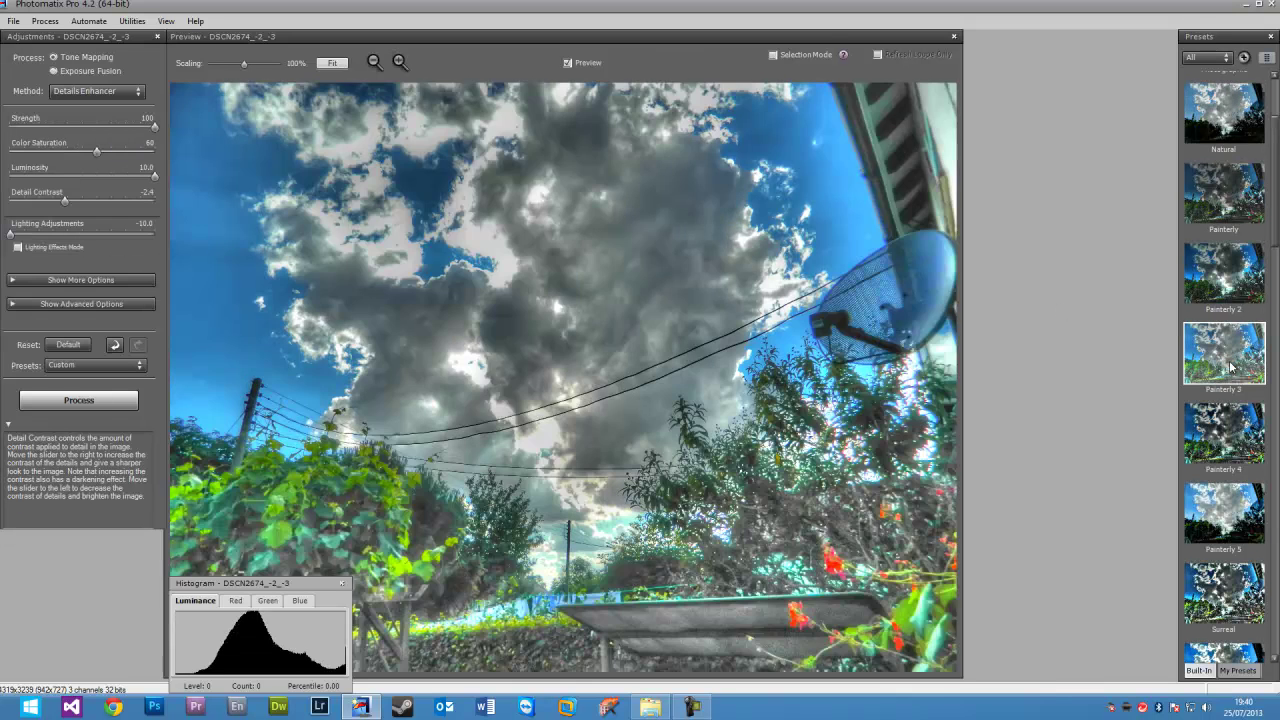
click(1224, 286)
click(1232, 362)
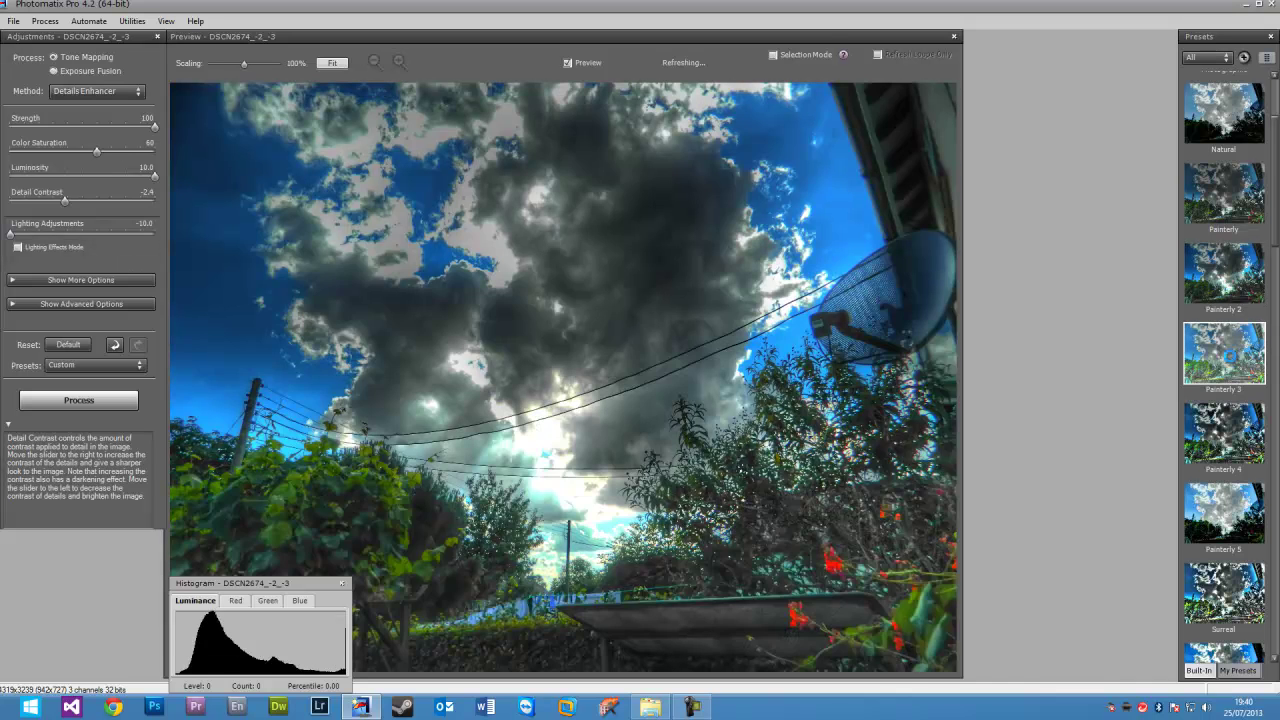
Step: Drain saturation to grayscale, raise Detail Contrast to 1.6, then restore Color Saturation to 64
drag(96, 151, 4, 152)
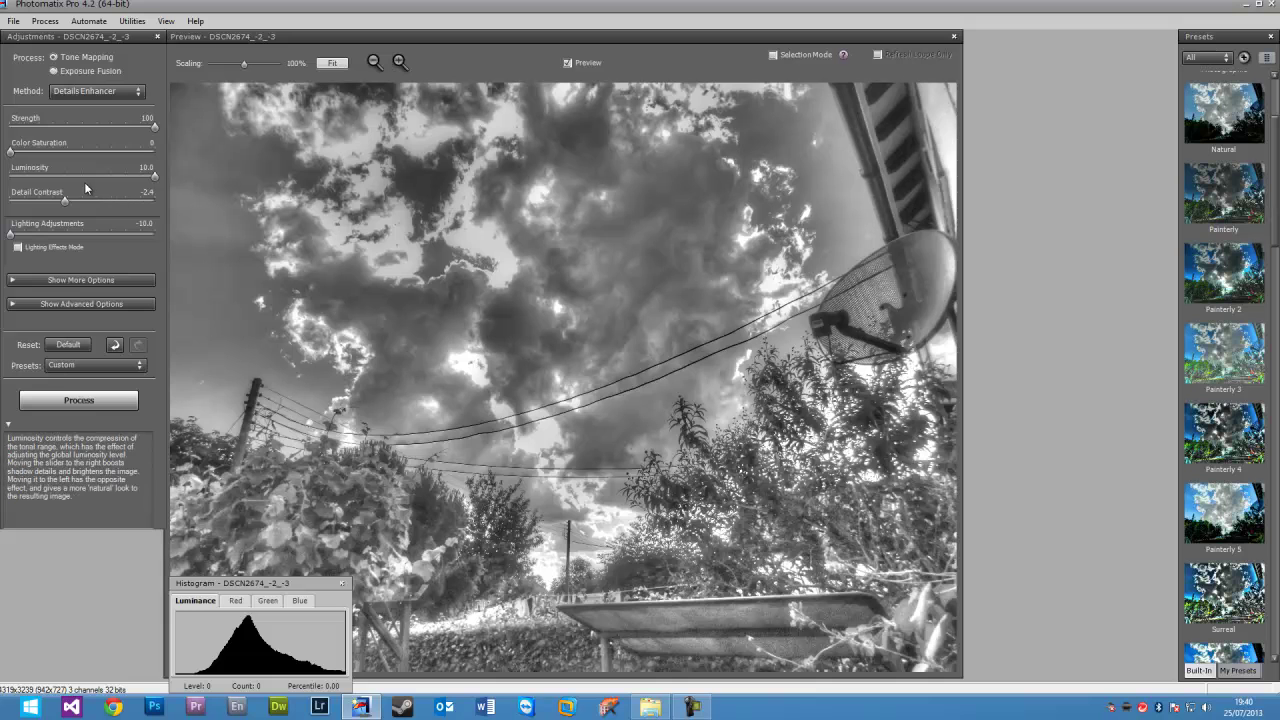
drag(63, 202, 114, 205)
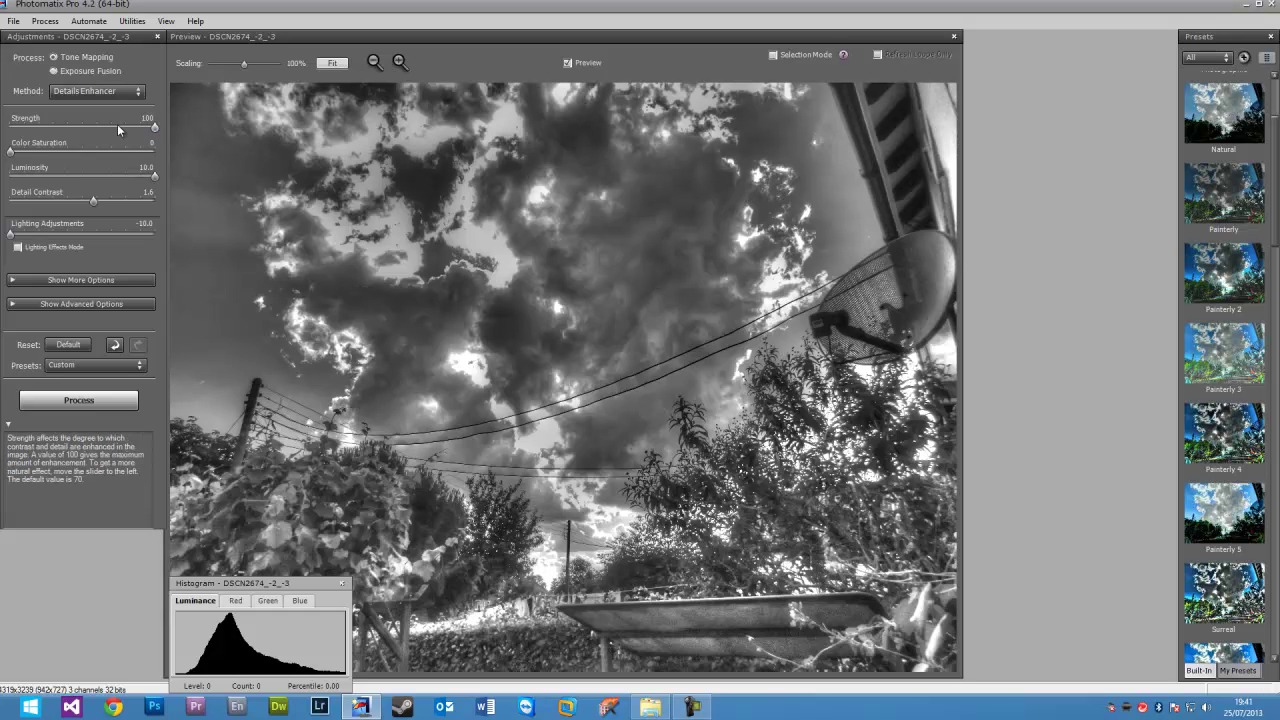
drag(12, 152, 104, 153)
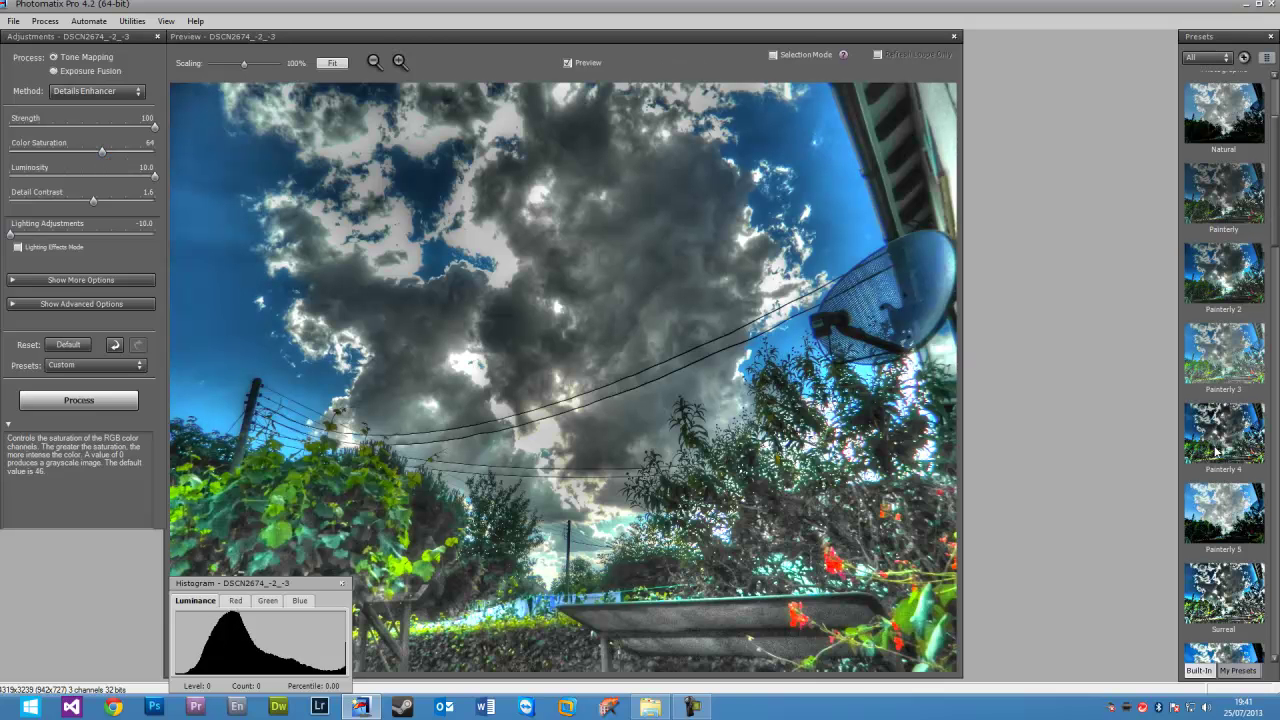
Step: Try the Surreal 2 and Creative presets, then apply the Photographic preset
scroll(1215, 451, down, 2)
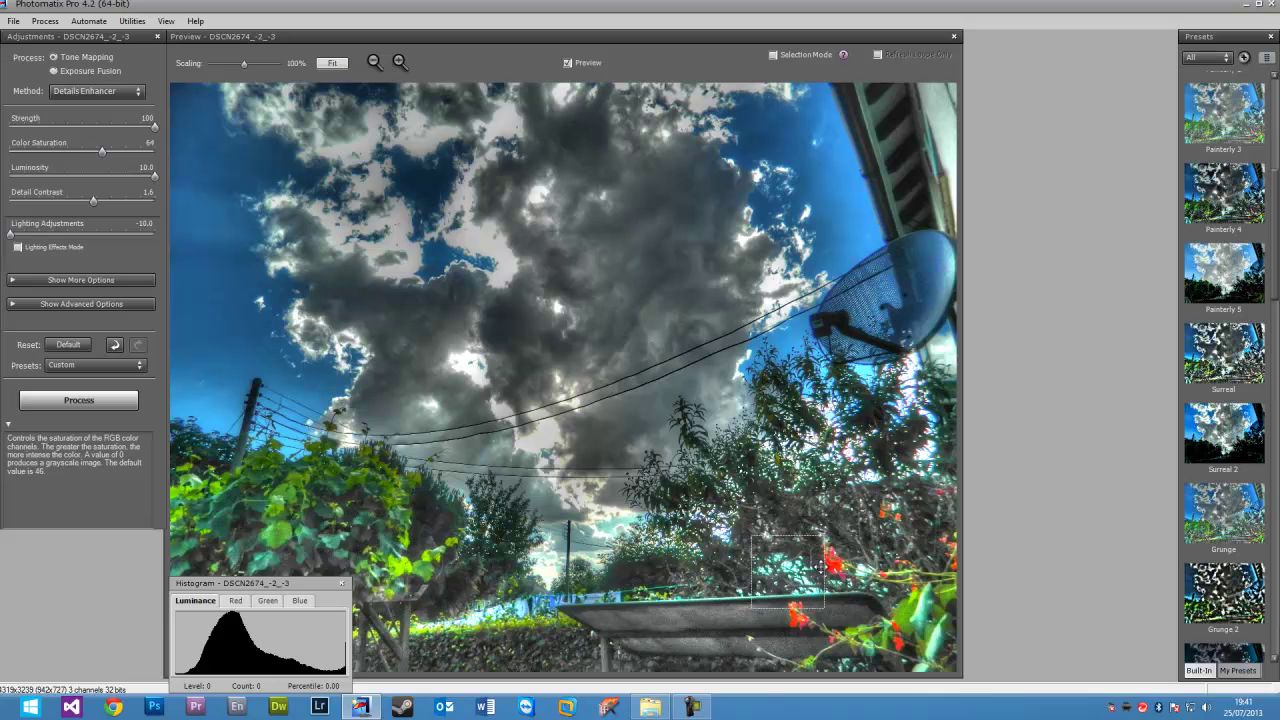
click(1221, 455)
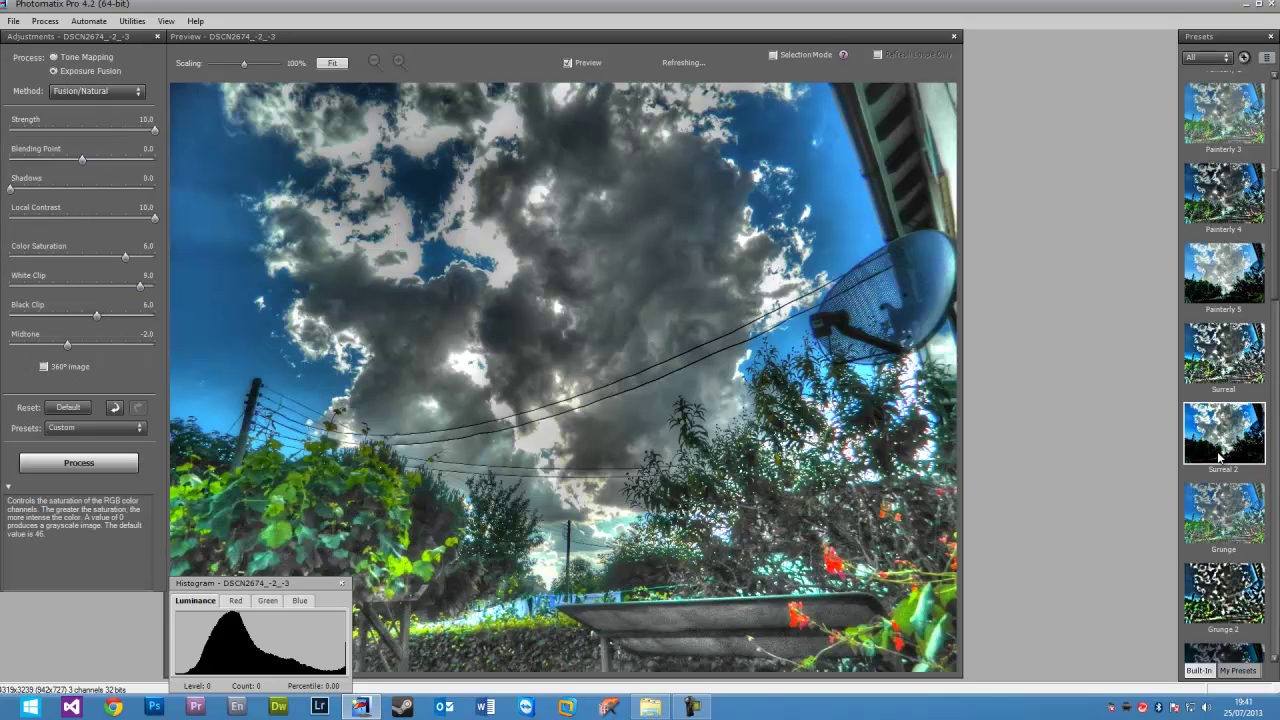
scroll(1219, 457, down, 1)
scroll(1219, 457, down, 4)
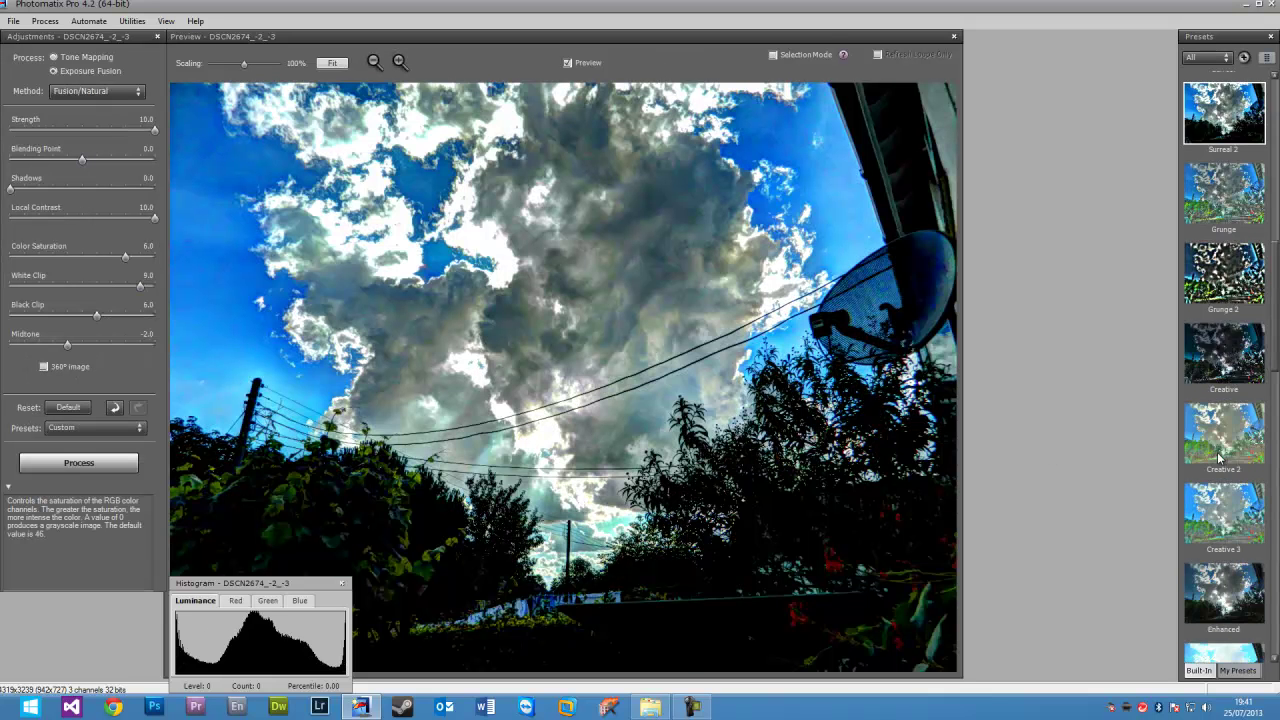
click(1236, 266)
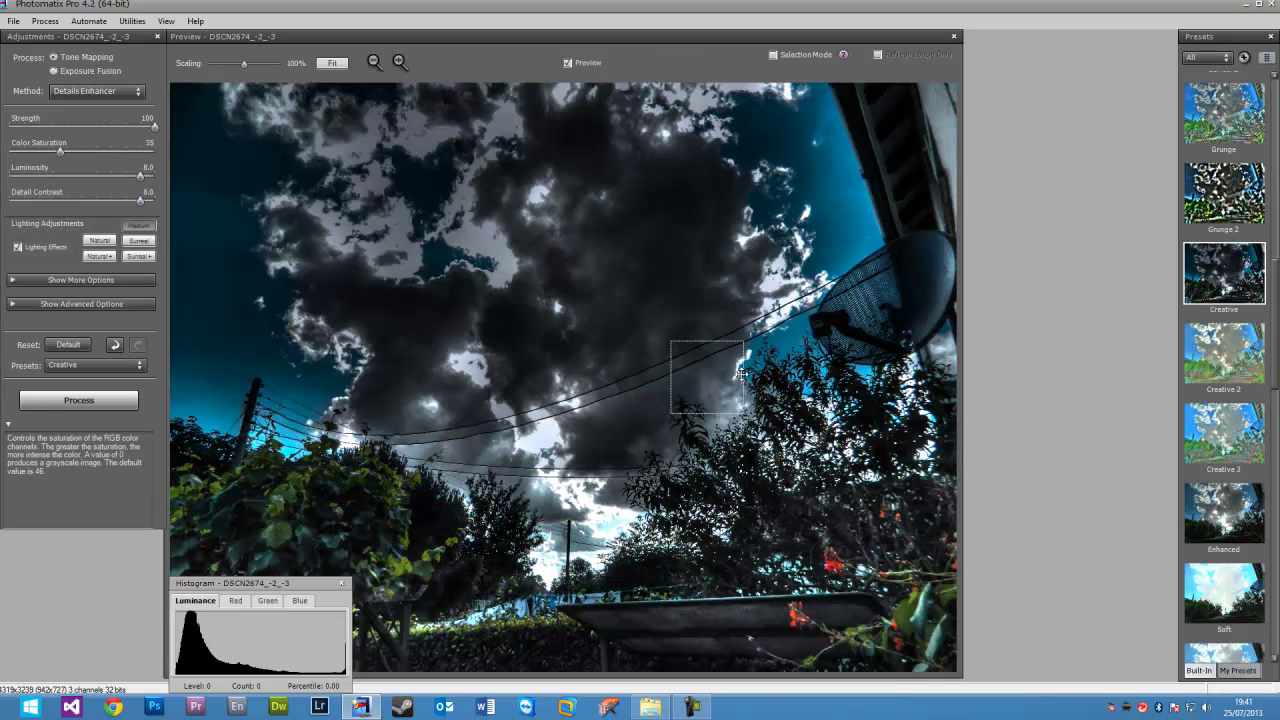
scroll(1237, 350, up, 5)
scroll(1236, 364, up, 5)
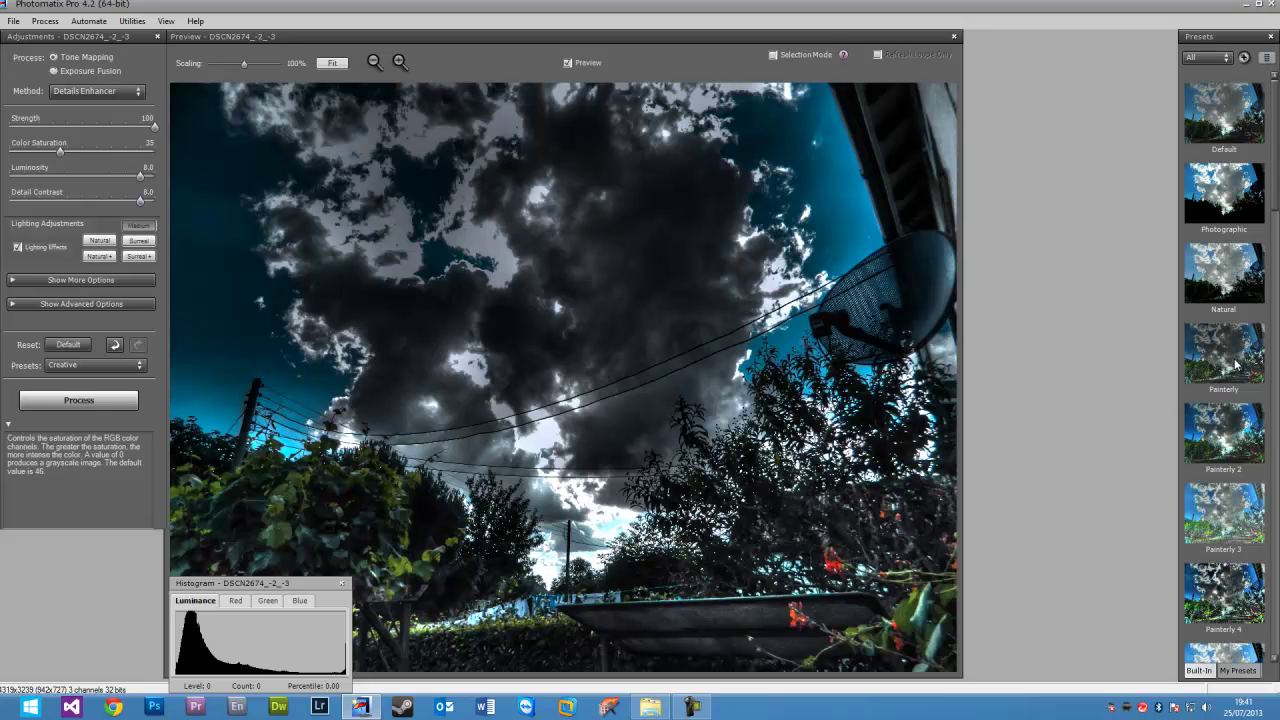
click(1213, 182)
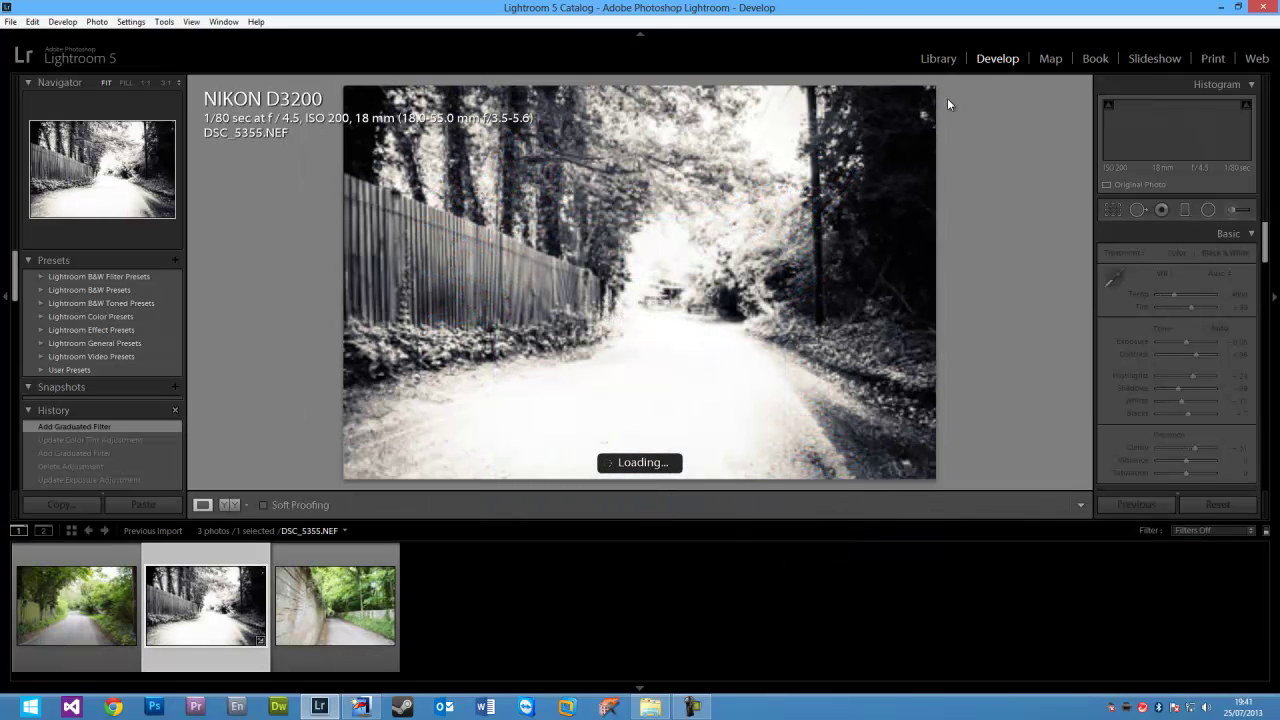
Step: Import only DSCN2674-3.jpg from the C: drive Users > user > Desktop folder via Library
click(944, 59)
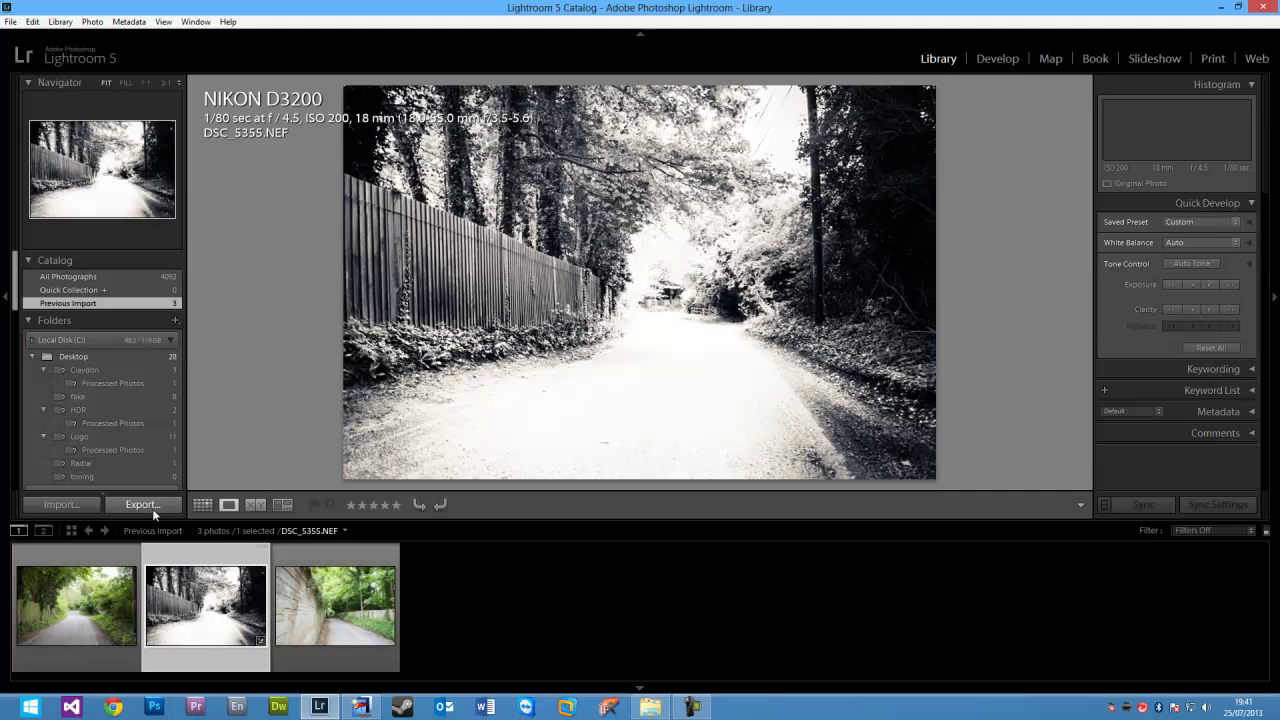
click(83, 509)
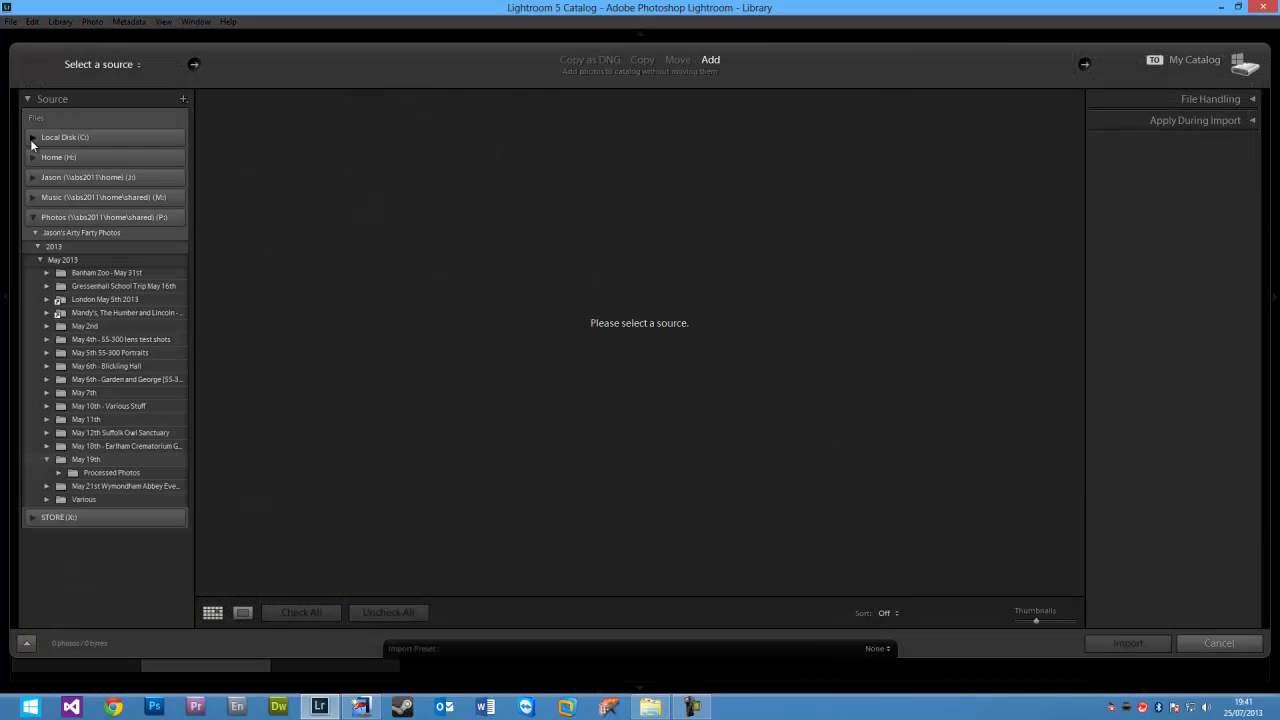
click(31, 139)
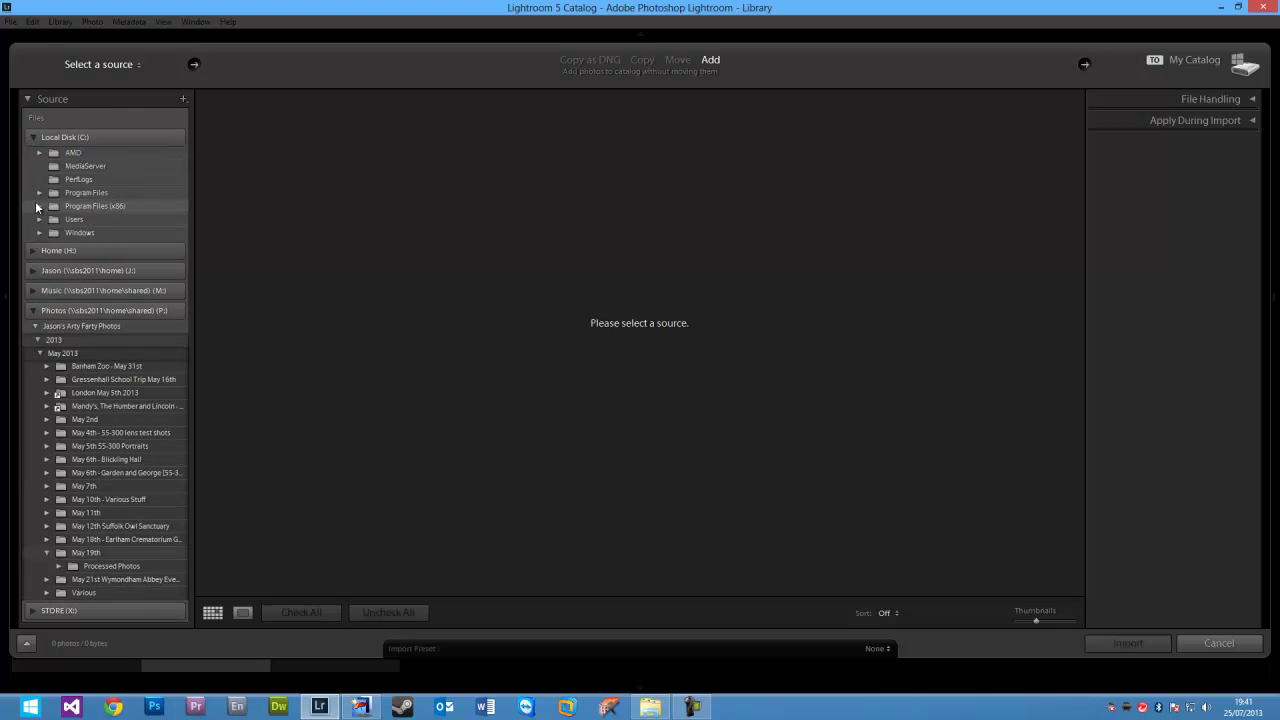
click(39, 219)
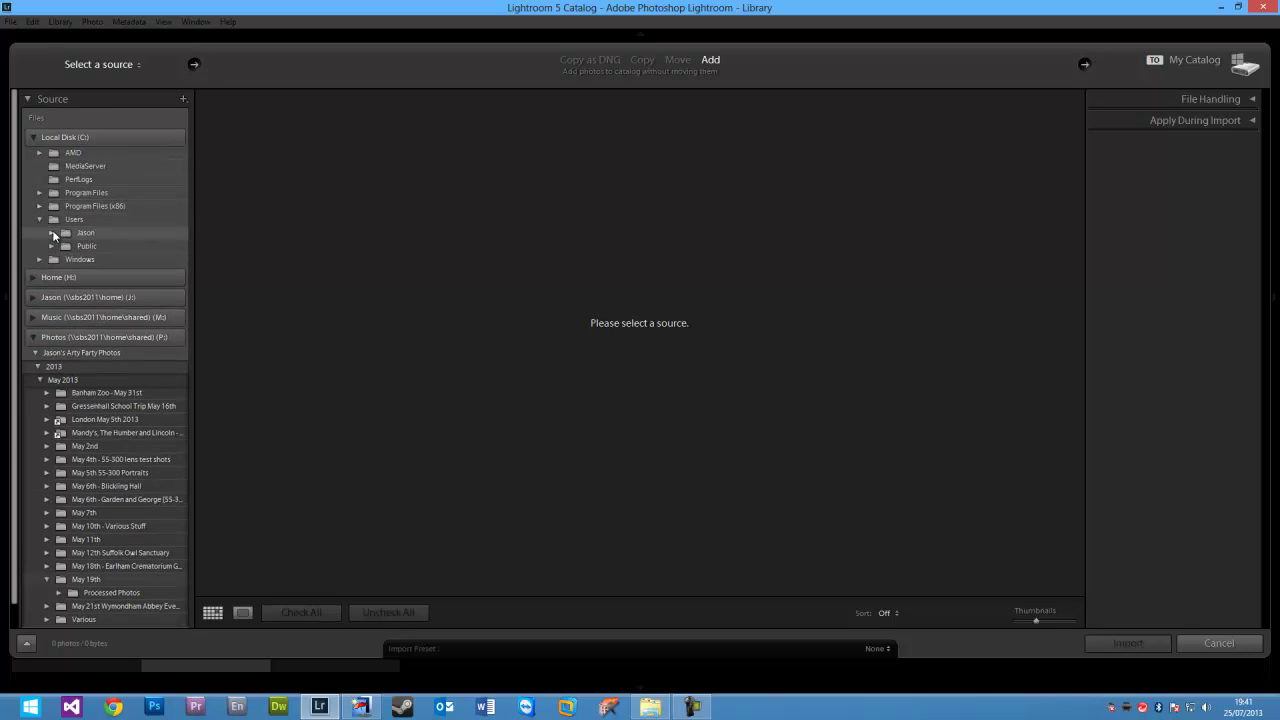
click(52, 233)
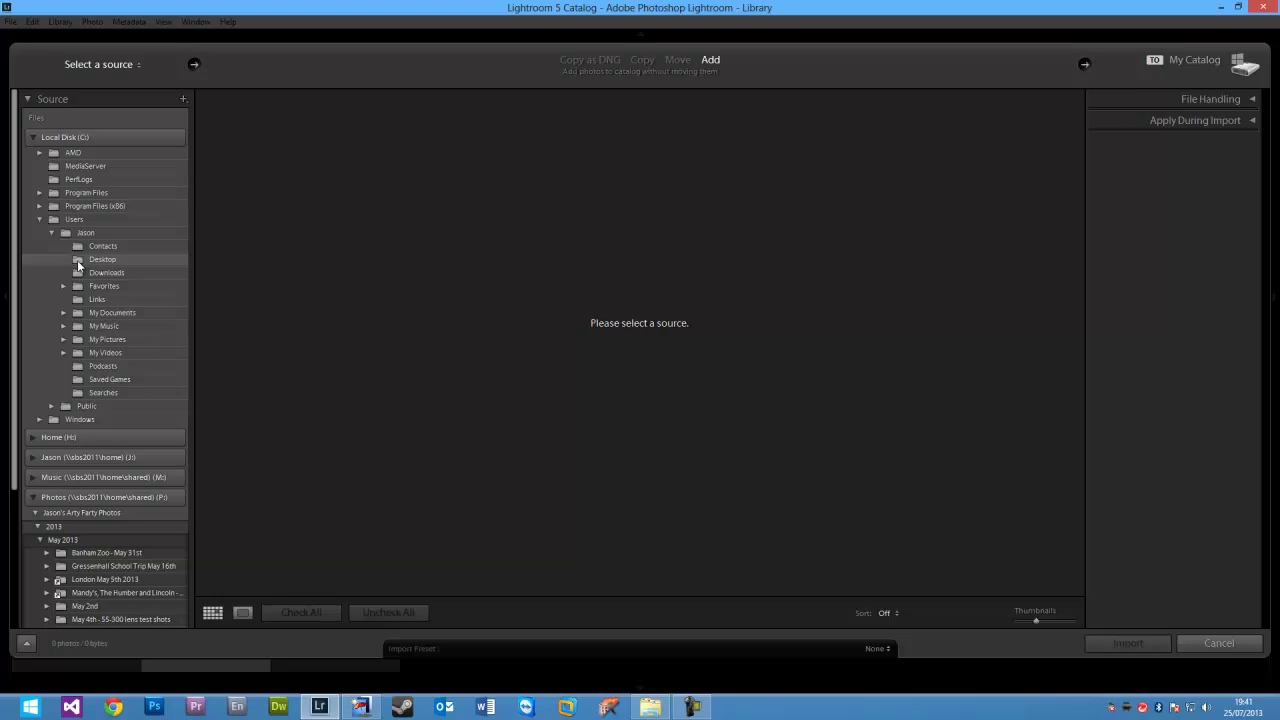
click(100, 260)
click(206, 117)
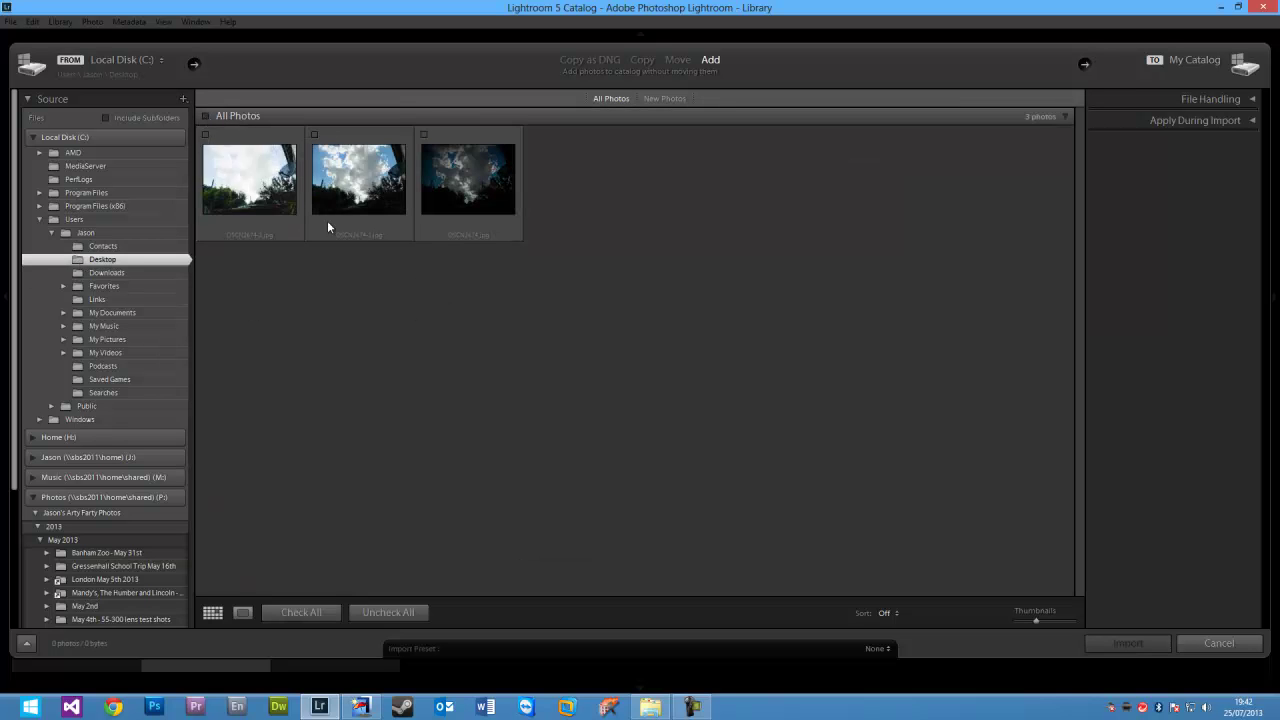
click(315, 134)
click(1122, 645)
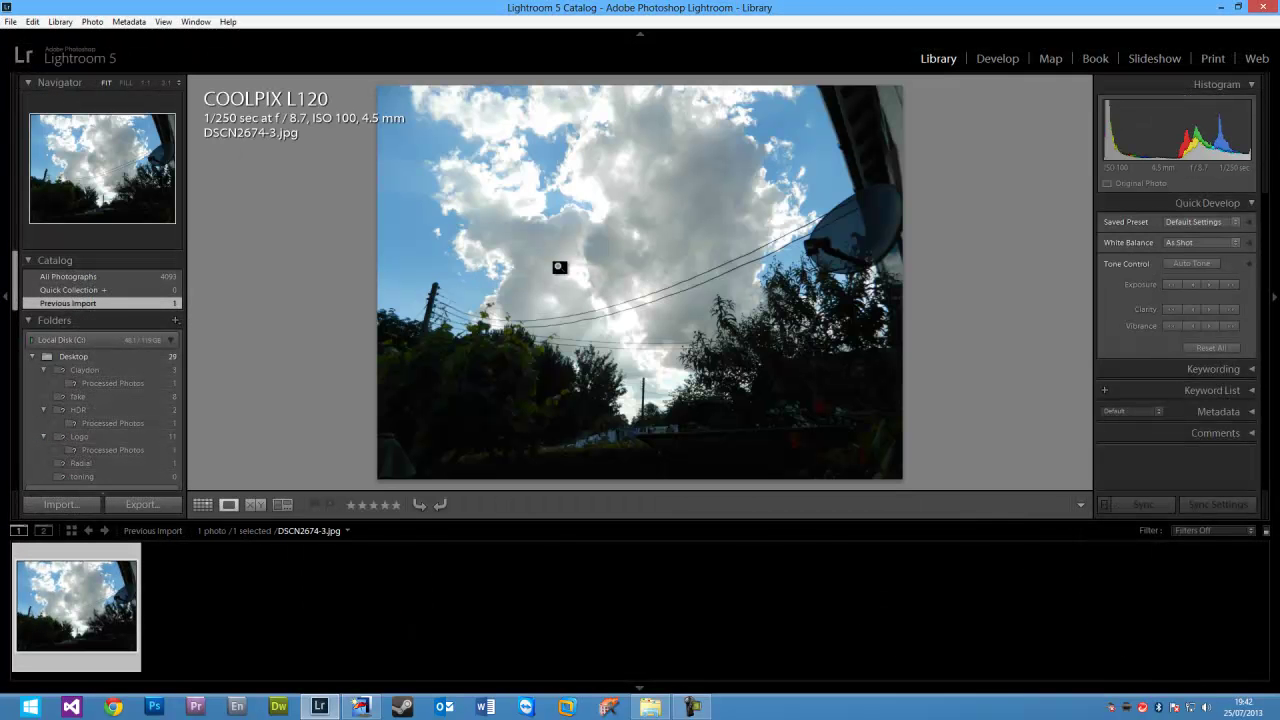
Step: Open the photo in Develop and try Contrast +29 with lower Highlights
click(997, 60)
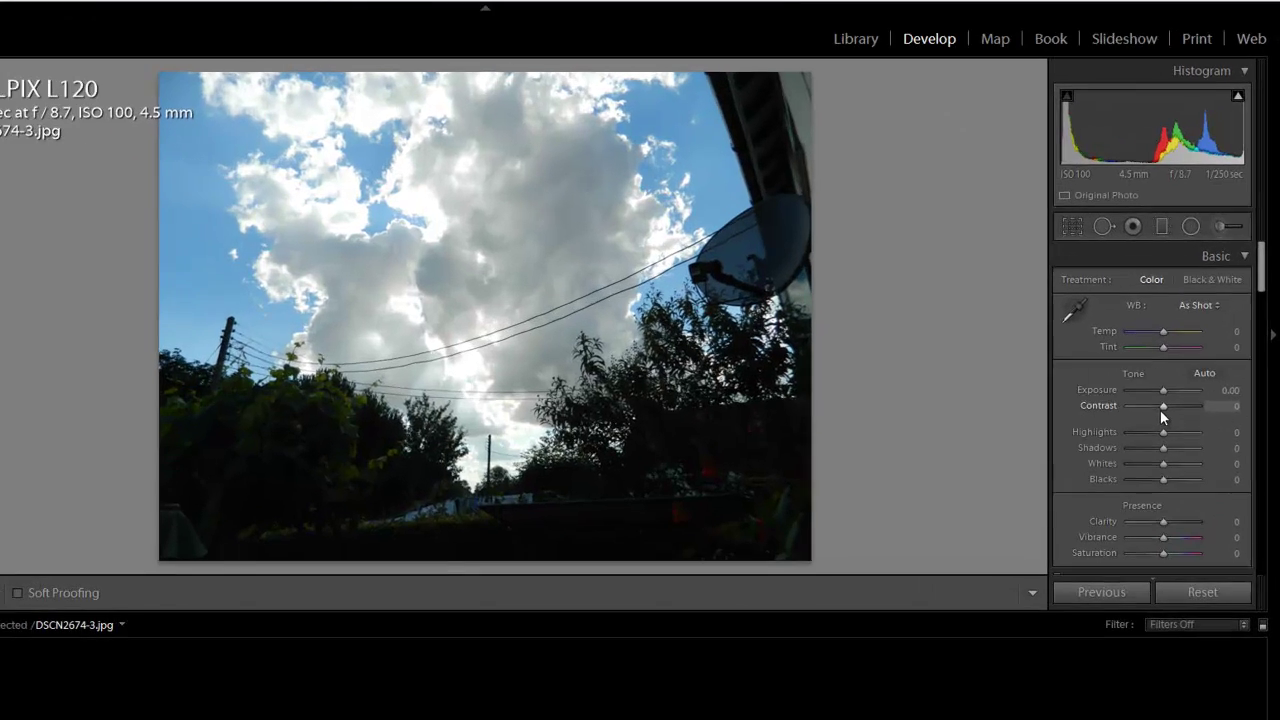
drag(1186, 358, 1192, 360)
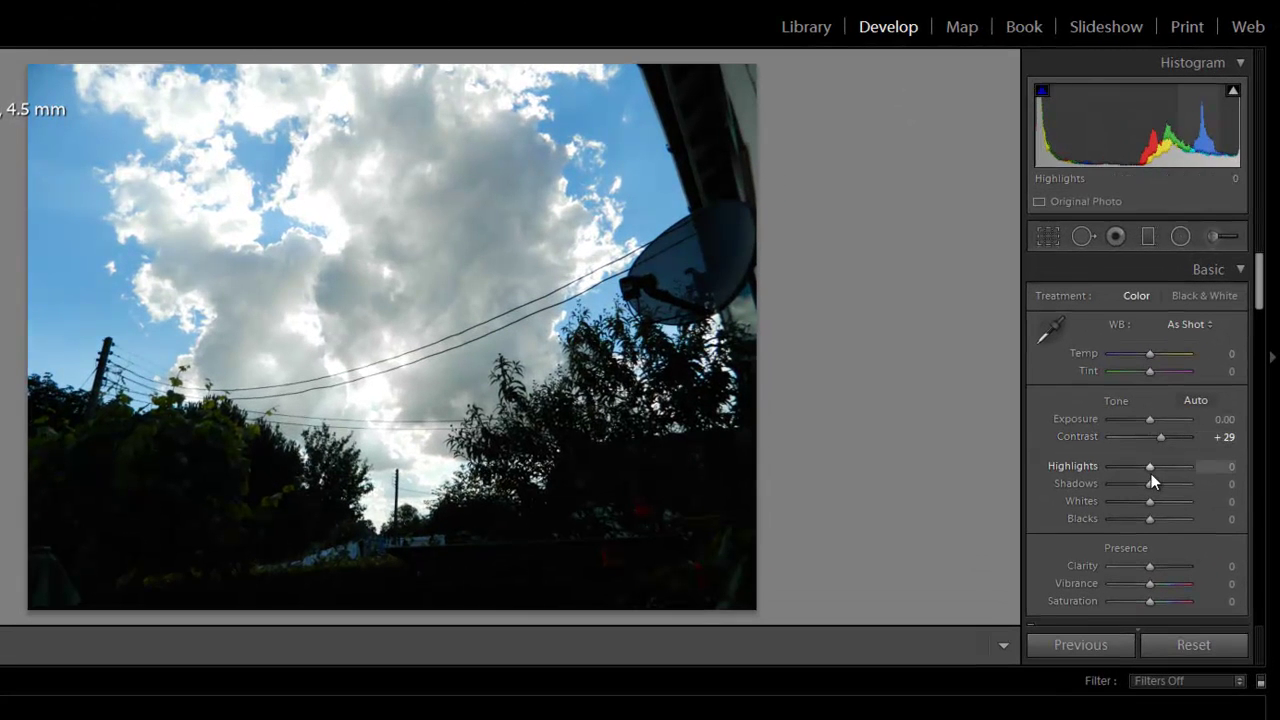
drag(1151, 473, 1161, 510)
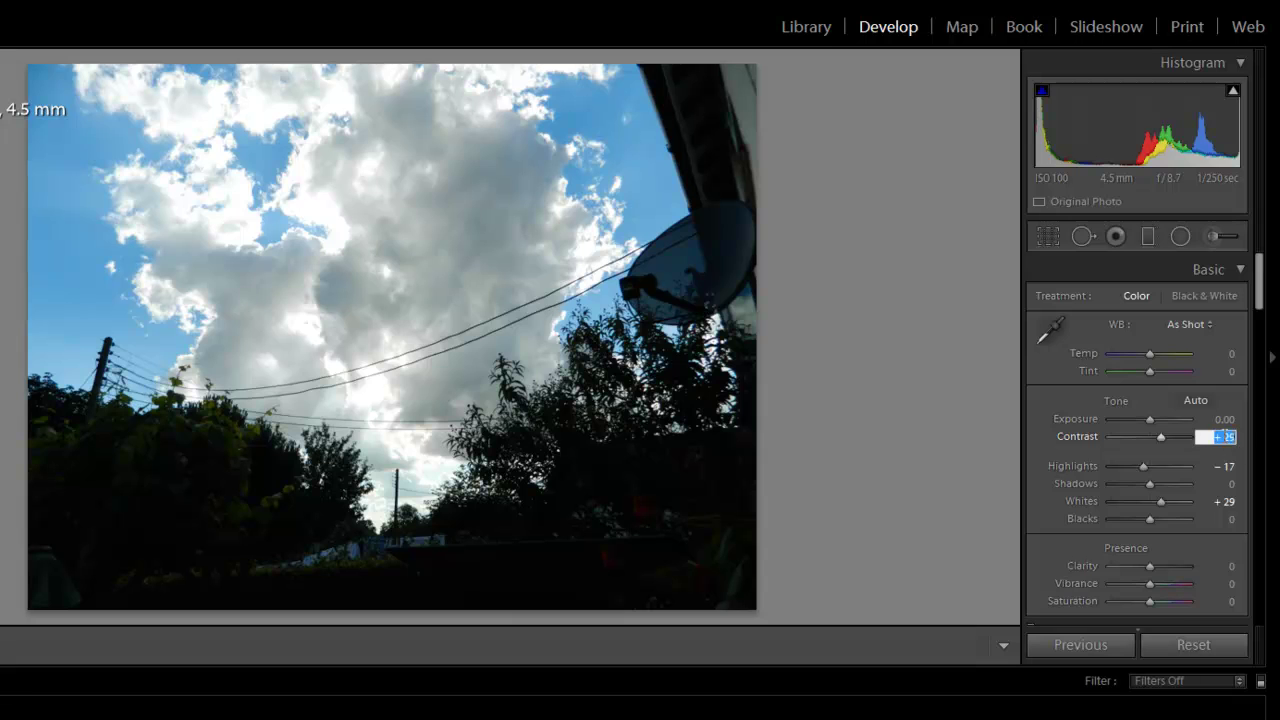
Step: Reset Contrast, Highlights and Whites to 0
text(0)
key(Tab)
text(0)
key(Tab)
key(Tab)
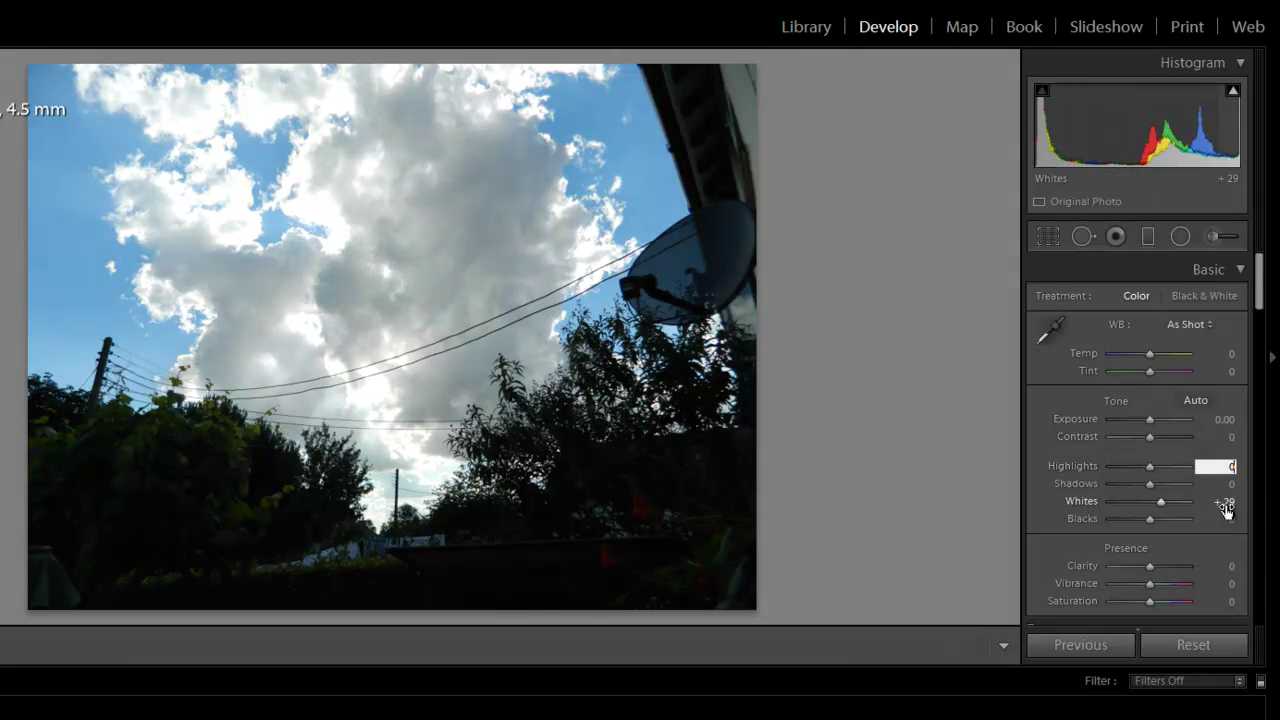
text(0)
key(Return)
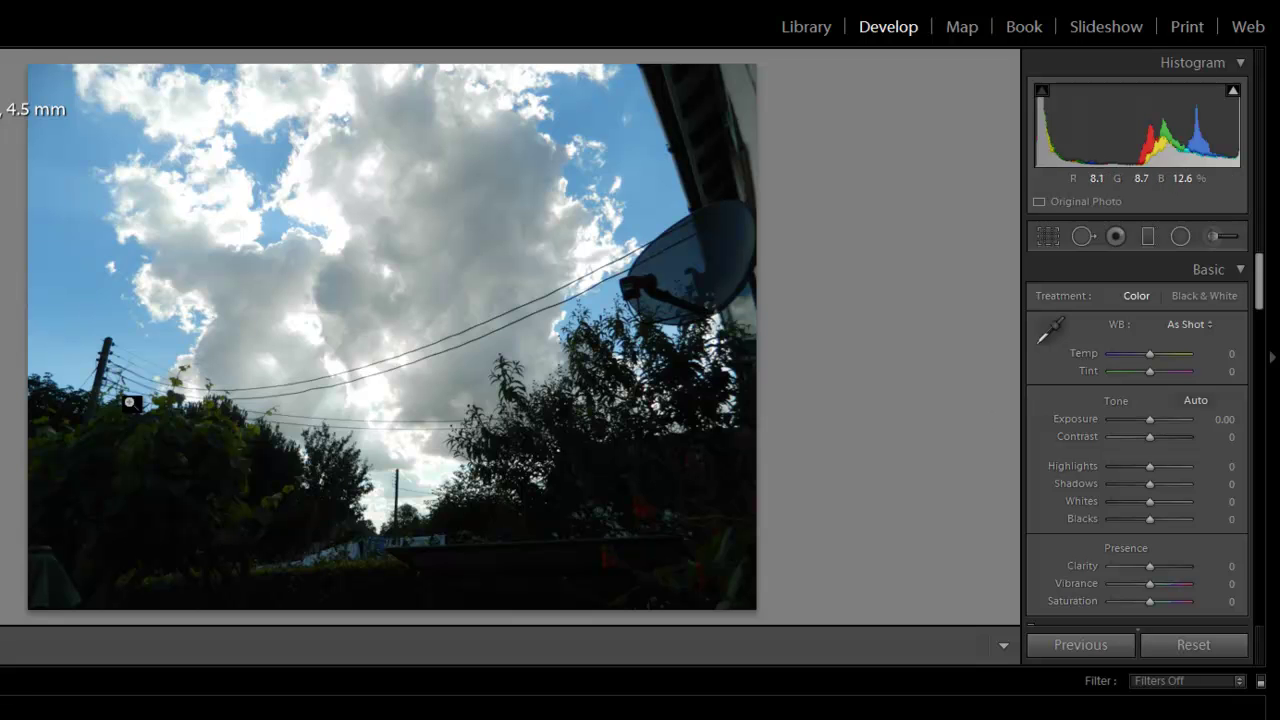
Step: Crop the photo by raising the bottom edge up to the treetops
click(1046, 234)
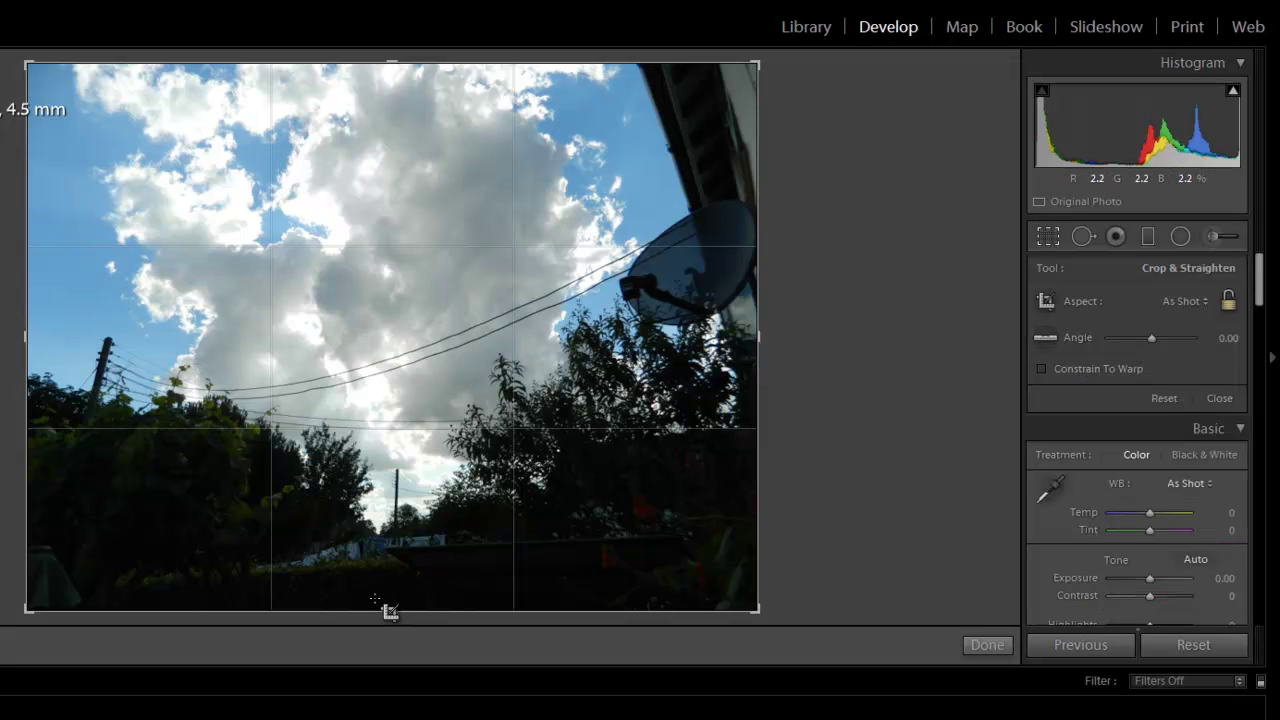
drag(389, 607, 391, 514)
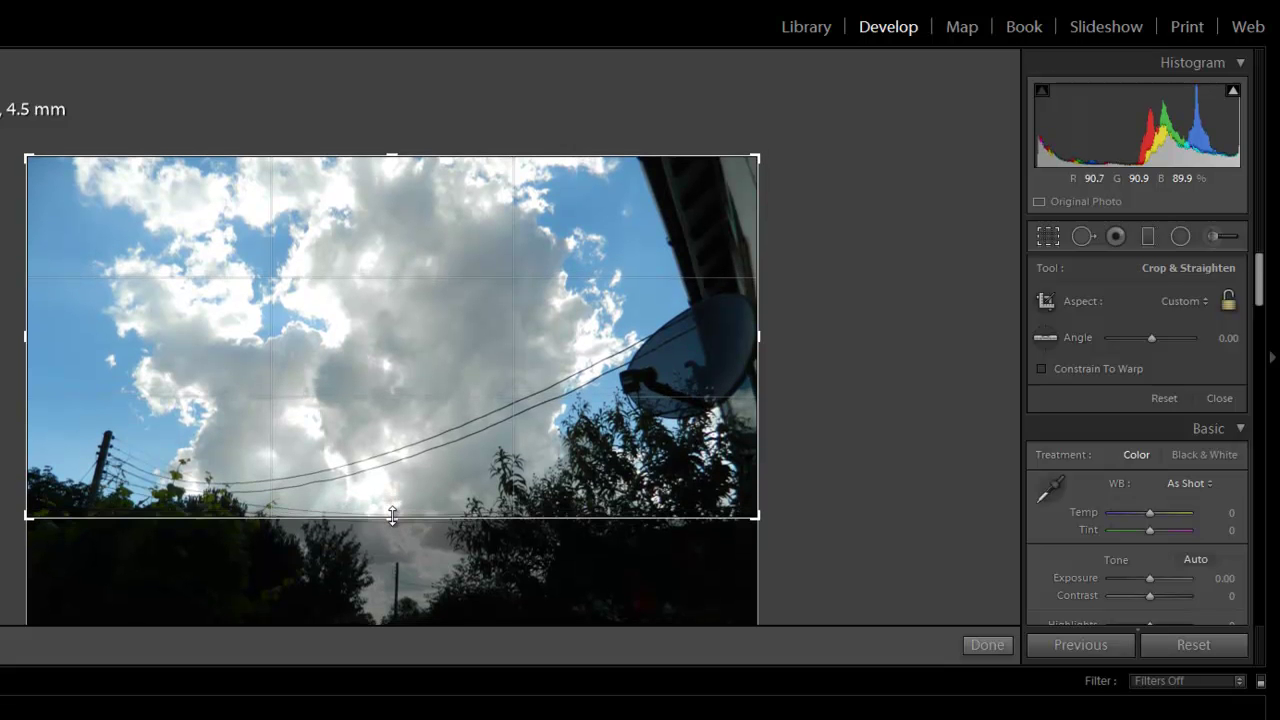
key(Return)
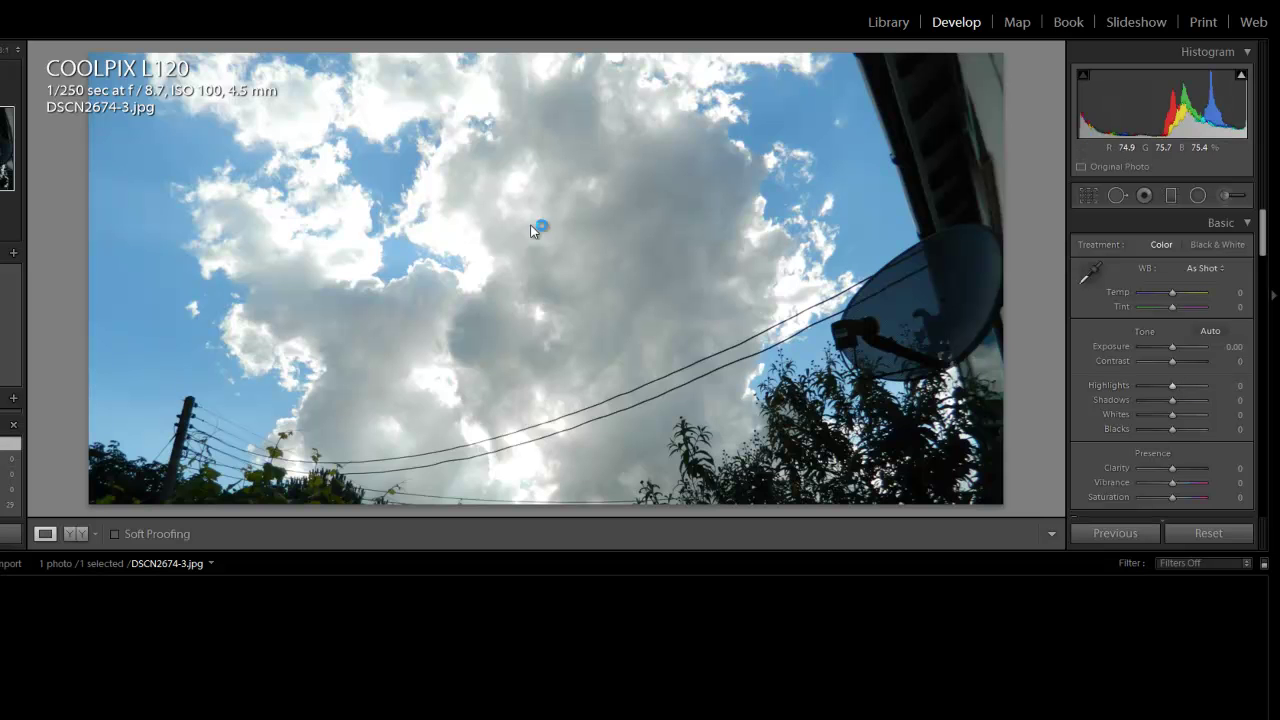
Step: Set Contrast +79, add Clarity +48 and Vibrance +24, lower Saturation to −2, deepen Blacks
drag(1174, 364, 1163, 389)
drag(1182, 469, 1172, 497)
drag(1172, 429, 1165, 388)
Step: Brighten the lights and darks on the tone curve
scroll(1215, 349, down, 5)
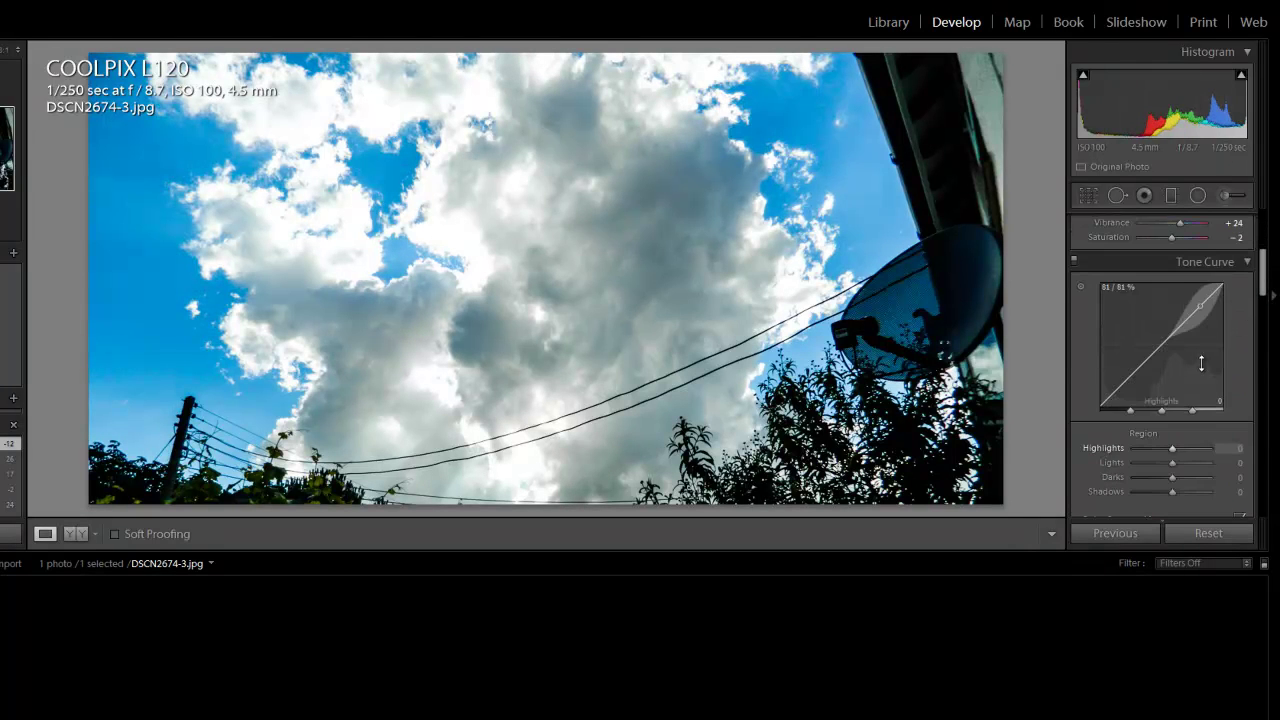
scroll(1201, 363, down, 3)
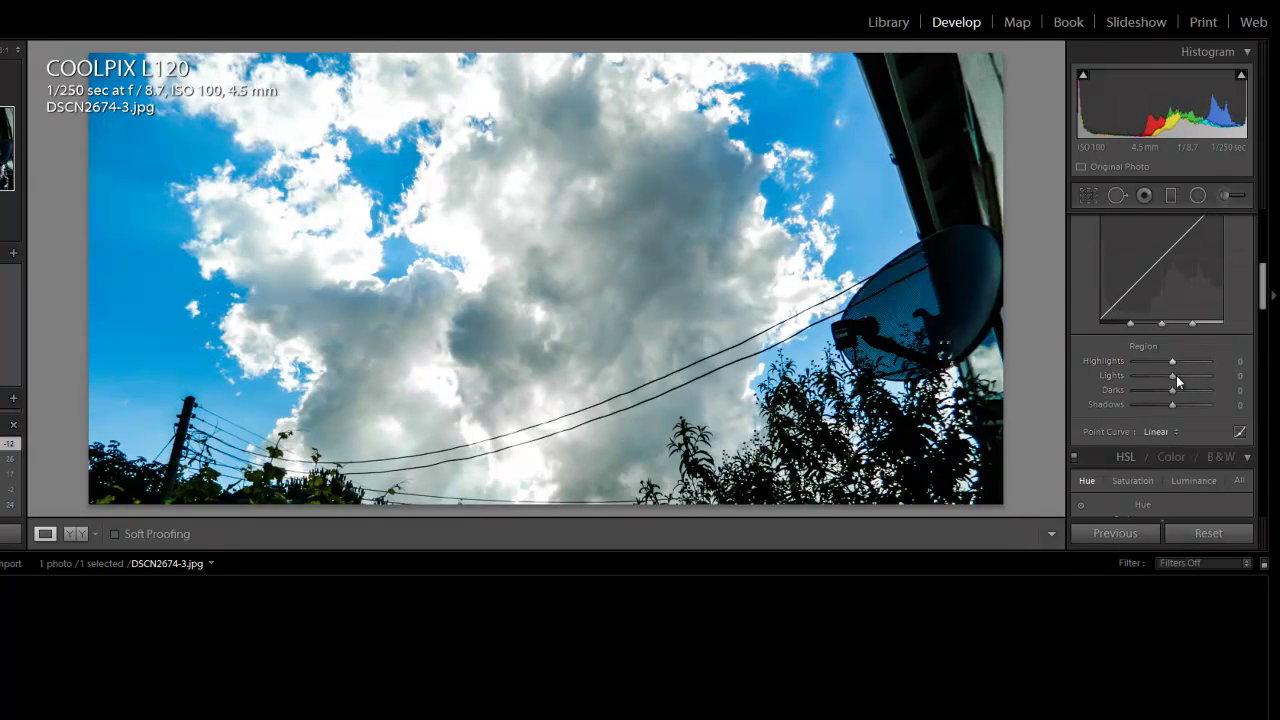
drag(1176, 375, 1171, 403)
Step: Tint the split-toning highlights with hue 58, saturation 13
scroll(1200, 456, down, 6)
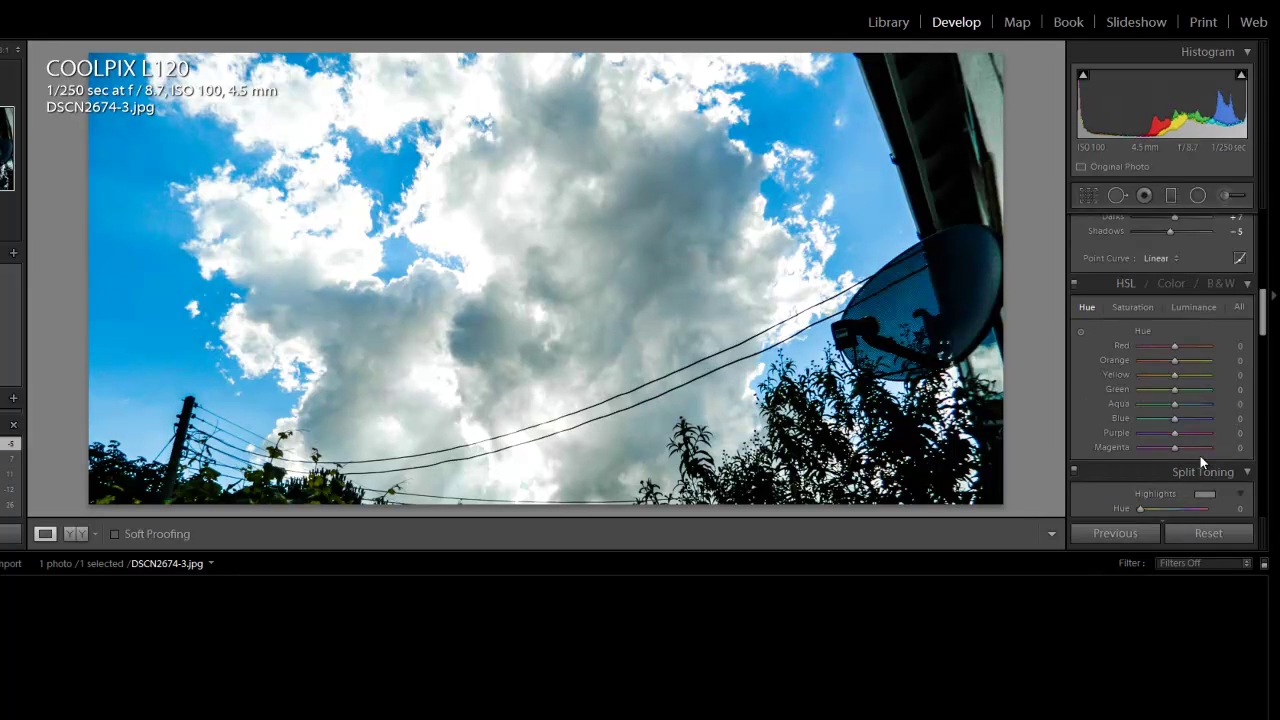
scroll(1202, 462, down, 3)
scroll(1203, 410, down, 3)
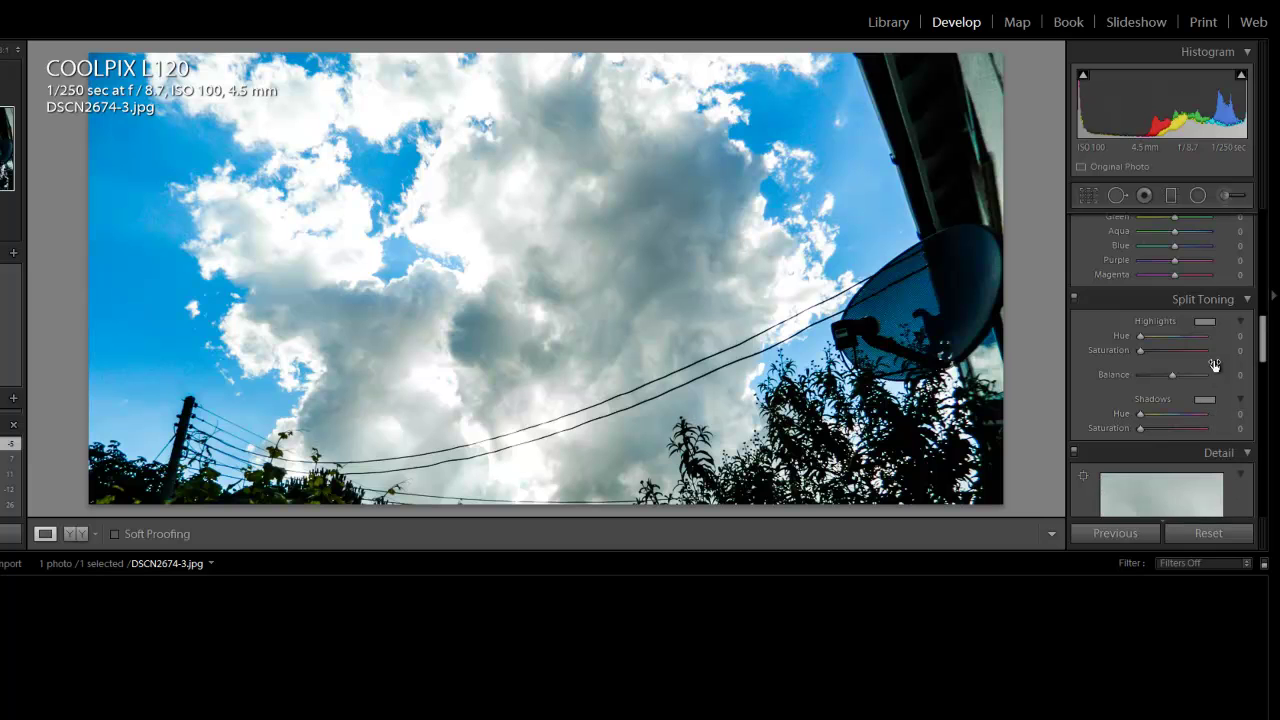
click(1200, 321)
mouse_move(952, 375)
mouse_down()
mouse_move(951, 346)
mouse_move(954, 366)
mouse_move(934, 387)
mouse_move(890, 396)
mouse_up()
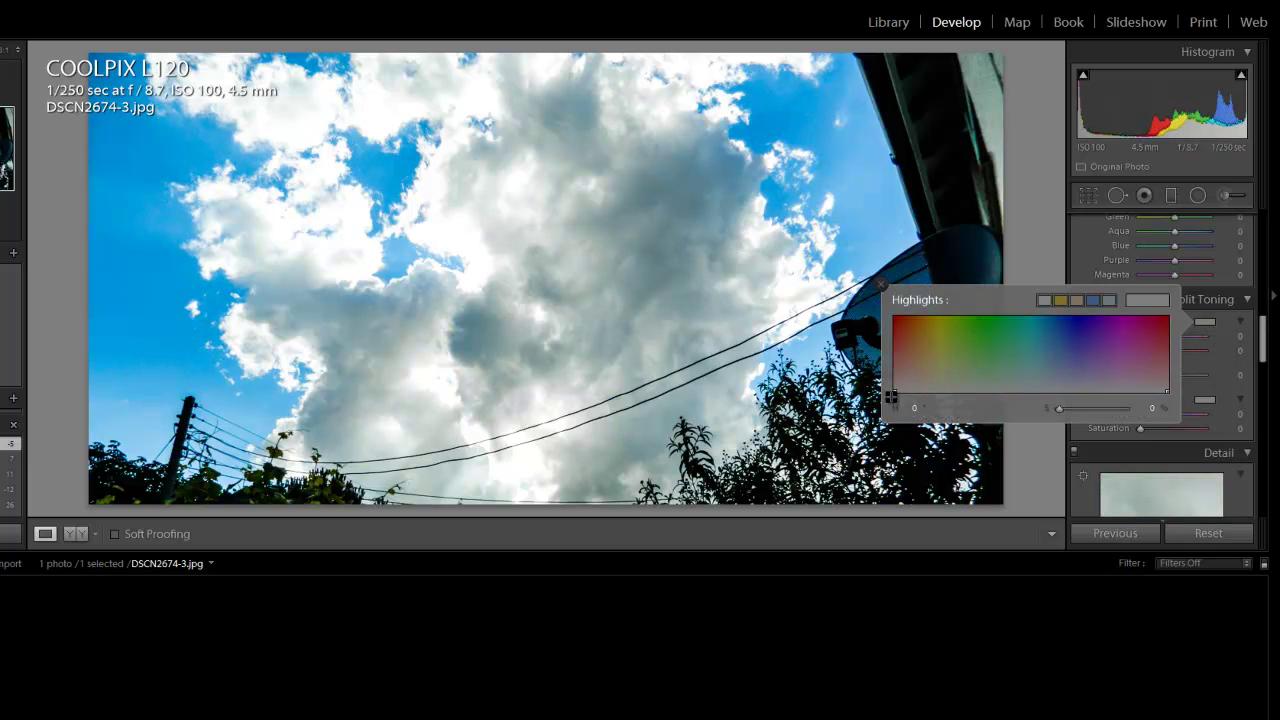
click(987, 424)
Step: Apply a −17 post-crop vignette to darken the photo's edges
scroll(1098, 397, down, 10)
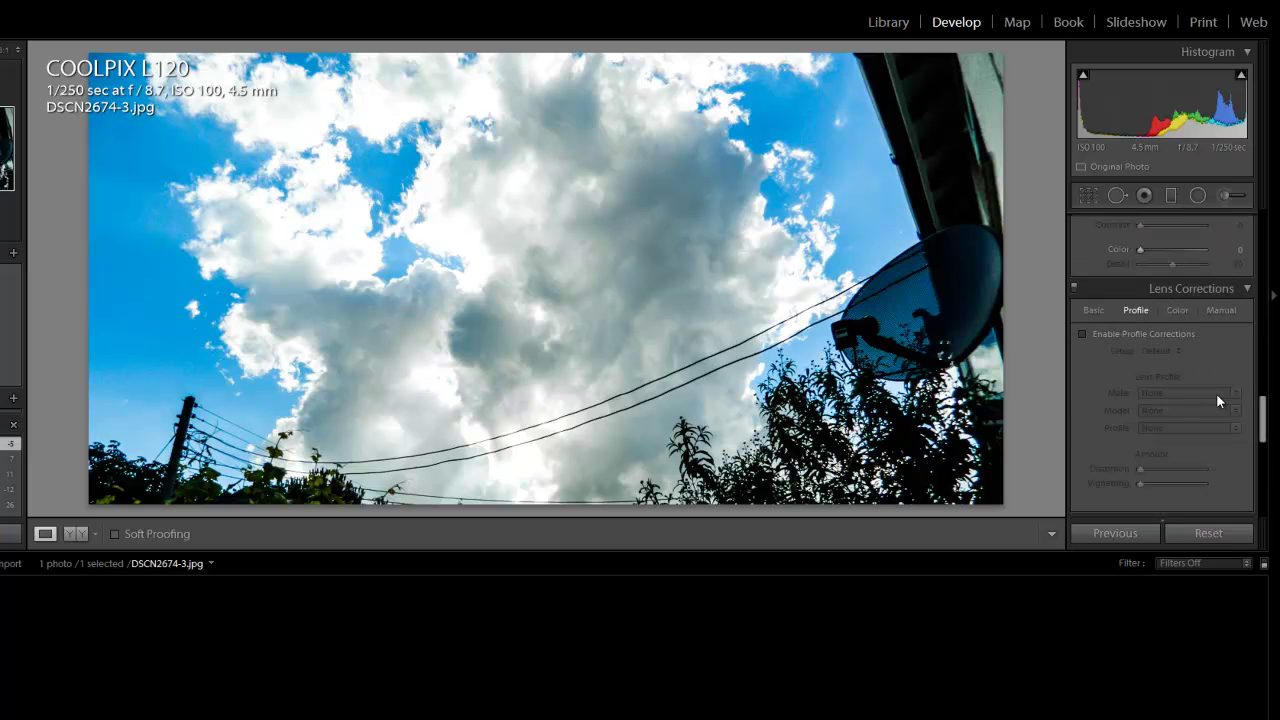
scroll(1216, 393, down, 5)
mouse_move(1175, 319)
mouse_down()
mouse_move(1155, 323)
mouse_move(1171, 336)
mouse_up()
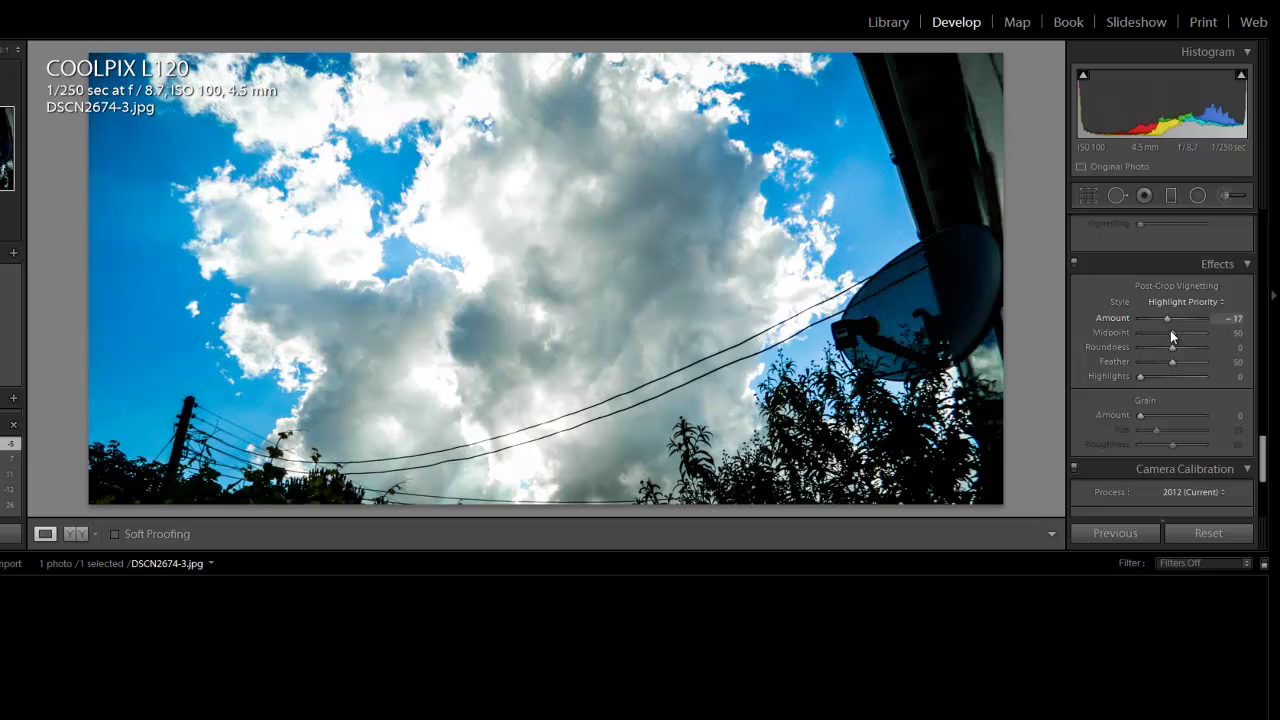
scroll(1232, 372, up, 10)
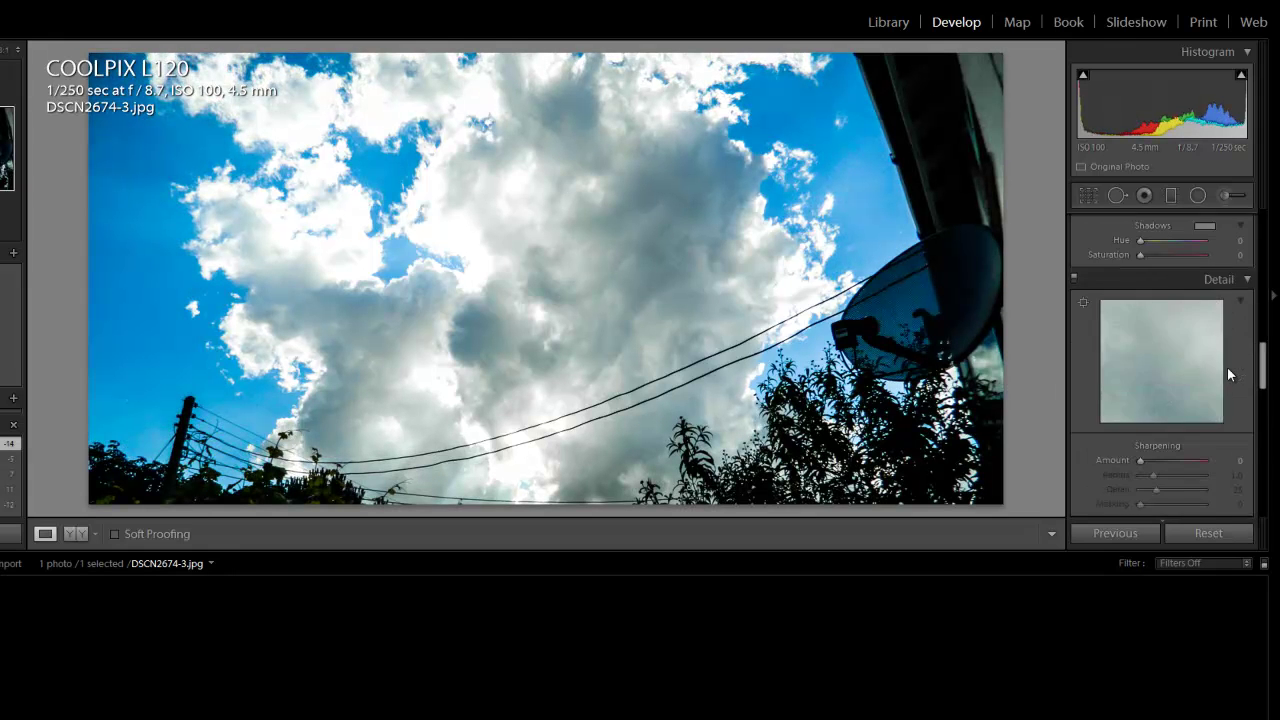
scroll(1228, 370, up, 5)
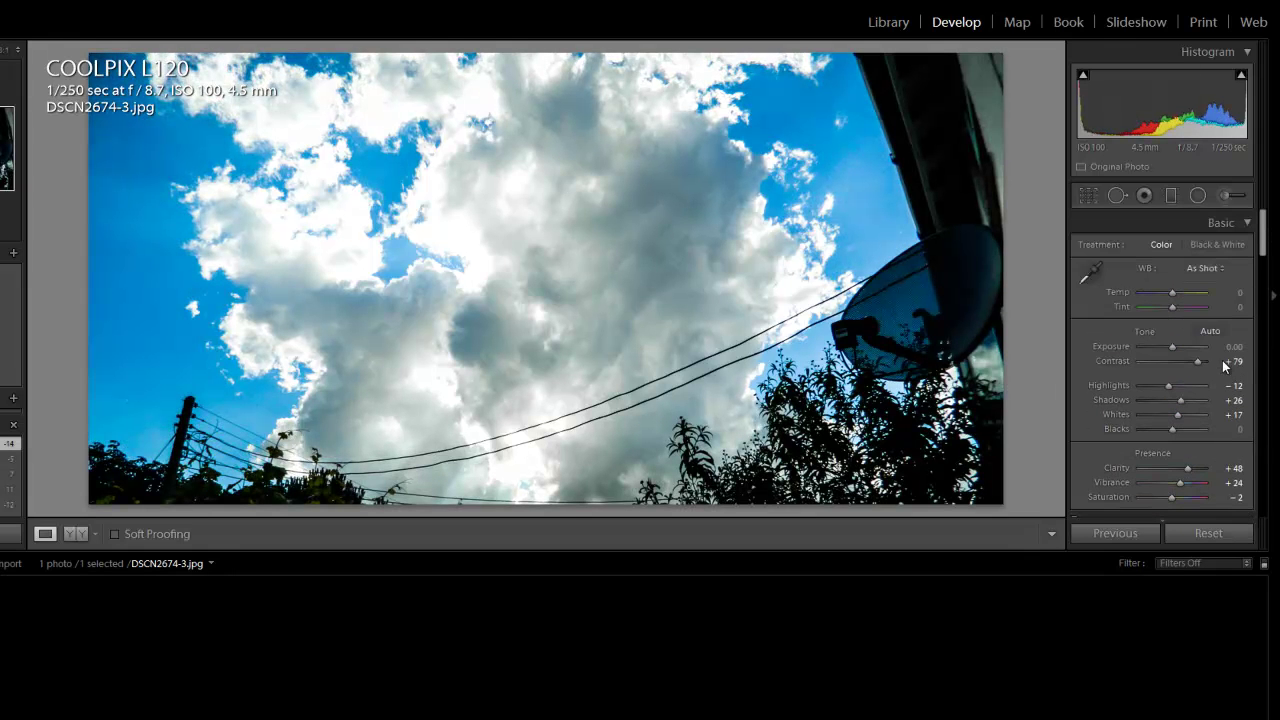
Step: Draw and resize a radial filter across the sky with exposure 0.23, contrast 47, saturation 36
click(1197, 196)
drag(429, 395, 972, 543)
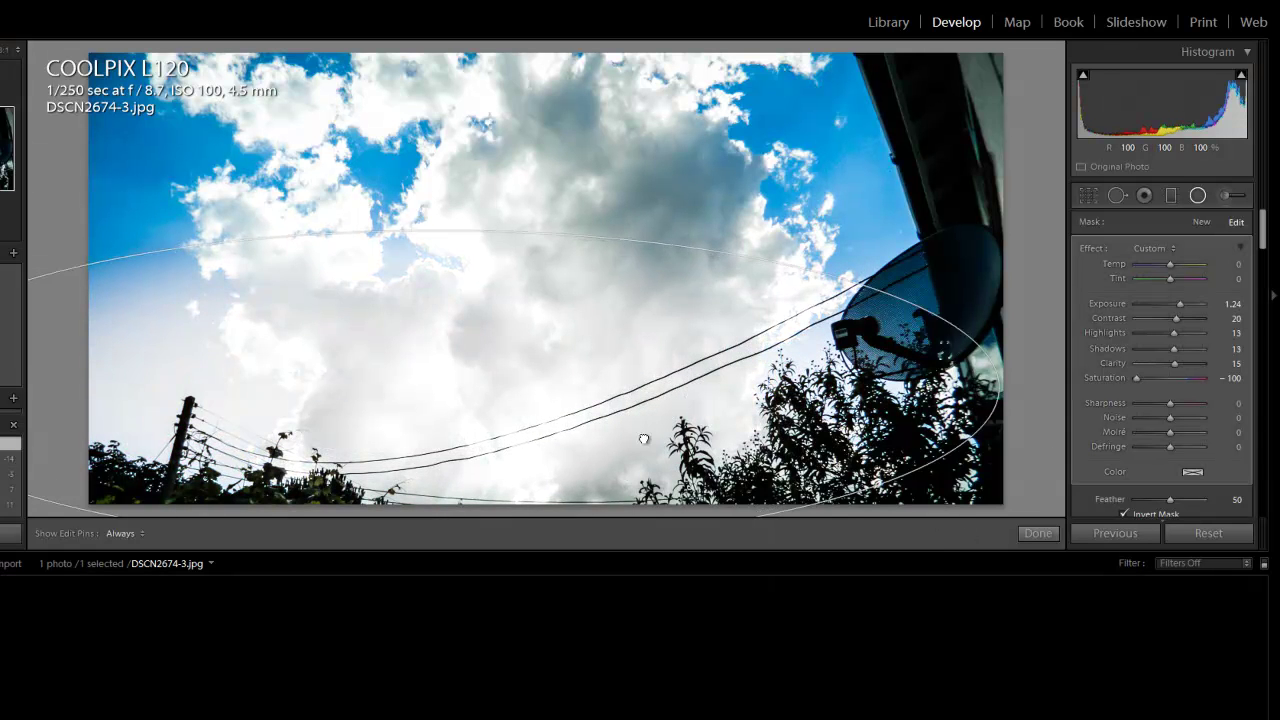
drag(413, 273, 563, 229)
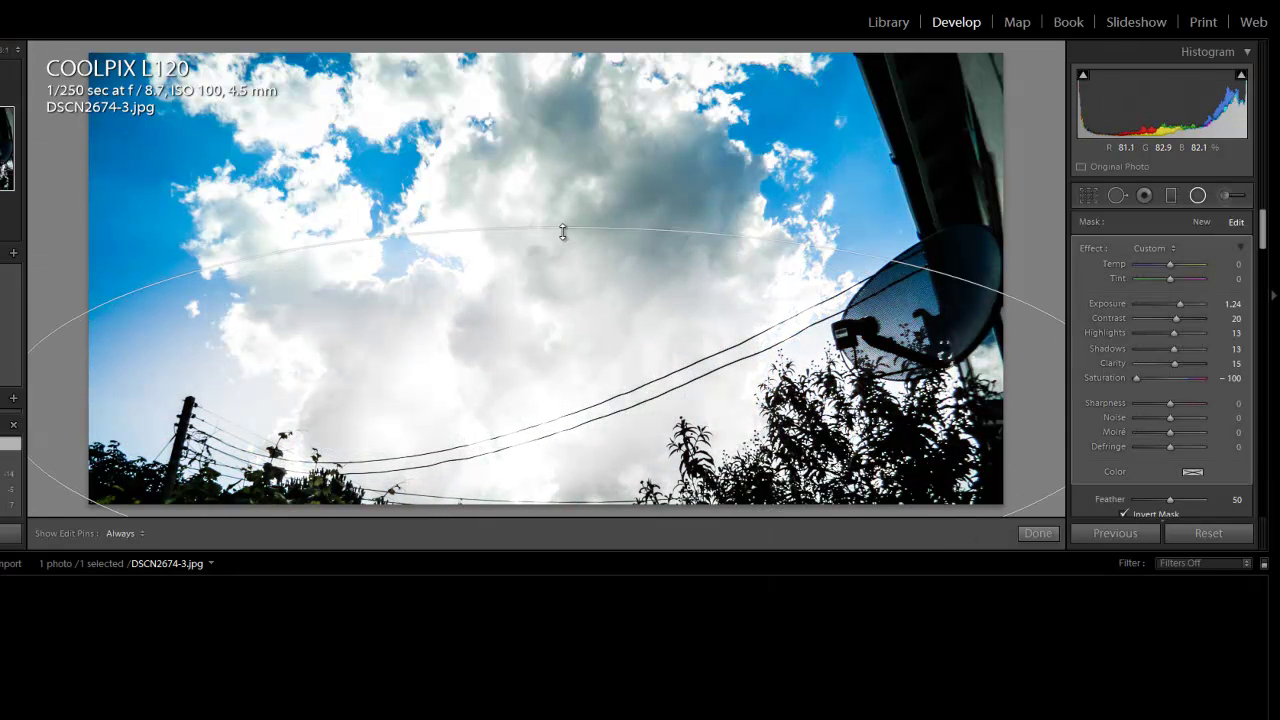
drag(1136, 378, 1180, 390)
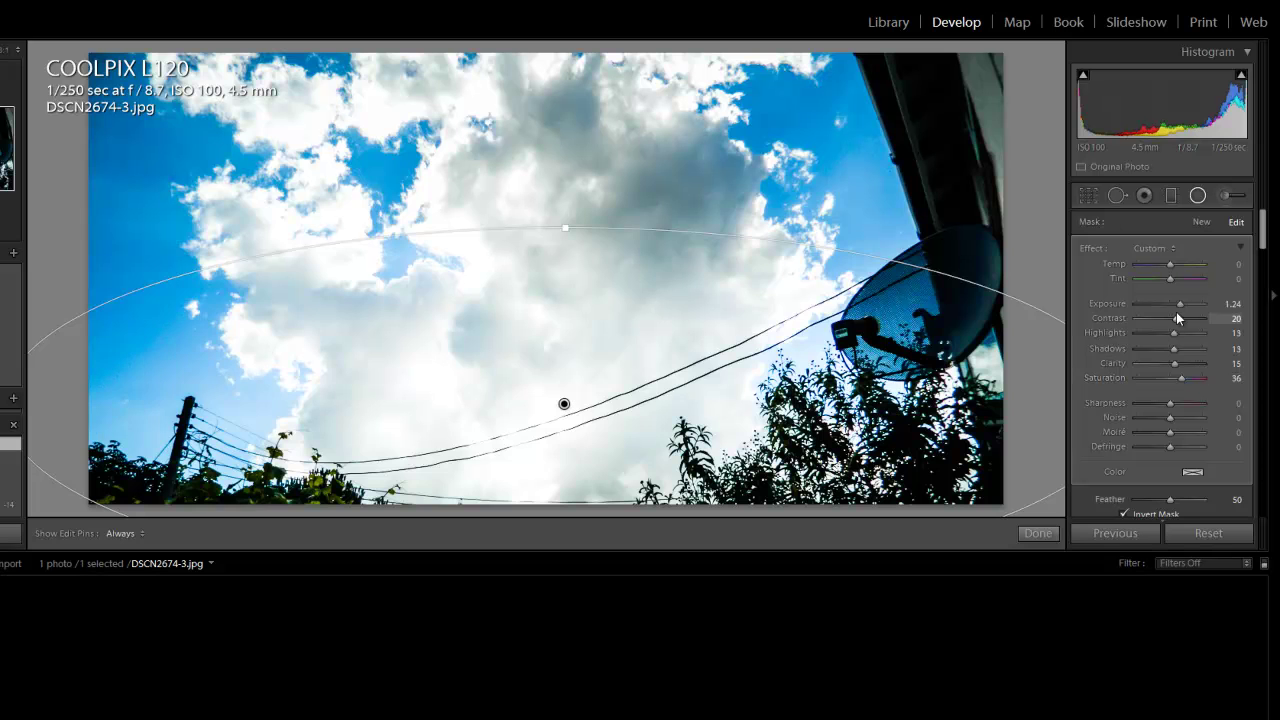
mouse_move(1178, 305)
mouse_down()
mouse_move(1165, 313)
mouse_move(1175, 316)
mouse_up()
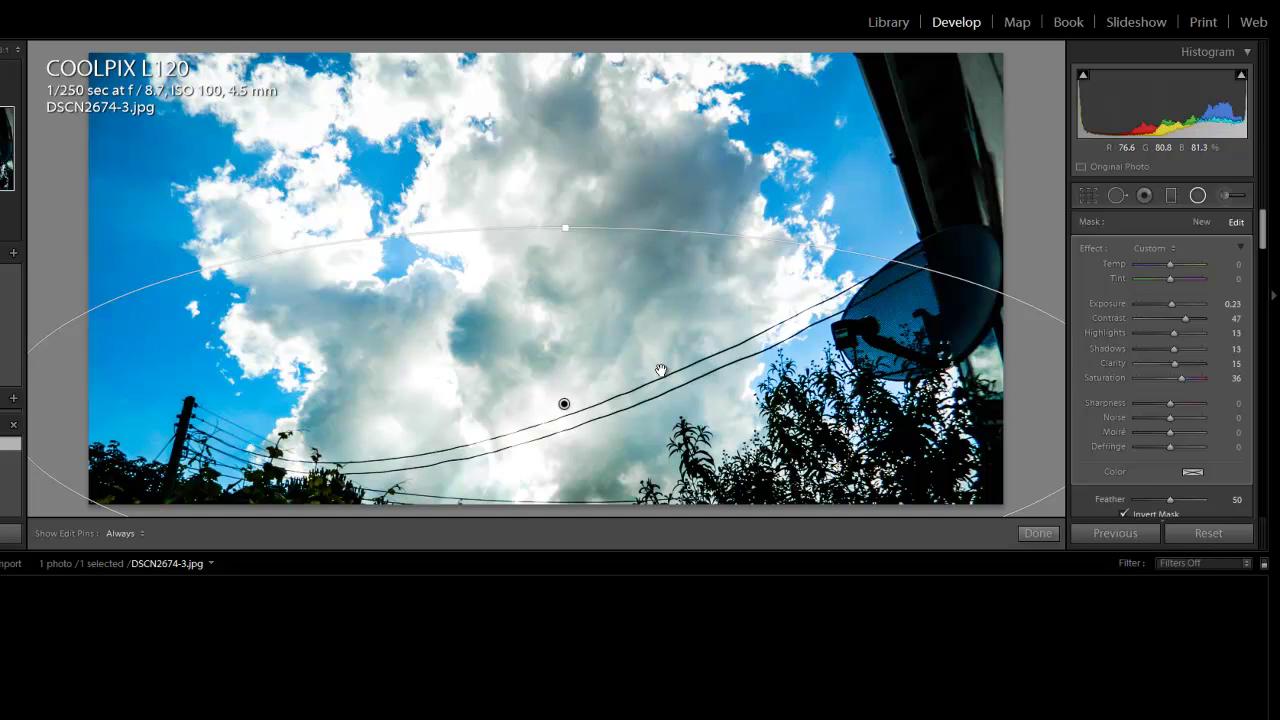
key(Escape)
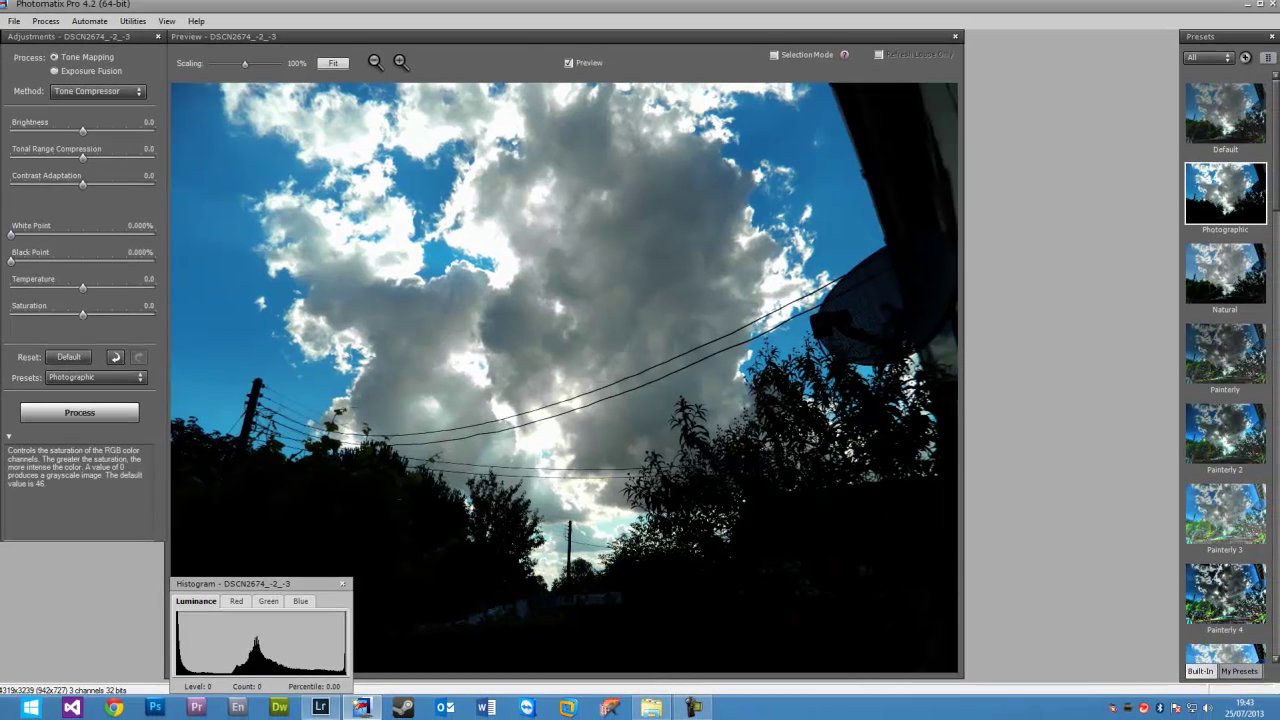
Step: In Photomatix, raise the black point, lower white point to 4.700% and saturation to -0.5
click(322, 705)
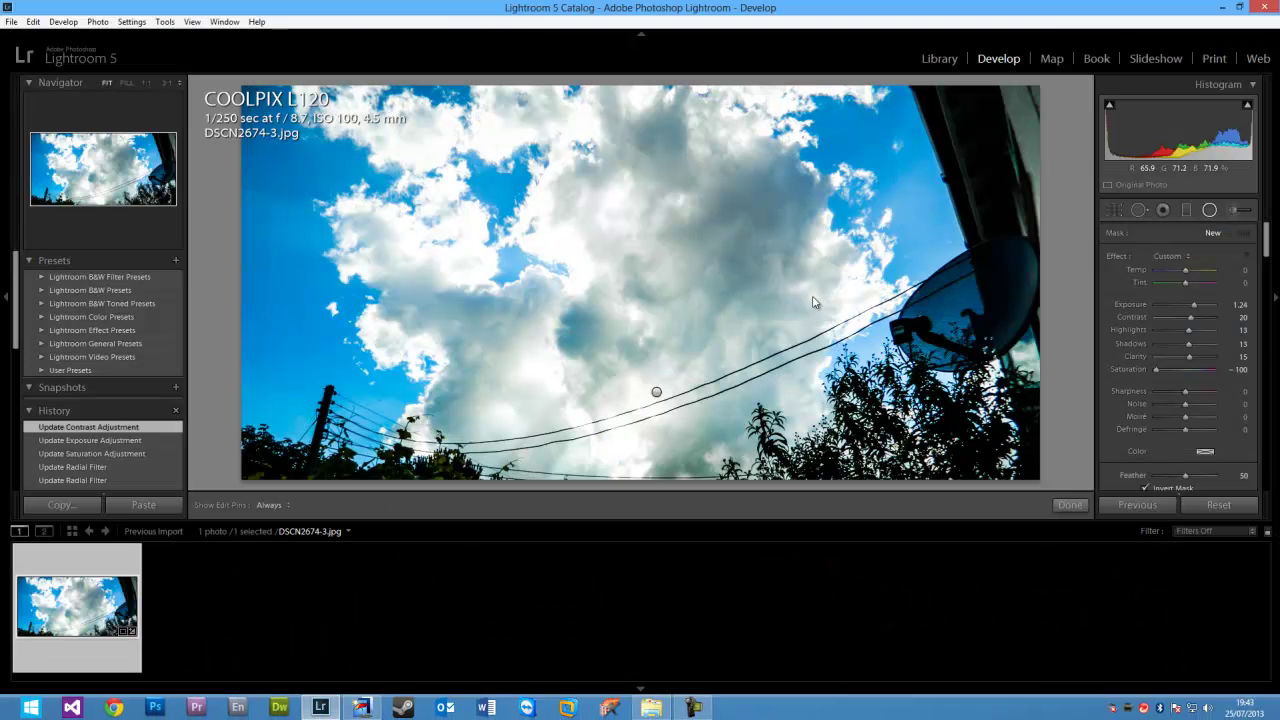
key(alt+Tab)
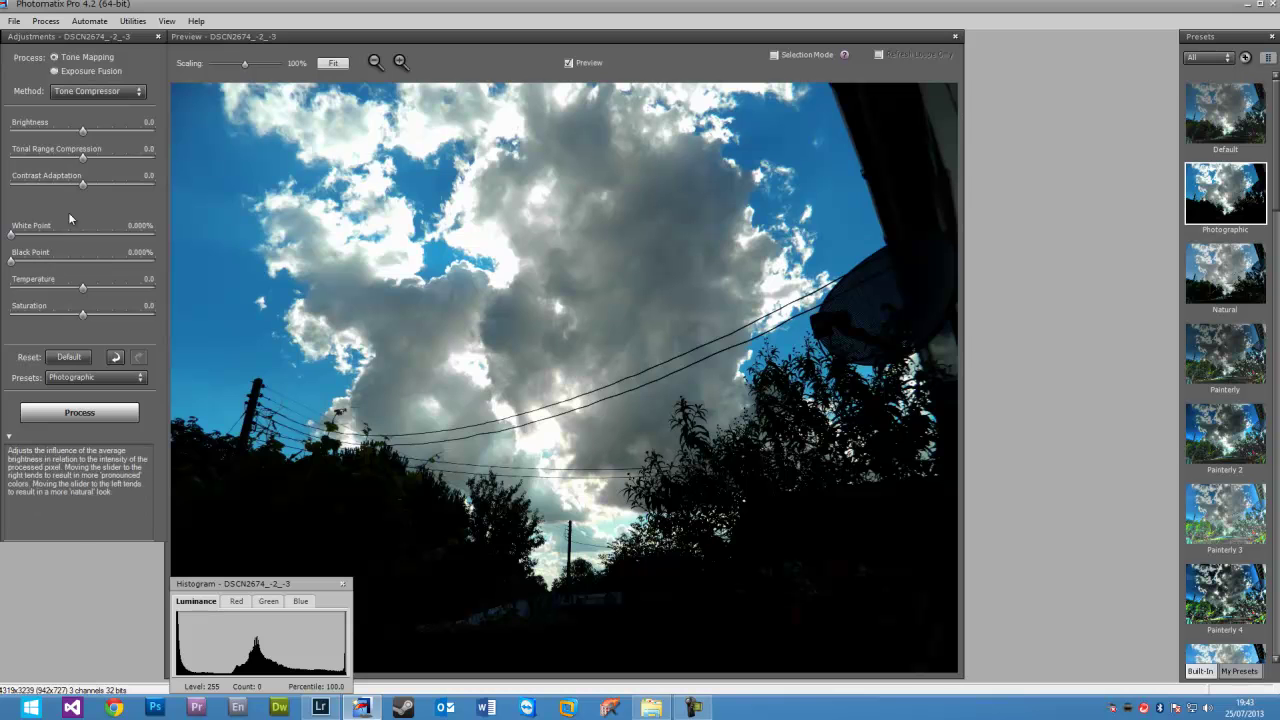
mouse_move(12, 260)
mouse_down()
mouse_move(65, 261)
mouse_move(16, 261)
mouse_up()
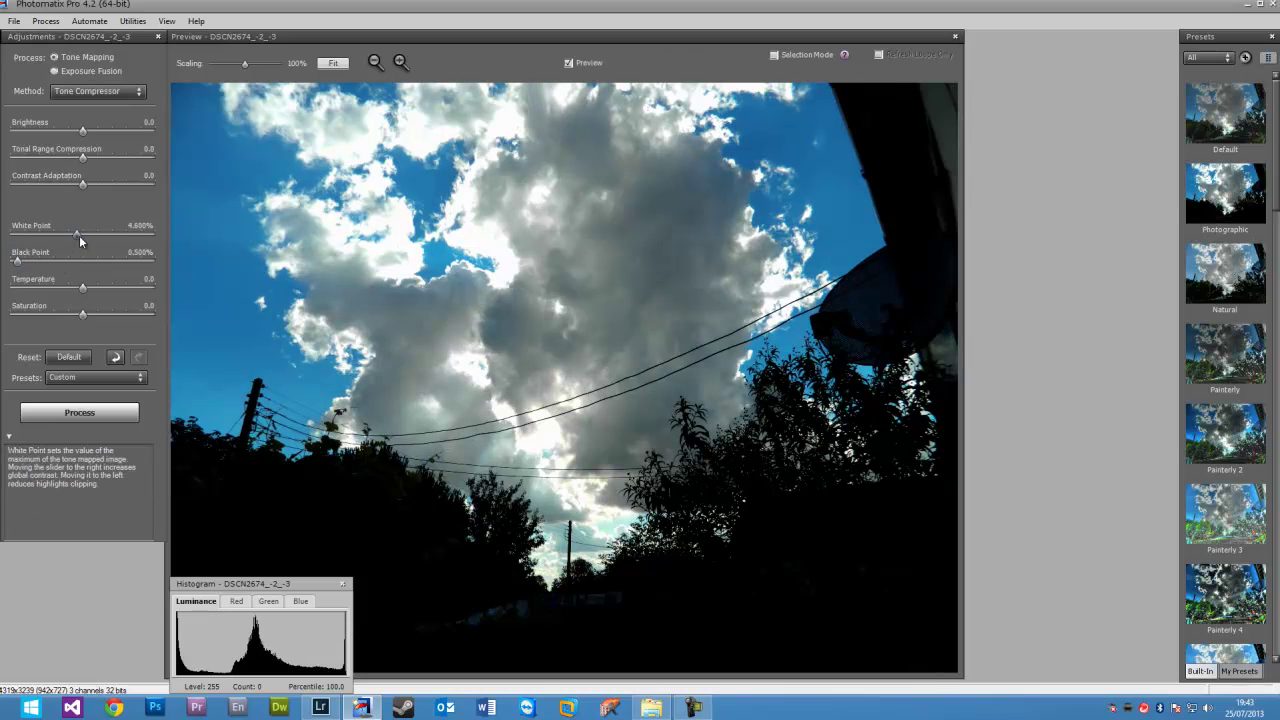
drag(86, 234, 78, 234)
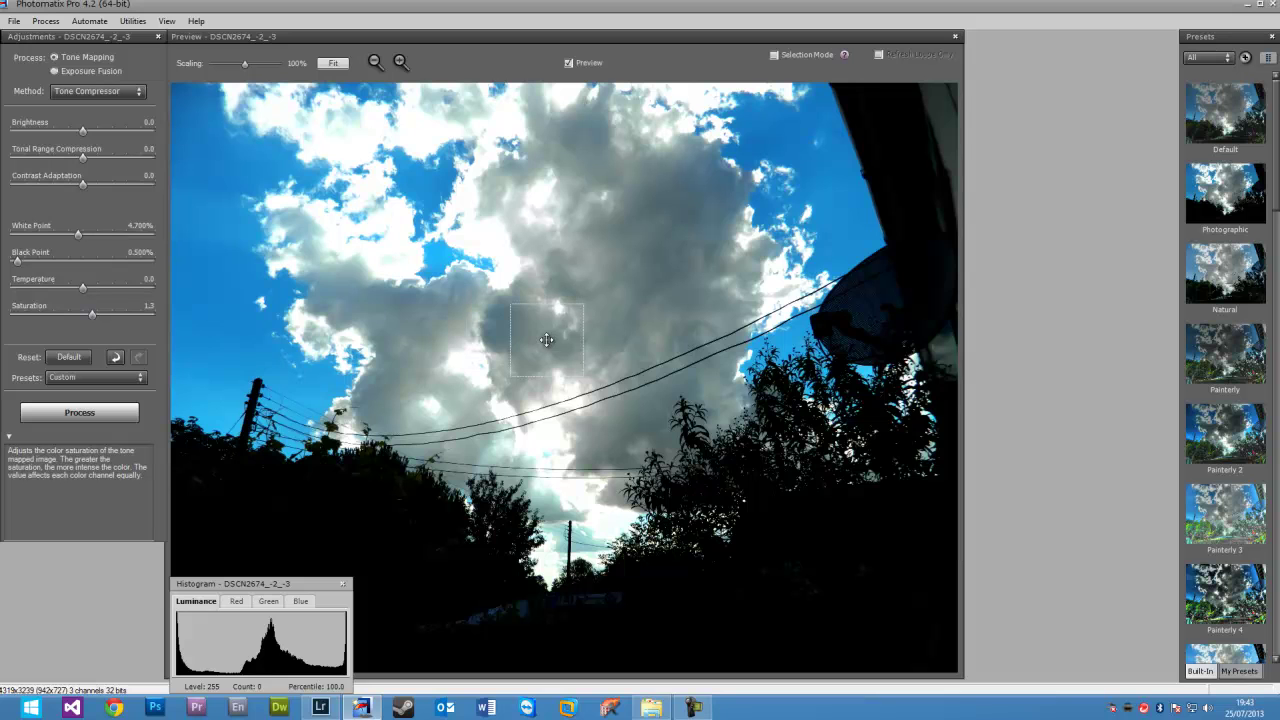
drag(93, 315, 79, 315)
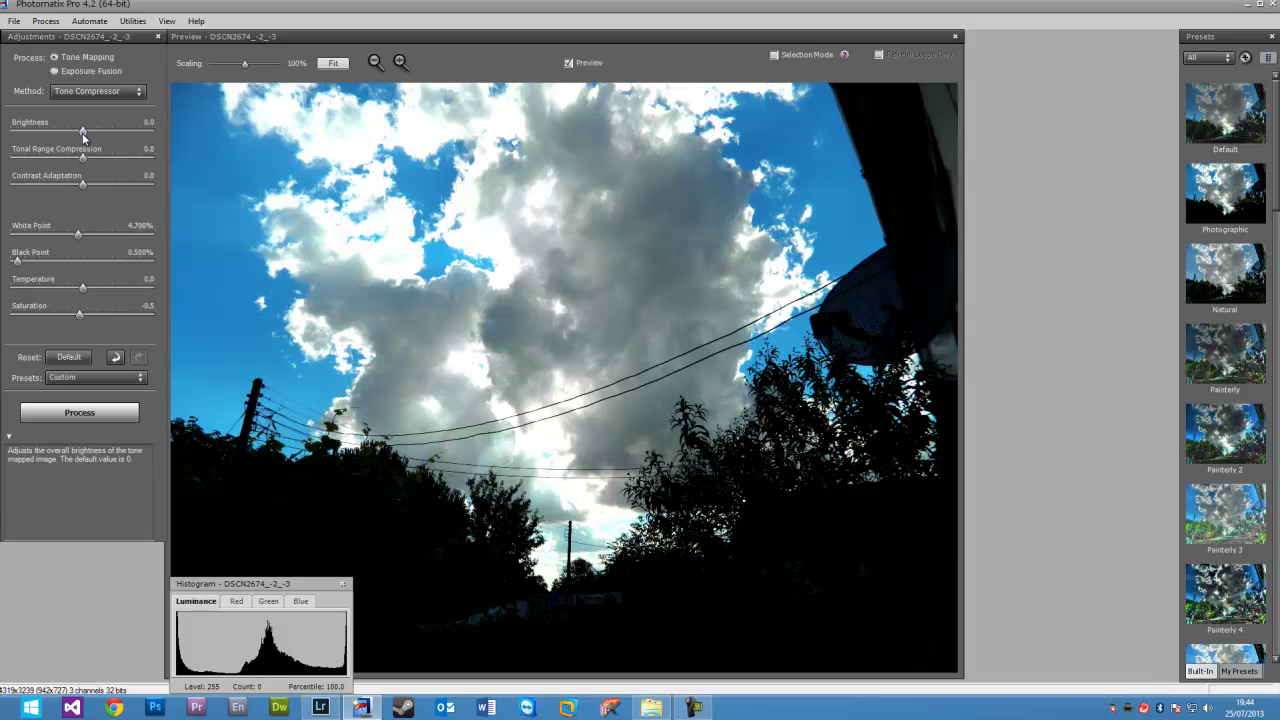
Step: Brighten slightly, lower contrast adaptation to -0.9, and minimise Photomatix
drag(98, 136, 85, 133)
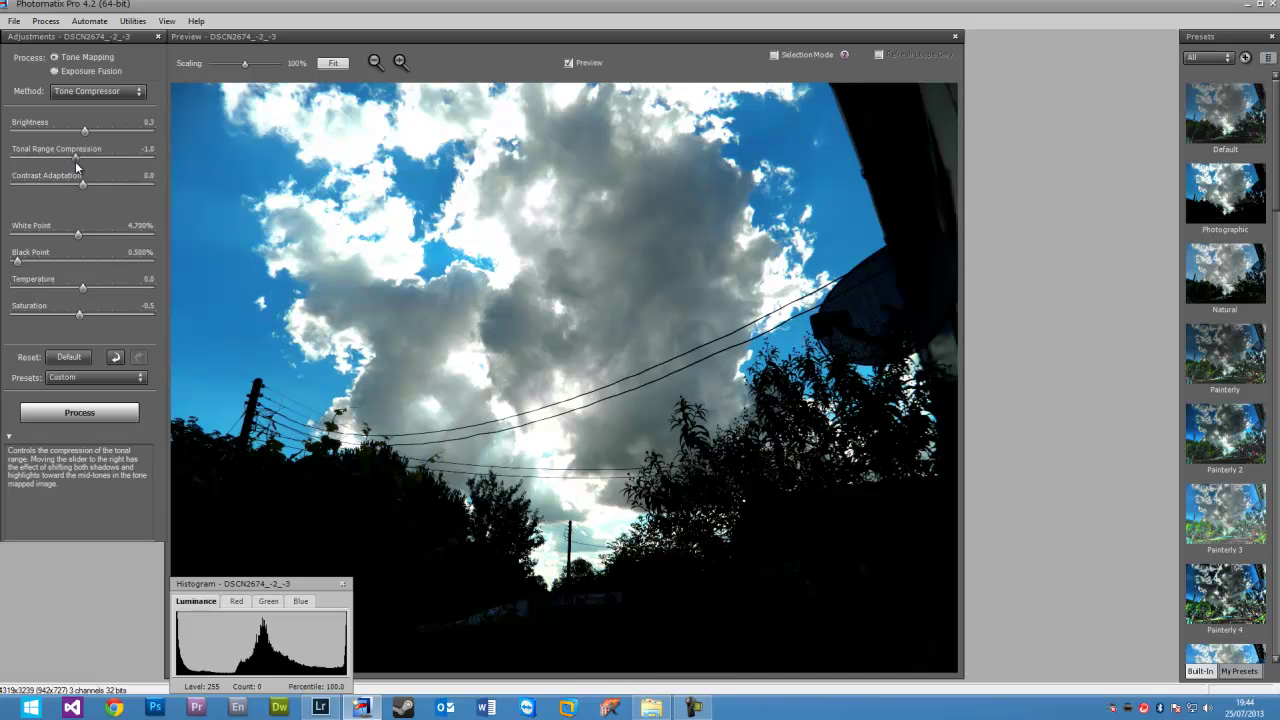
drag(84, 186, 76, 186)
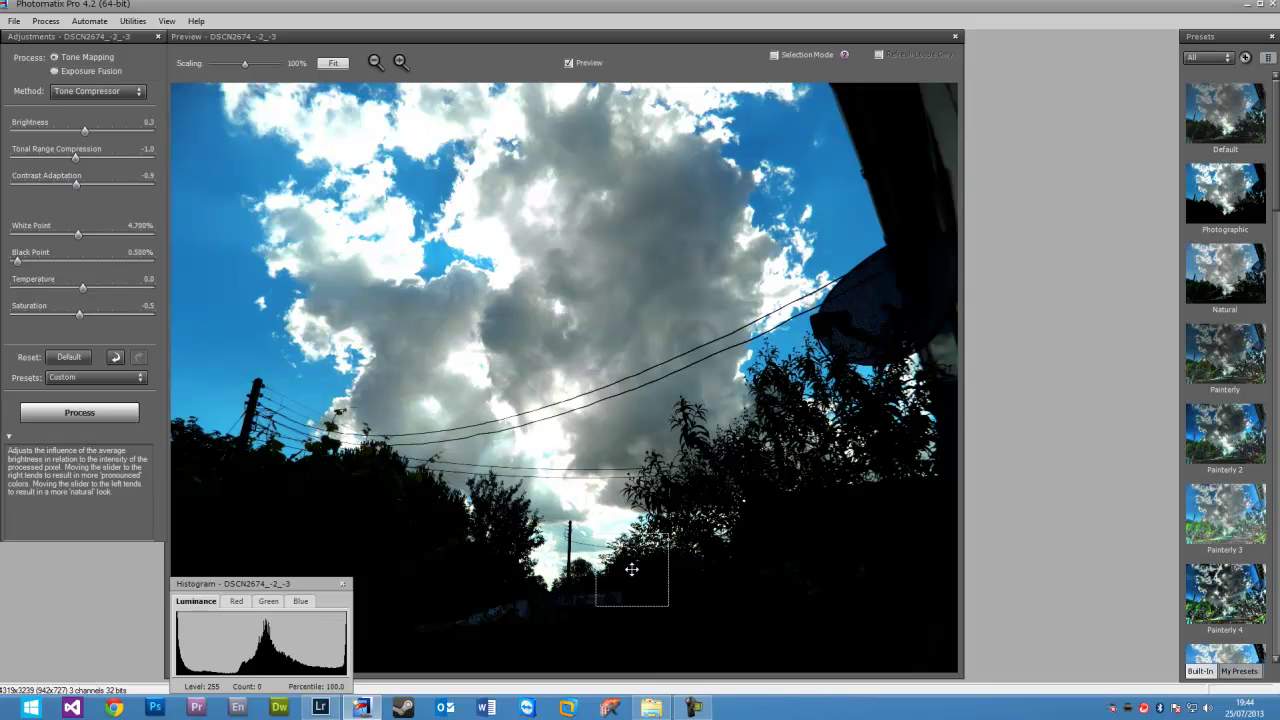
click(1246, 4)
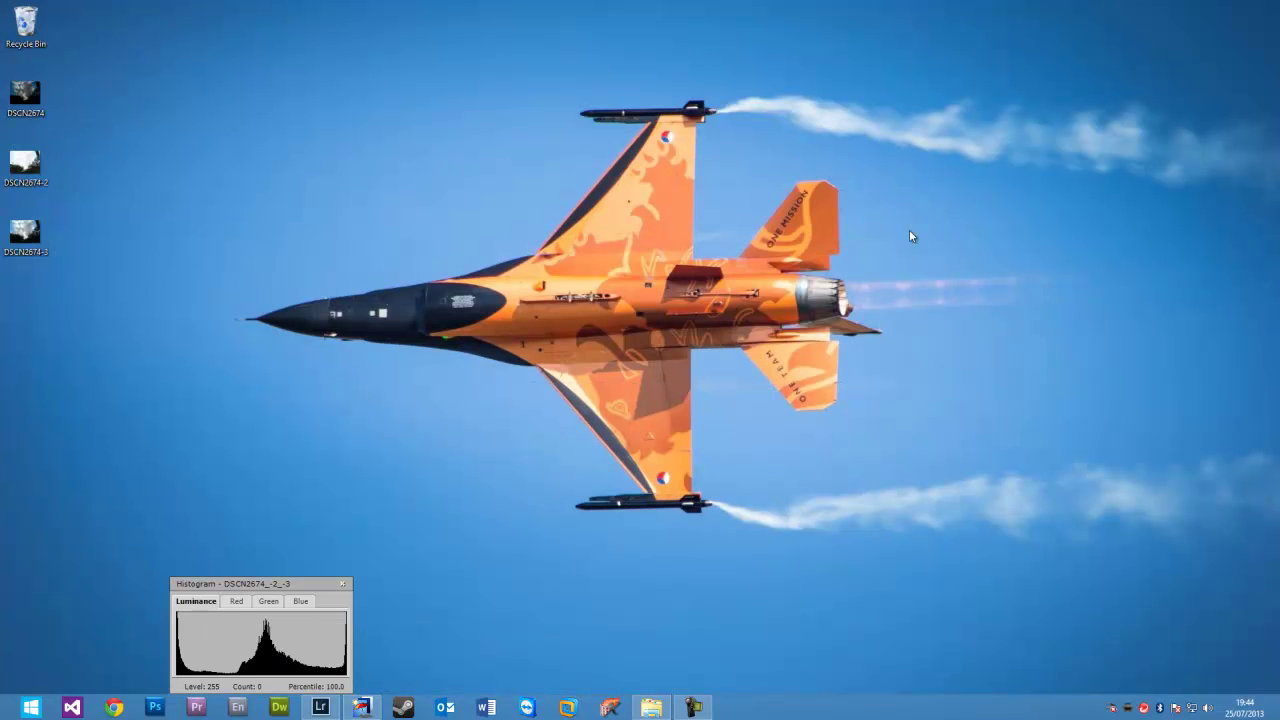
Step: View DSCN2674 then DSCN2674-3 in Windows Photo Viewer, then return to Lightroom
double_click(30, 98)
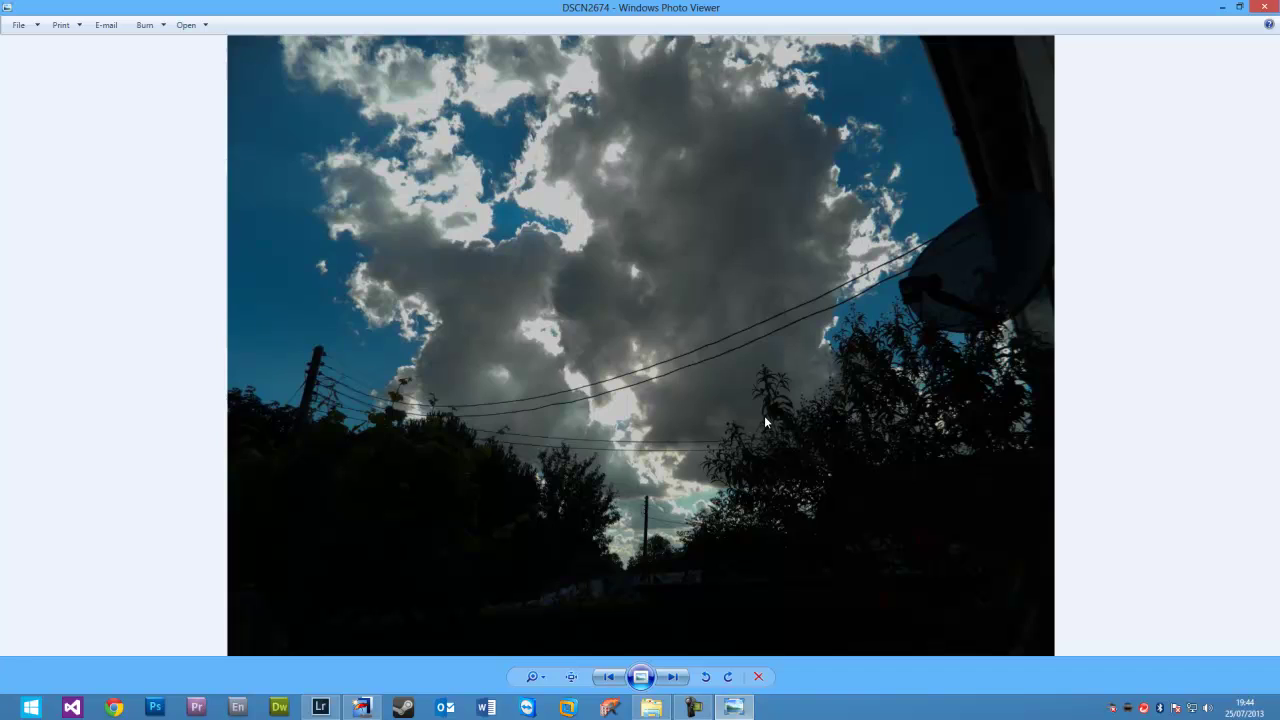
key(Right)
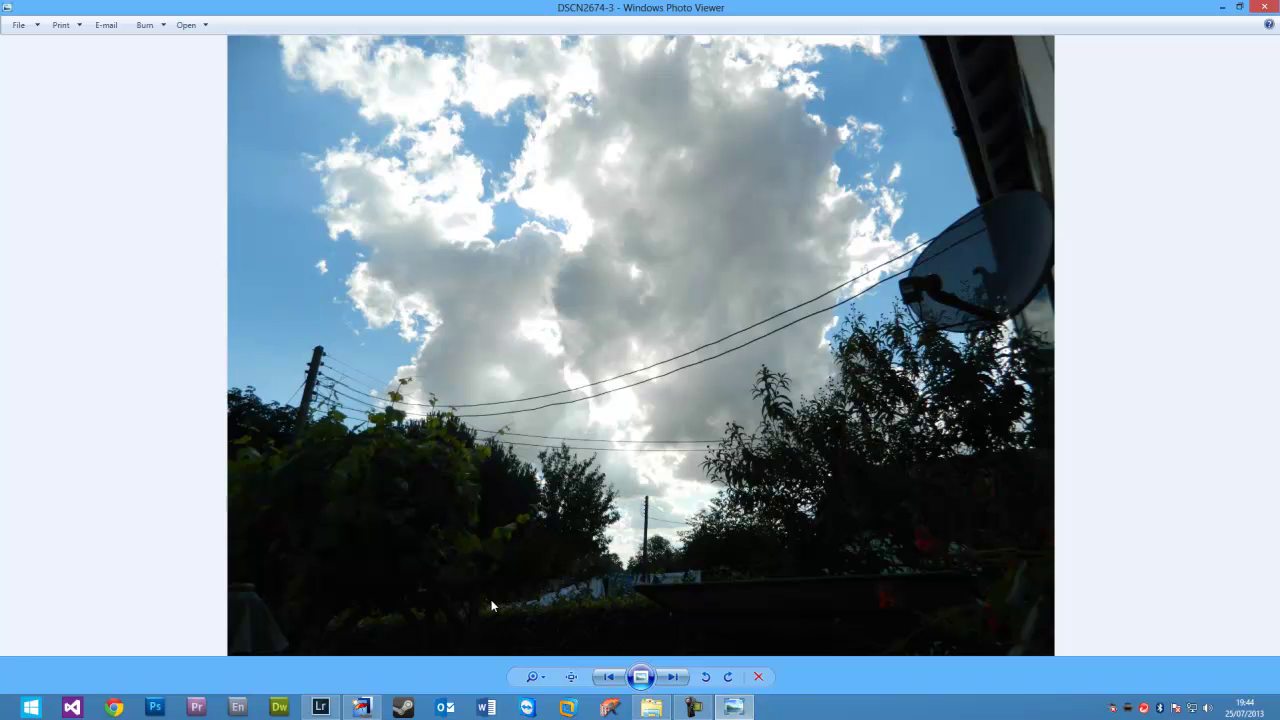
click(320, 707)
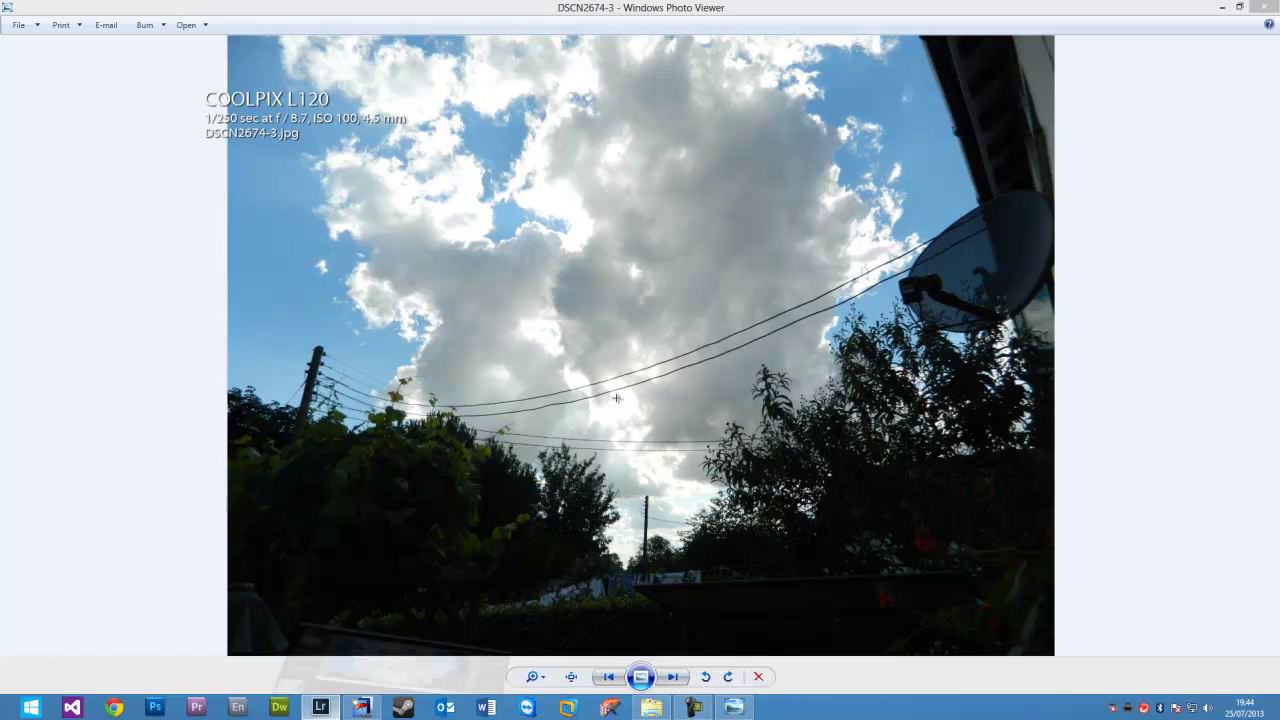
Step: Crop the photo to extend over its full height
key(r)
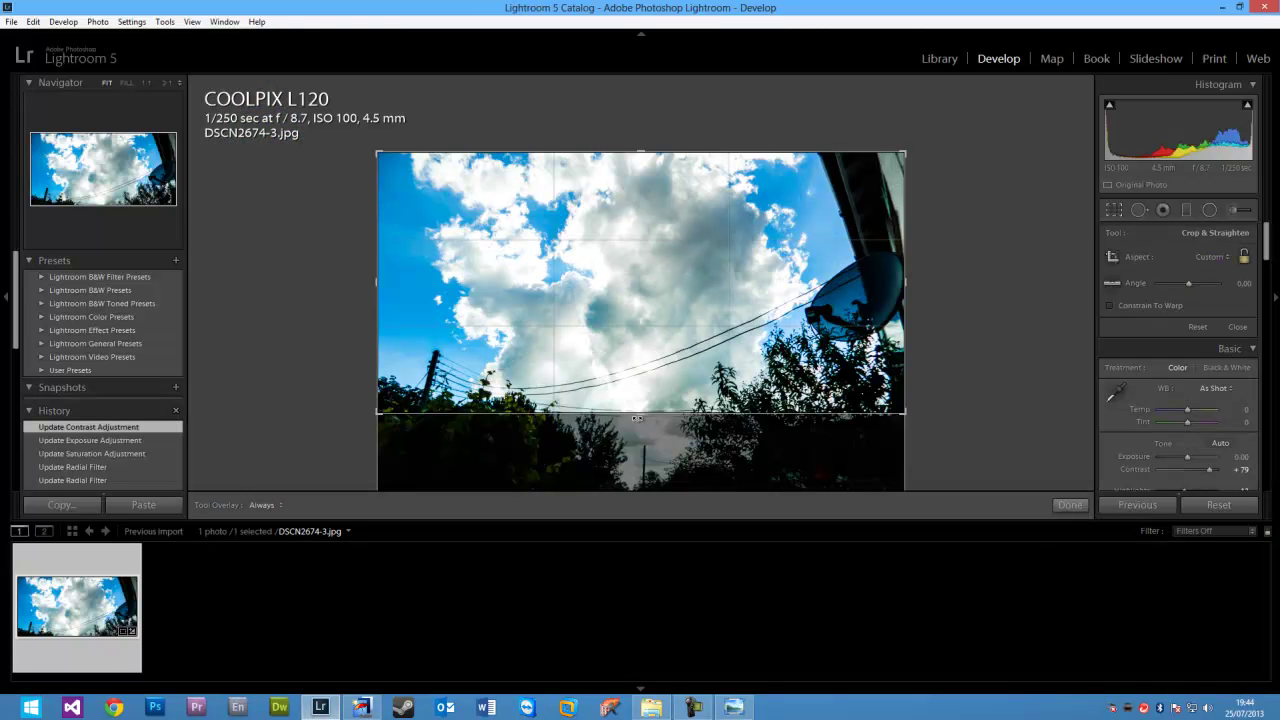
drag(637, 418, 640, 485)
key(Return)
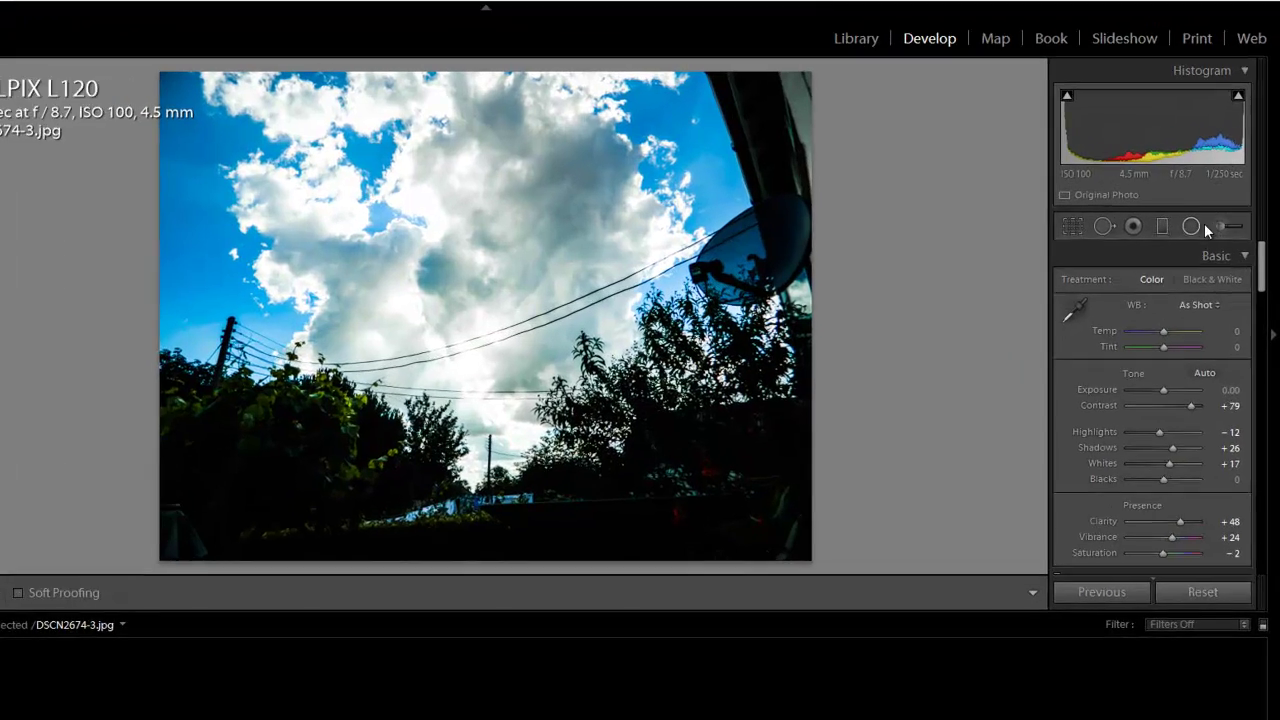
Step: Move and resize the radial filter over the trees, with exposure 2.25 and contrast 1
click(1209, 210)
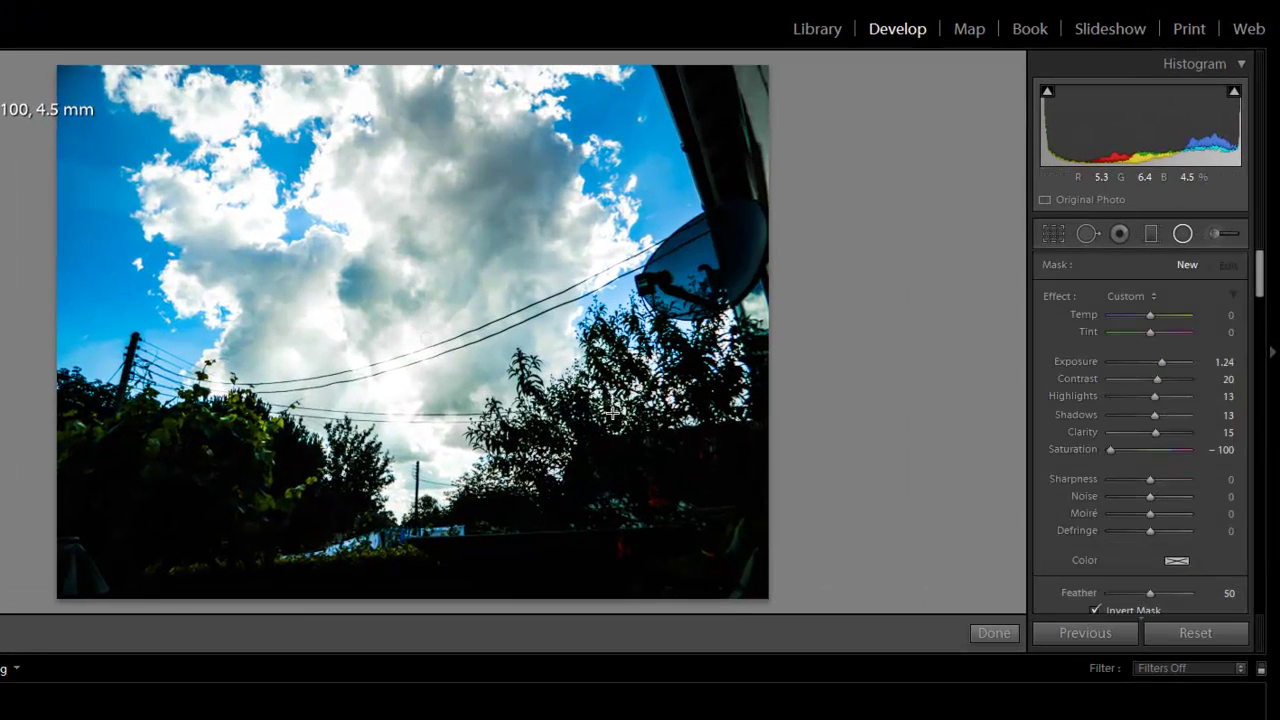
click(427, 339)
drag(428, 343, 398, 492)
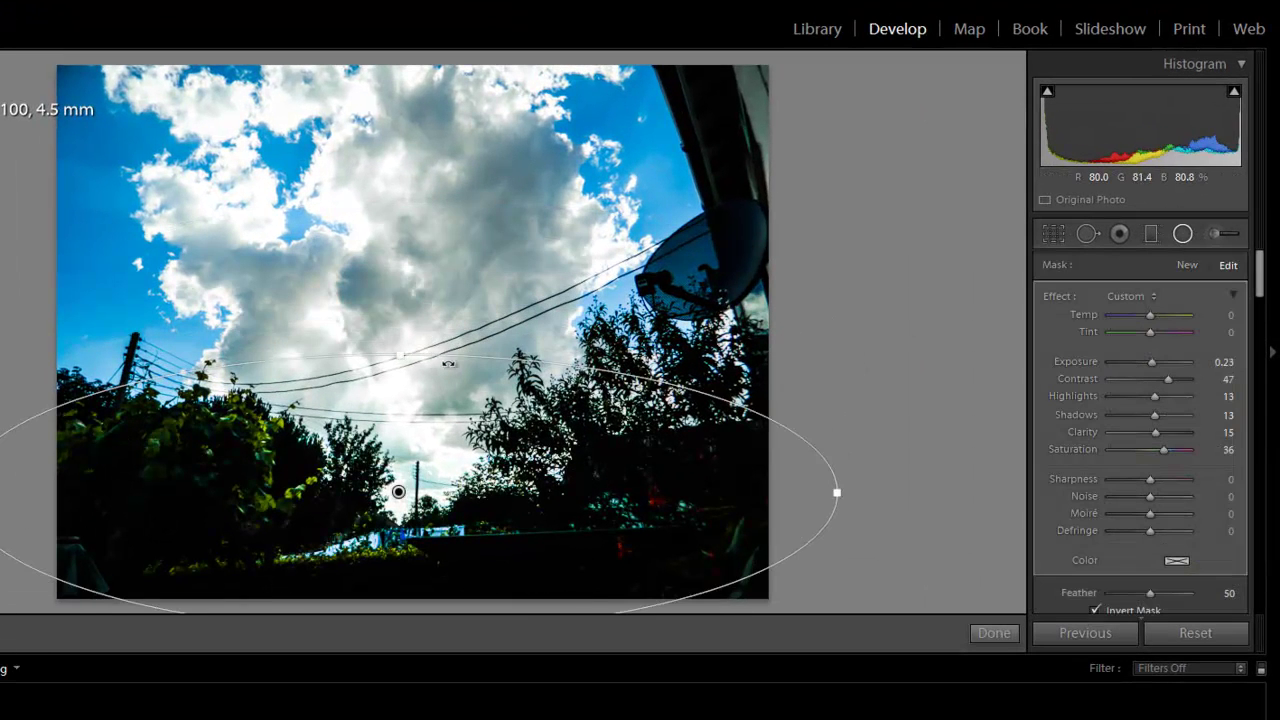
drag(401, 355, 400, 300)
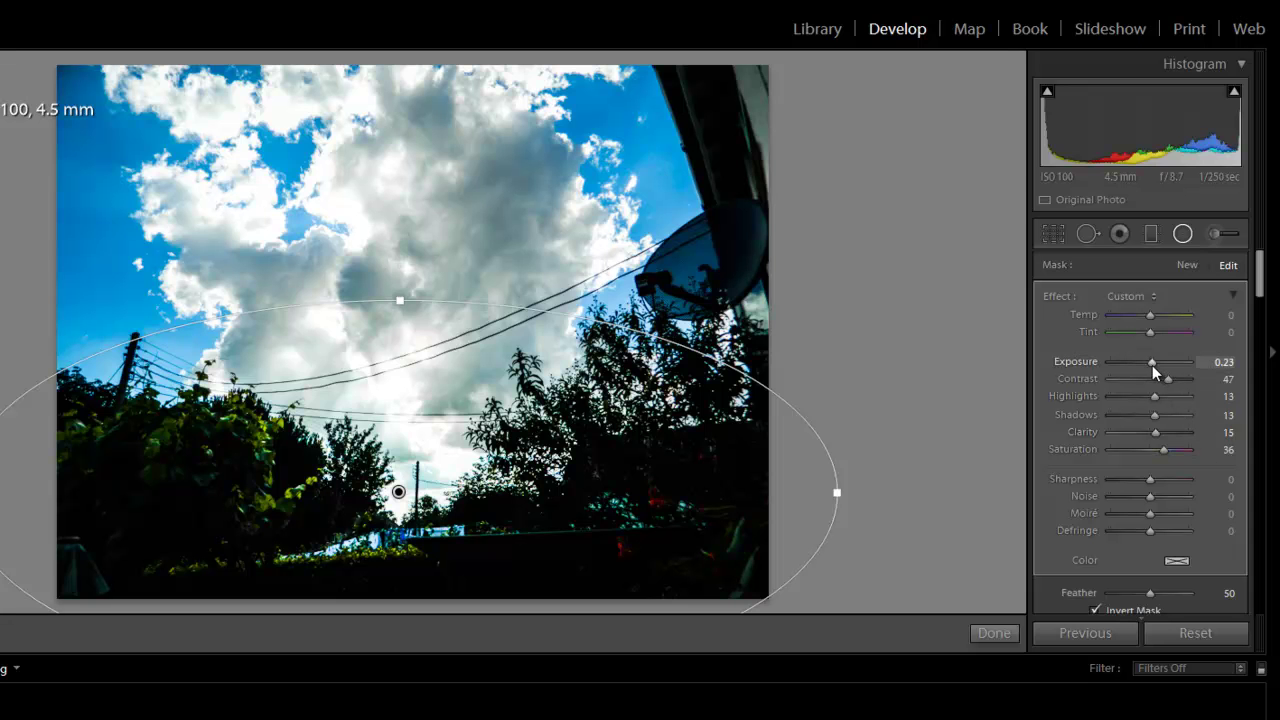
drag(1152, 365, 1147, 418)
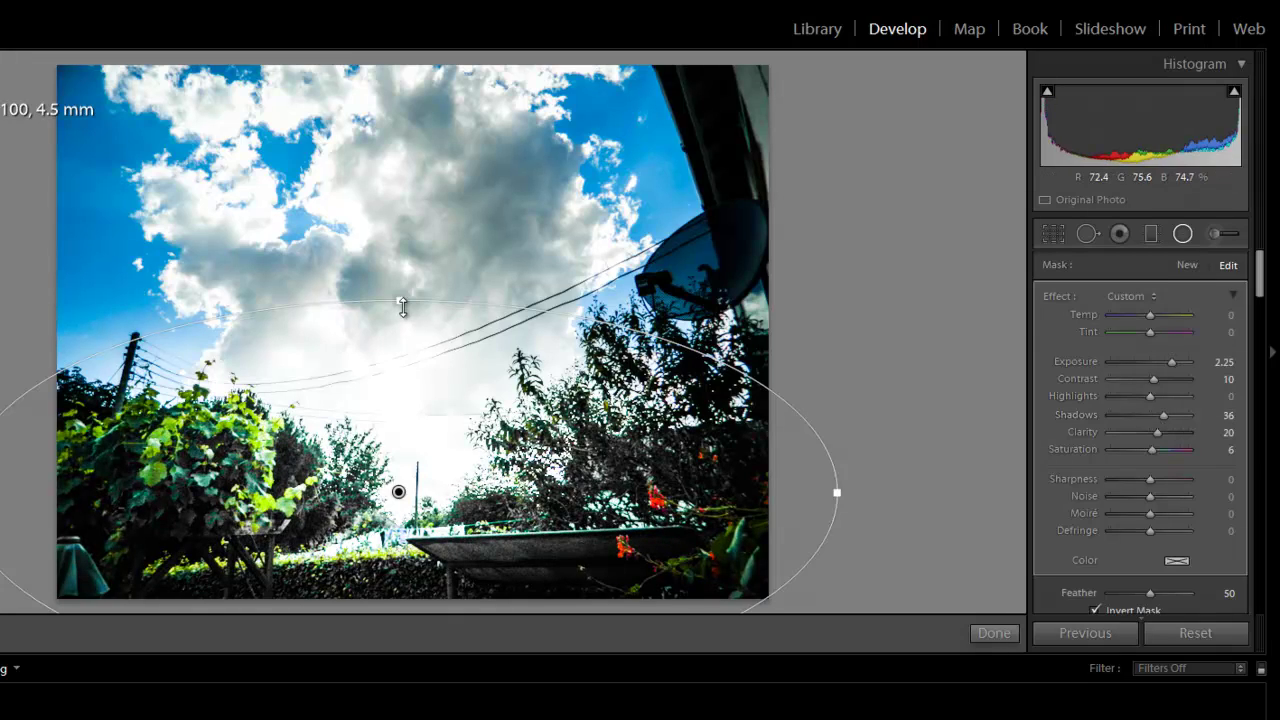
drag(401, 307, 397, 374)
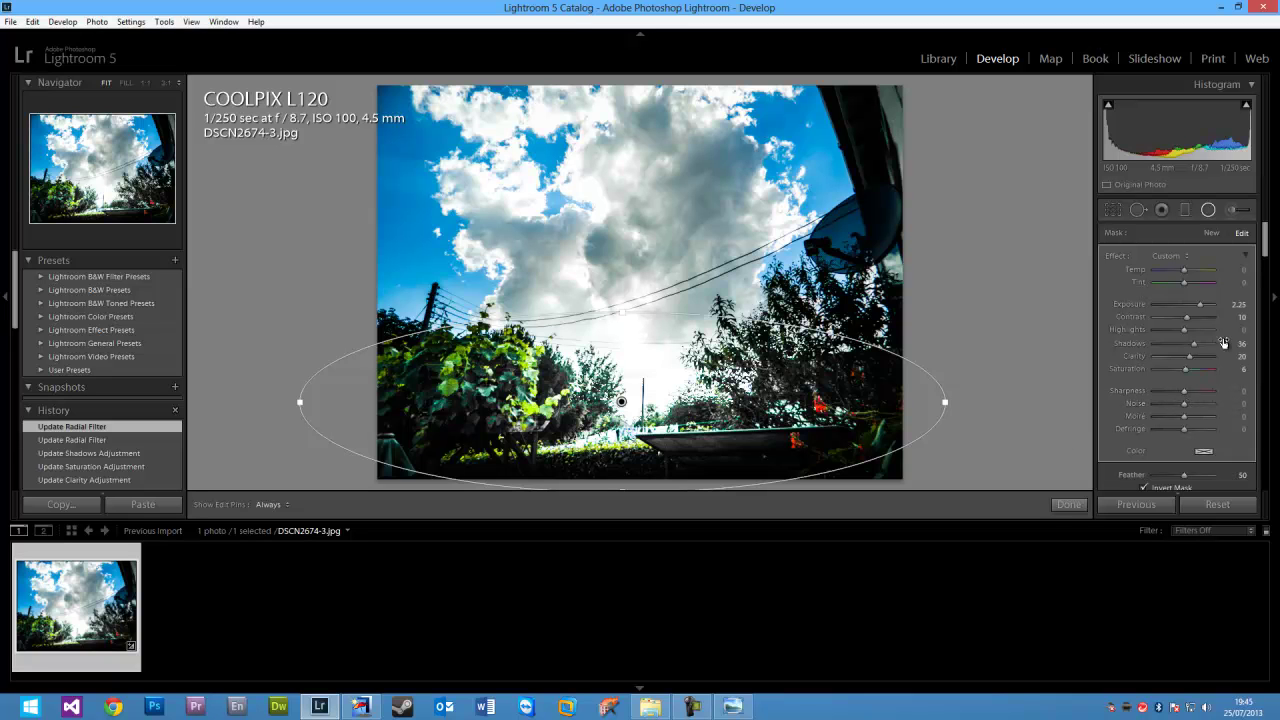
drag(1188, 316, 1186, 317)
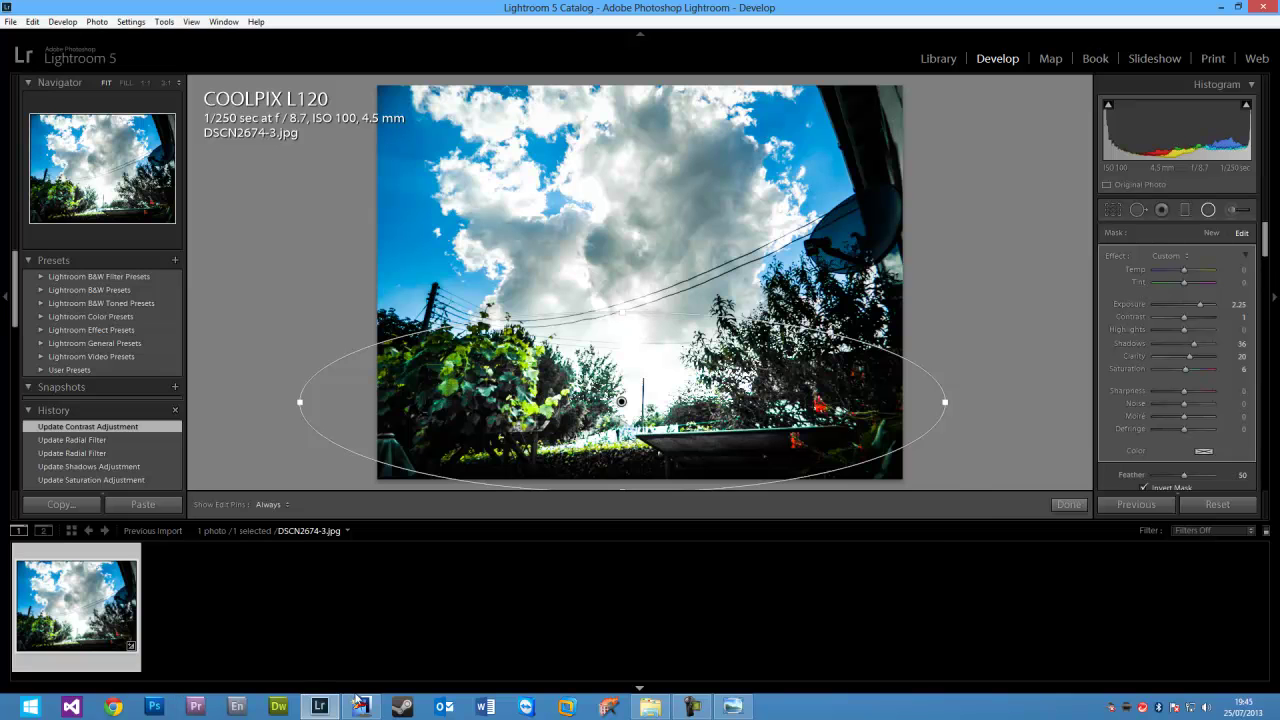
Step: Check the original photo, then apply the Painterly preset with color saturation 52 and strength 73
click(733, 706)
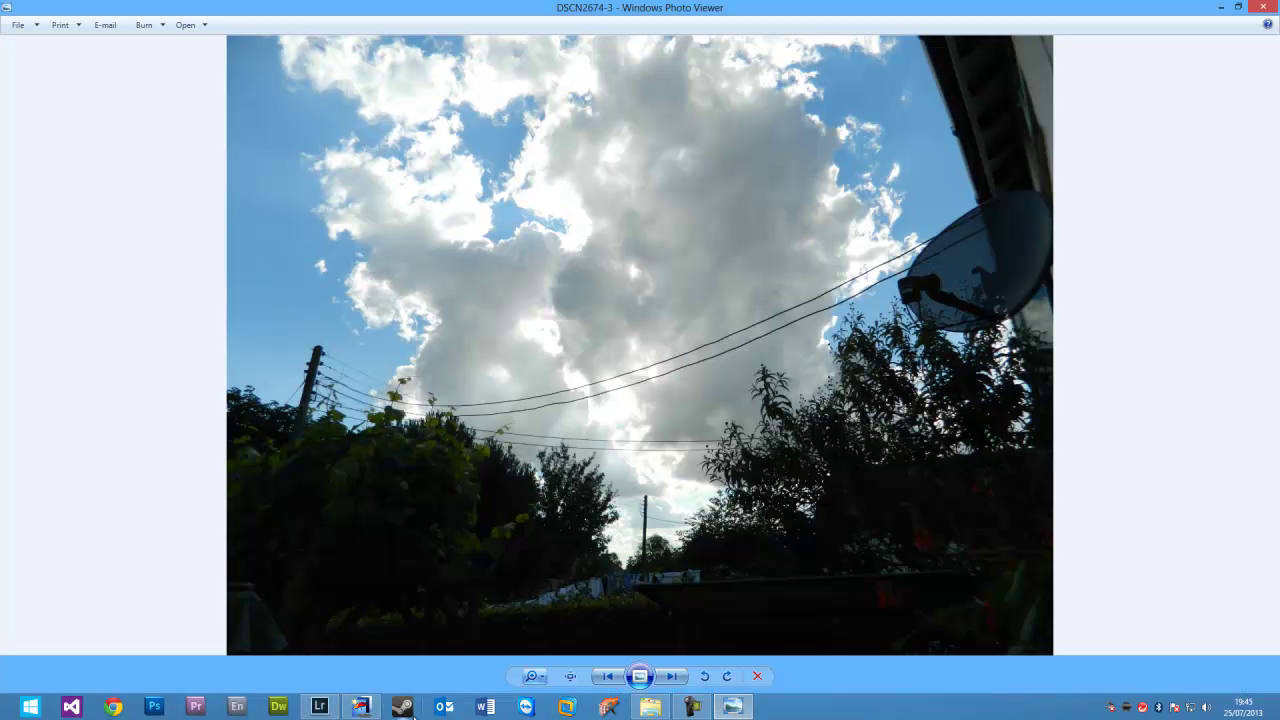
click(352, 706)
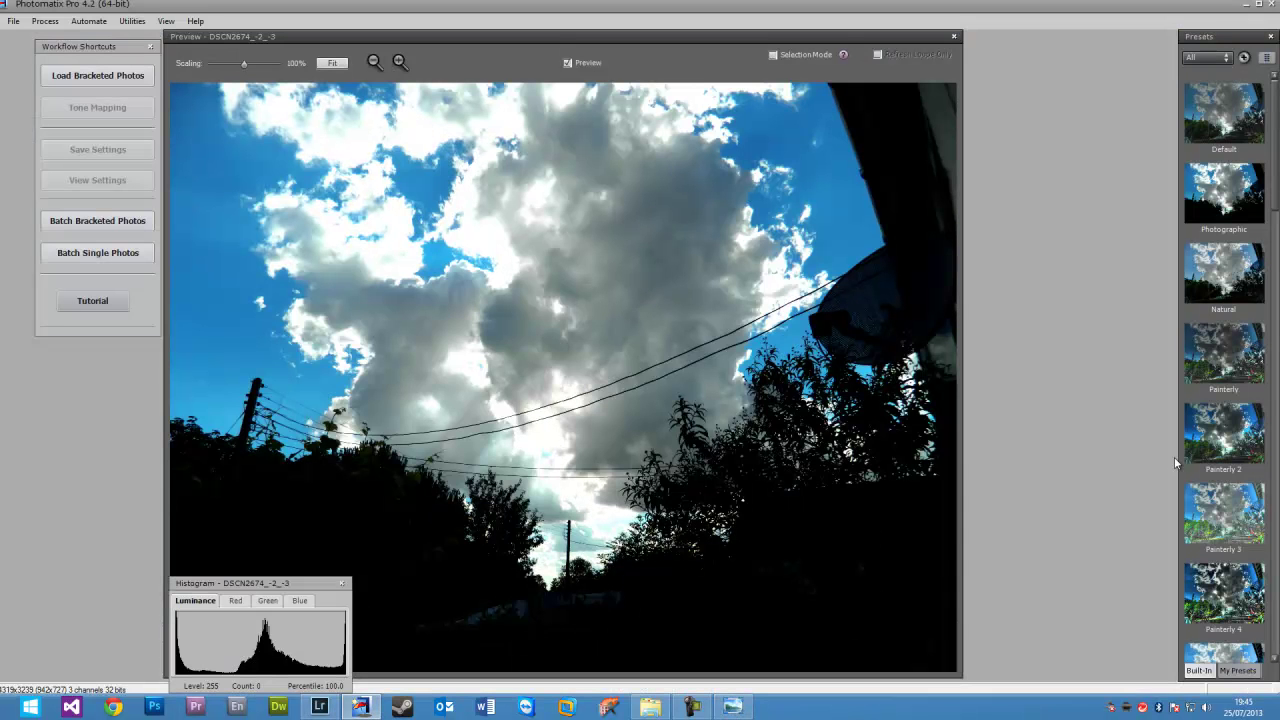
click(1204, 350)
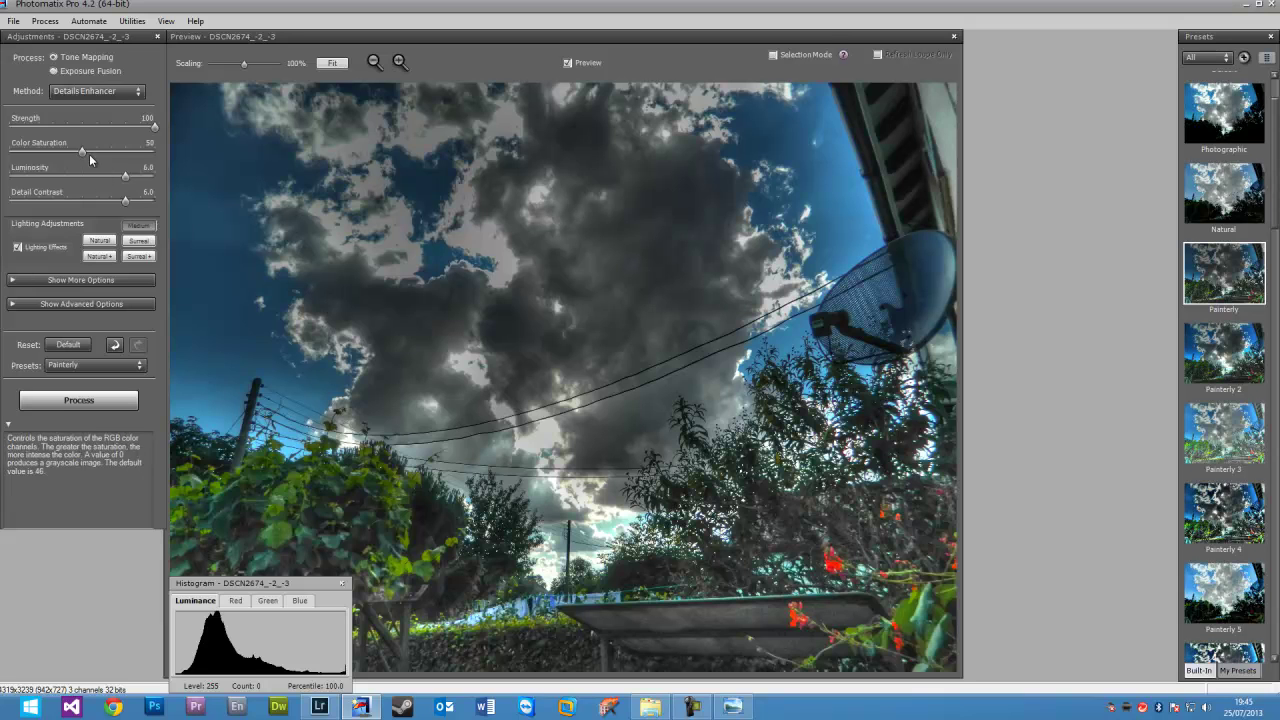
drag(83, 155, 85, 155)
drag(155, 127, 115, 127)
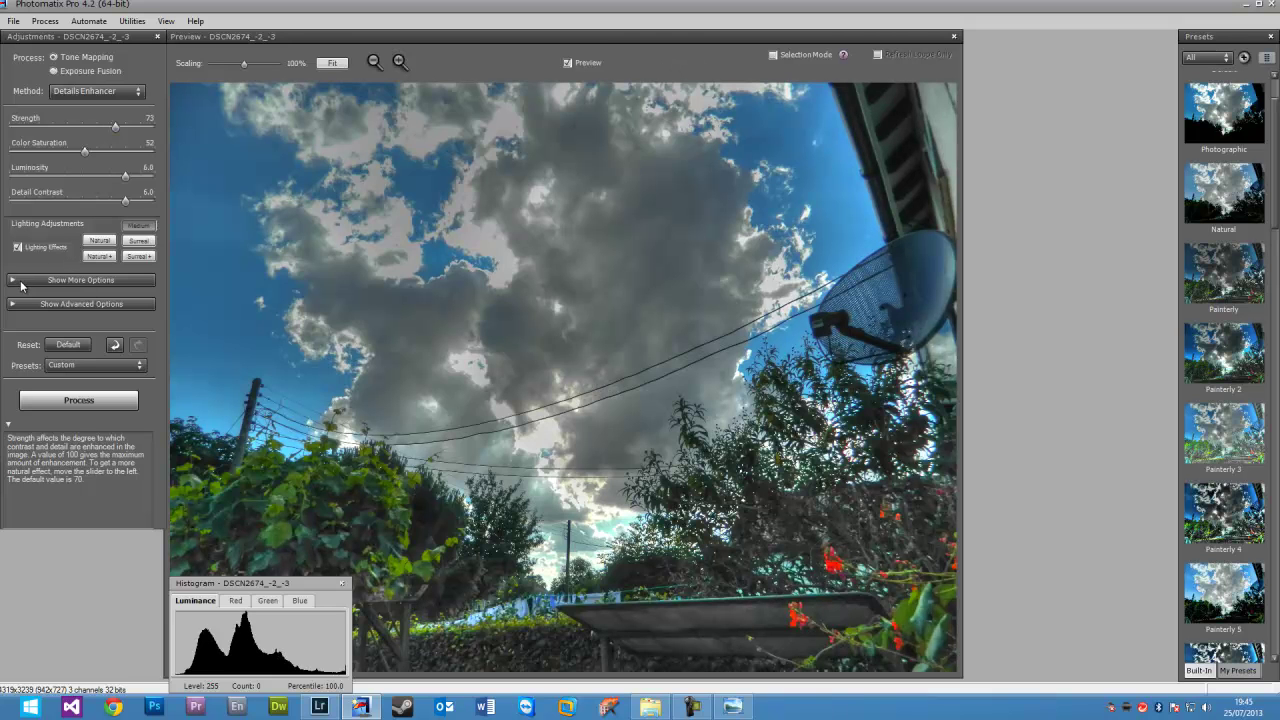
Step: Set Smooth Highlights to 72, raise the black point, warm the temperature and set gamma 0.97
click(20, 283)
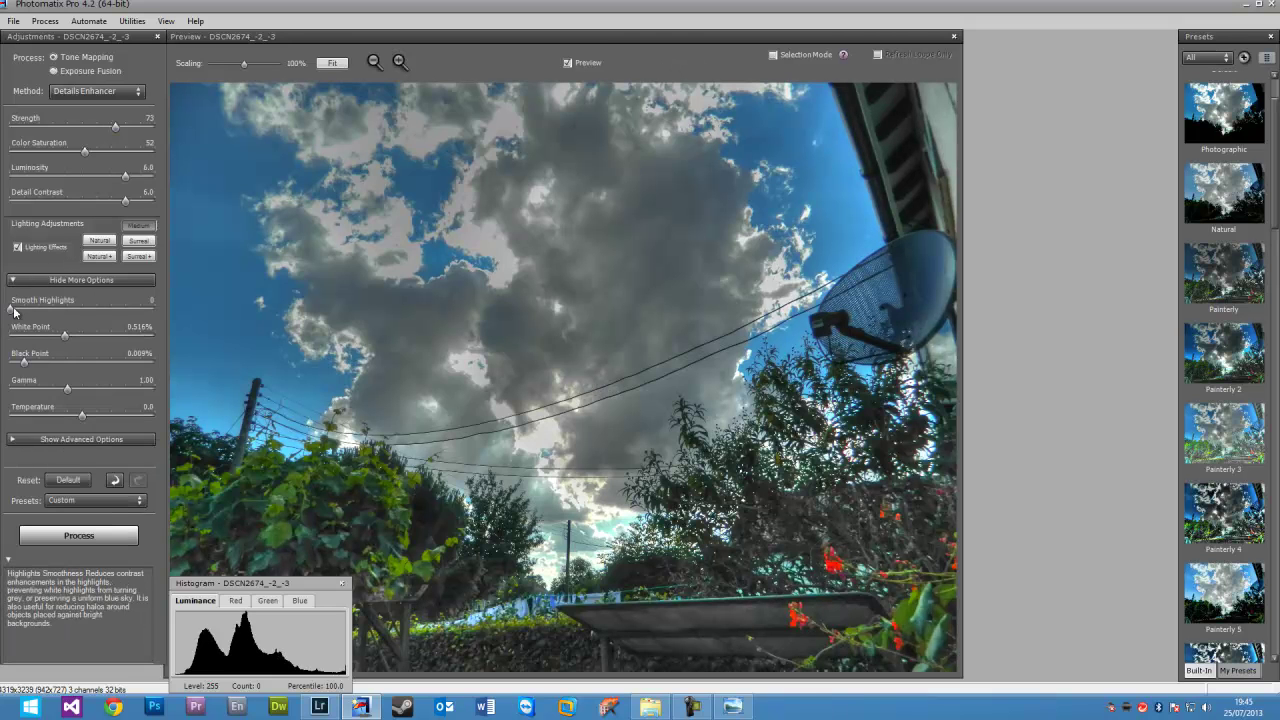
drag(14, 312, 115, 313)
drag(25, 364, 116, 336)
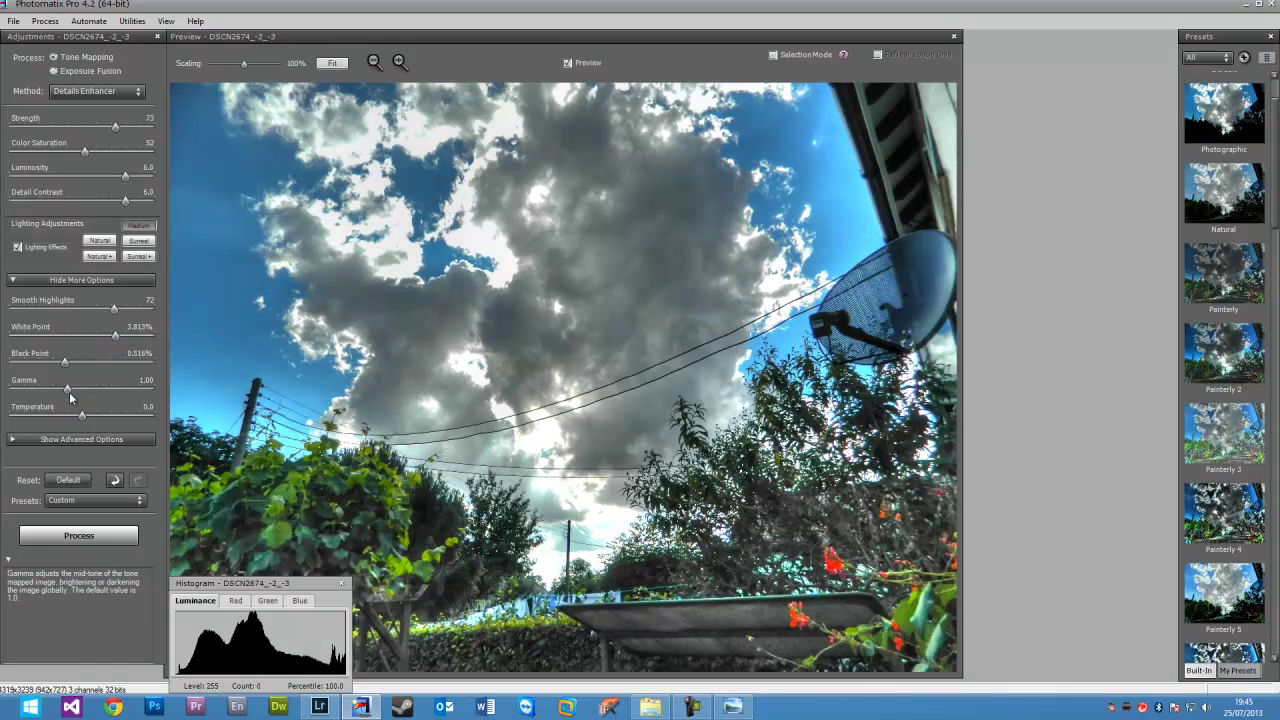
drag(82, 414, 116, 427)
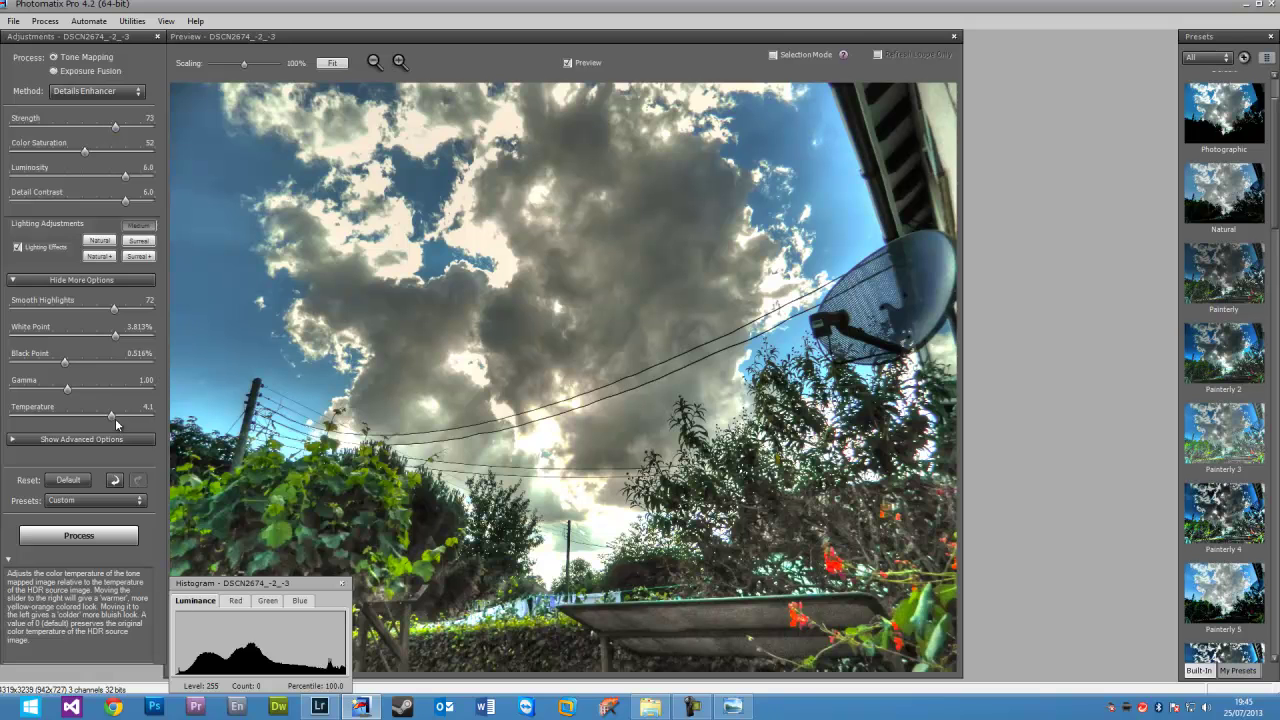
mouse_move(81, 389)
mouse_down()
mouse_move(106, 393)
mouse_move(72, 391)
mouse_up()
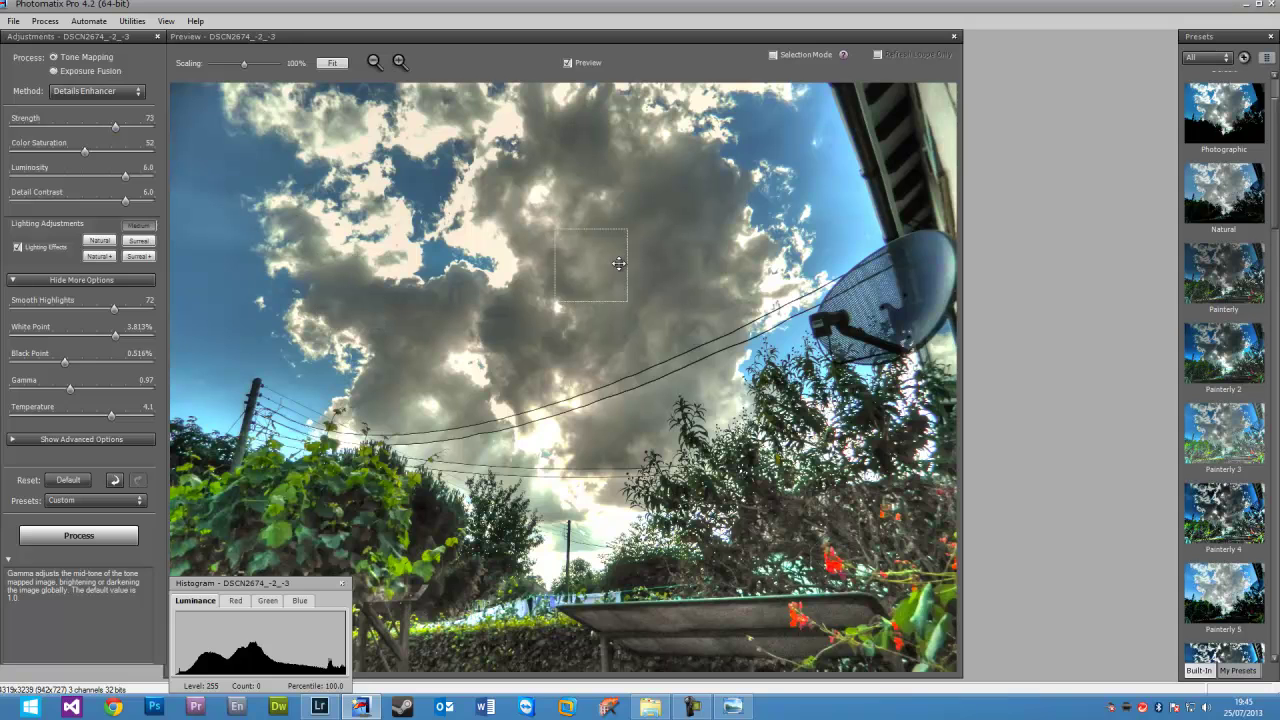
click(27, 442)
Step: Raise Shadows Smoothness to 17 and, after trying Surreal, keep the Natural lighting effect
scroll(86, 494, down, 3)
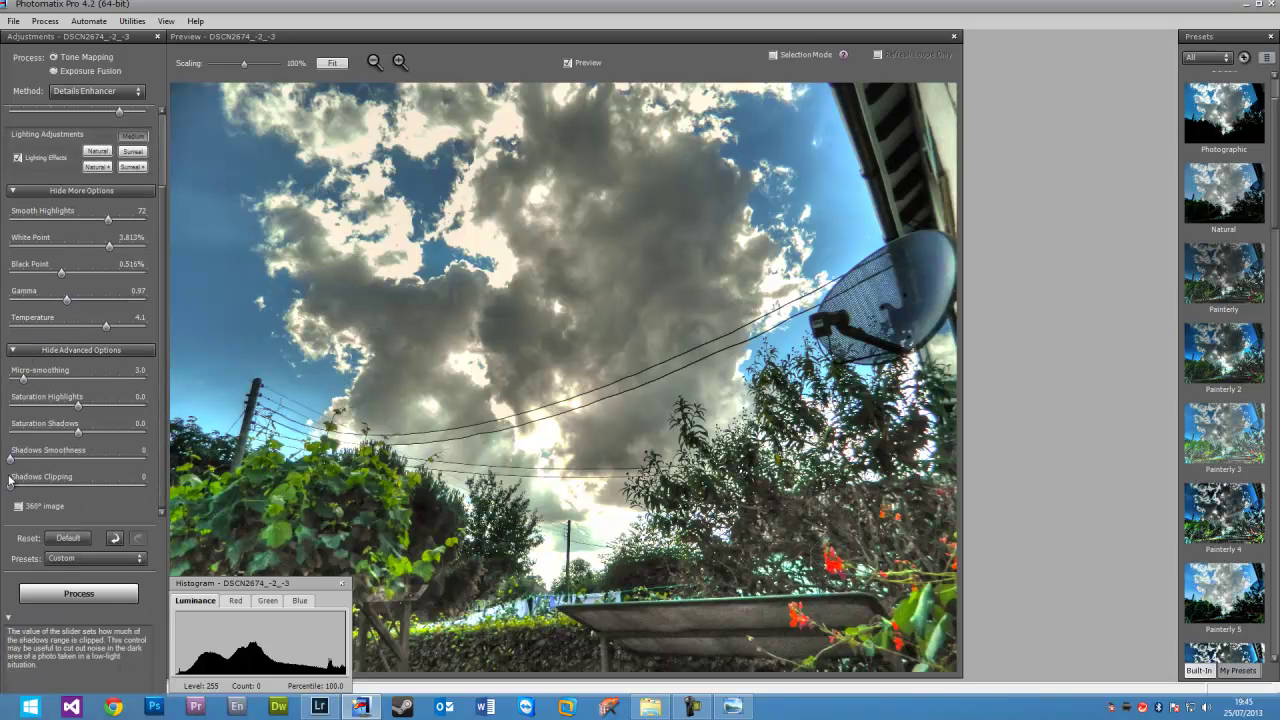
drag(12, 457, 37, 460)
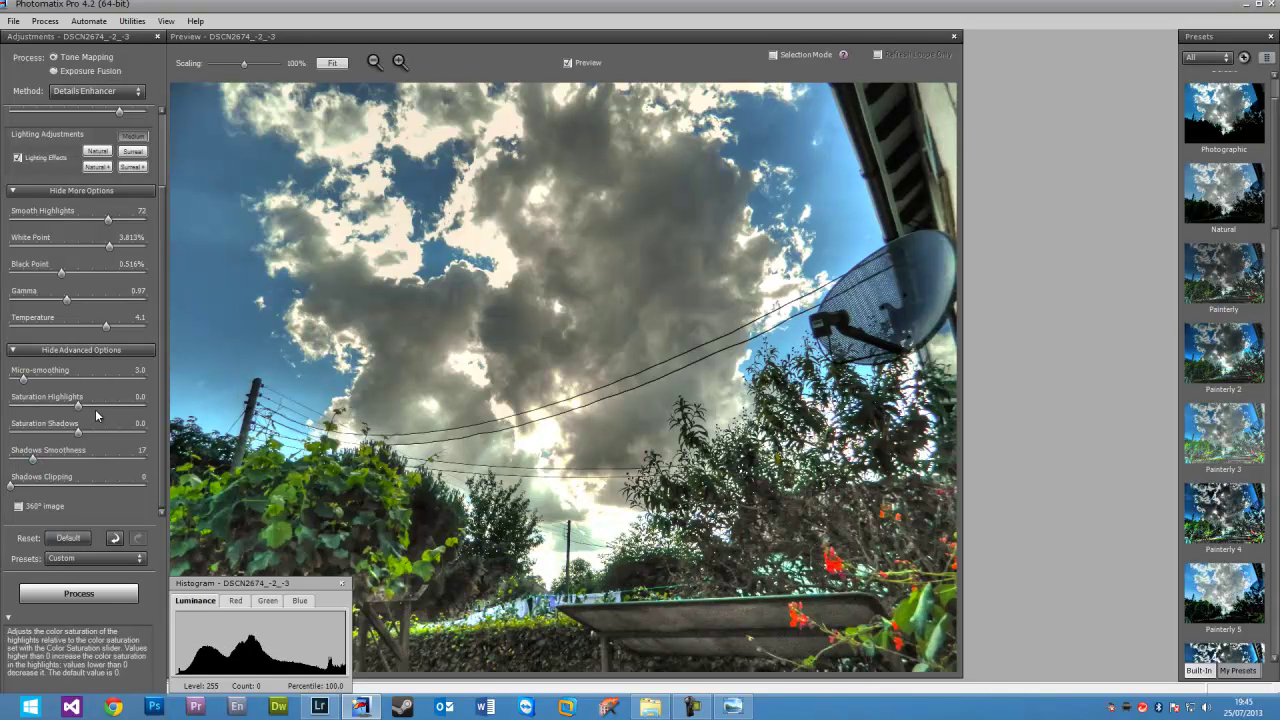
click(96, 154)
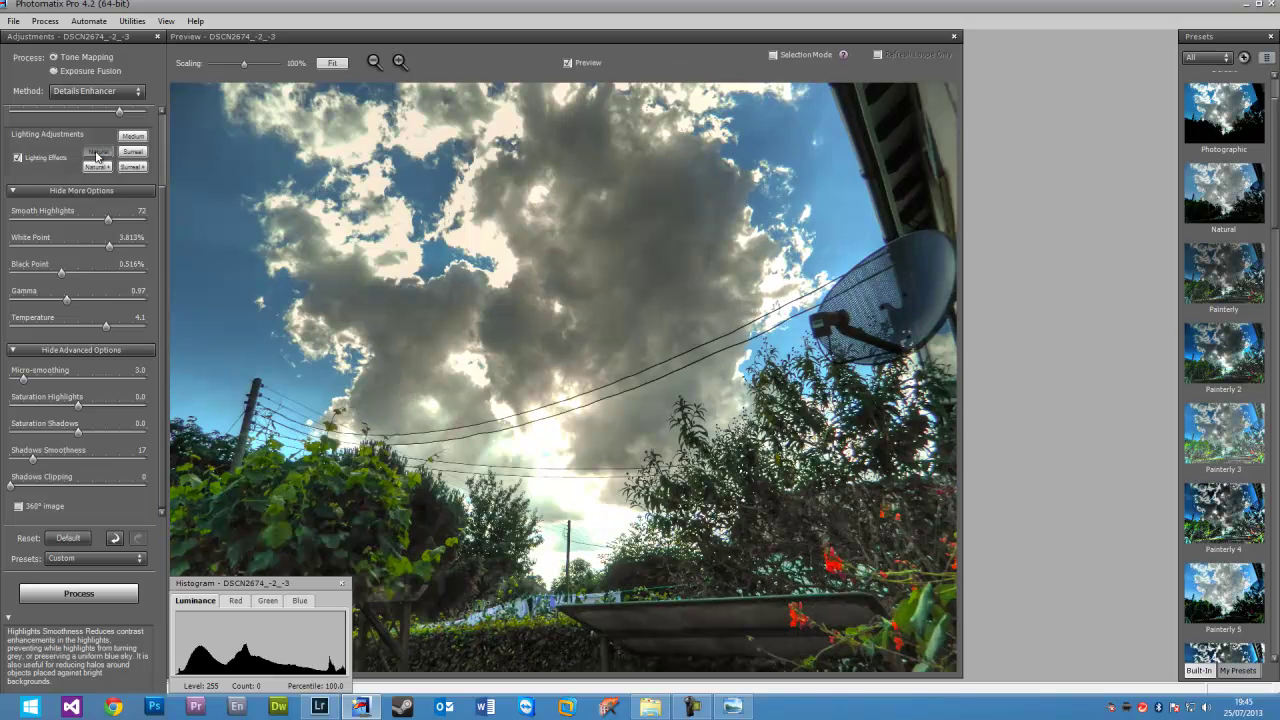
click(131, 151)
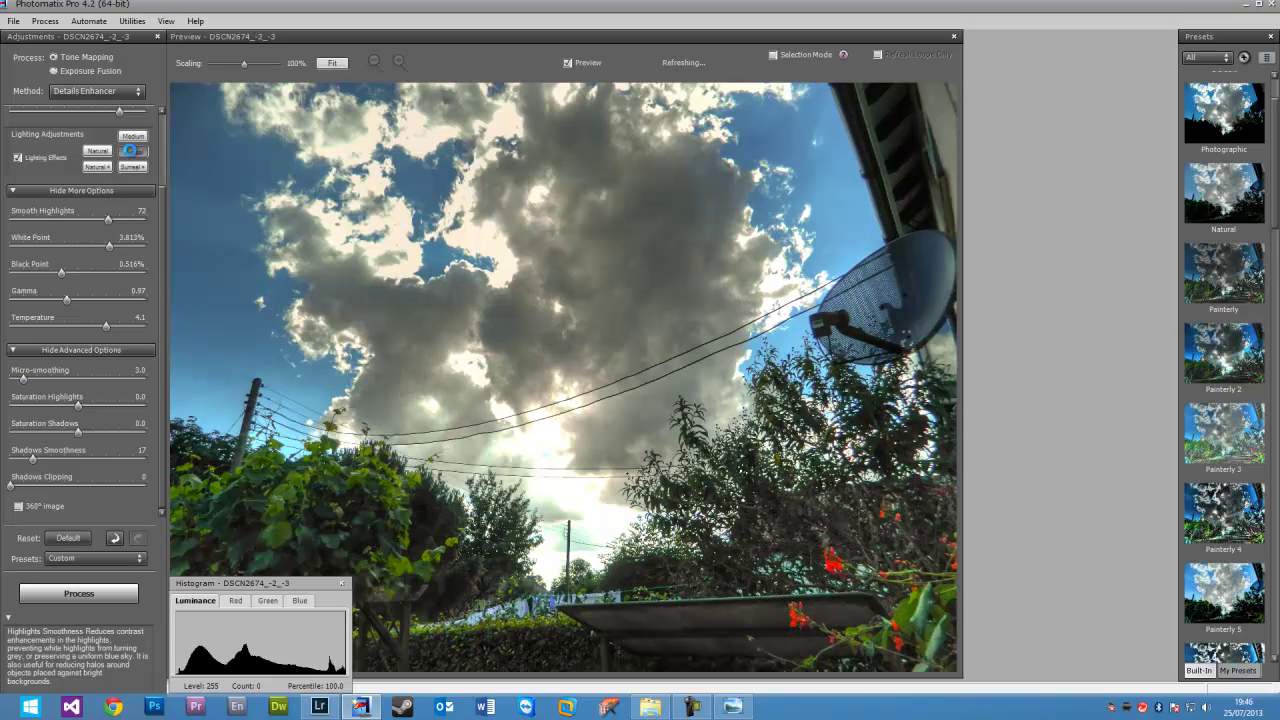
click(134, 143)
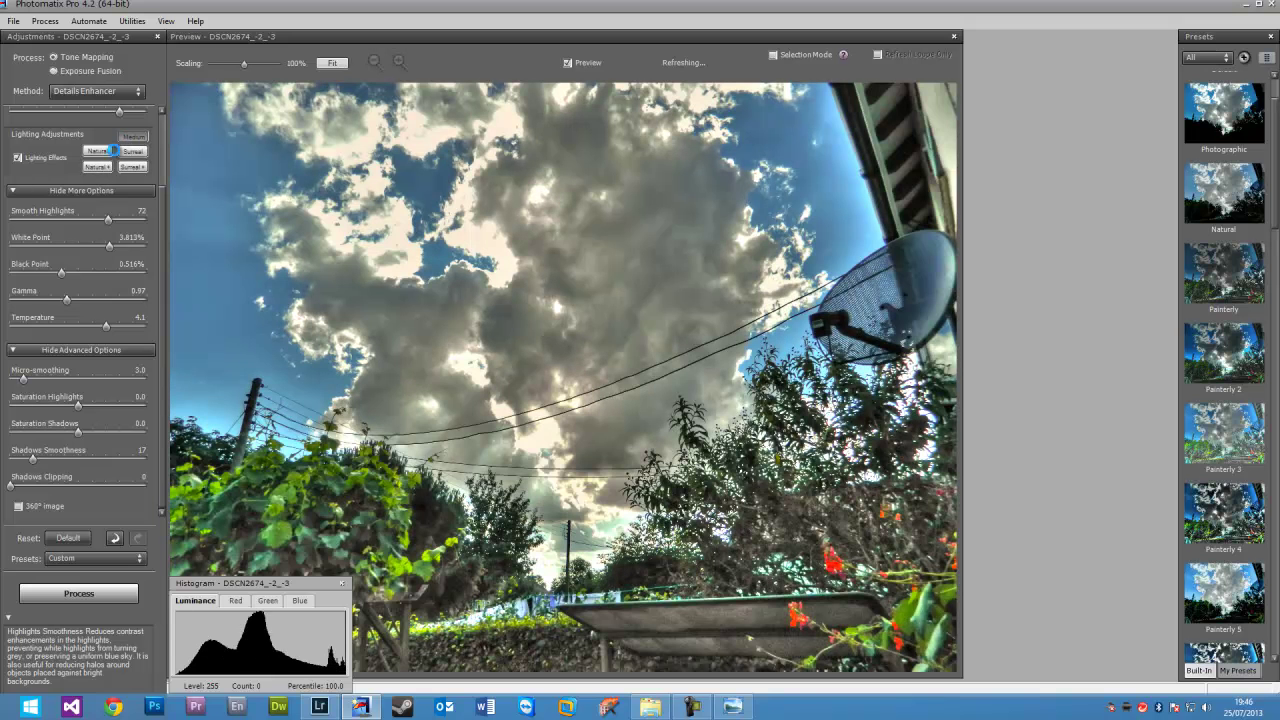
click(100, 153)
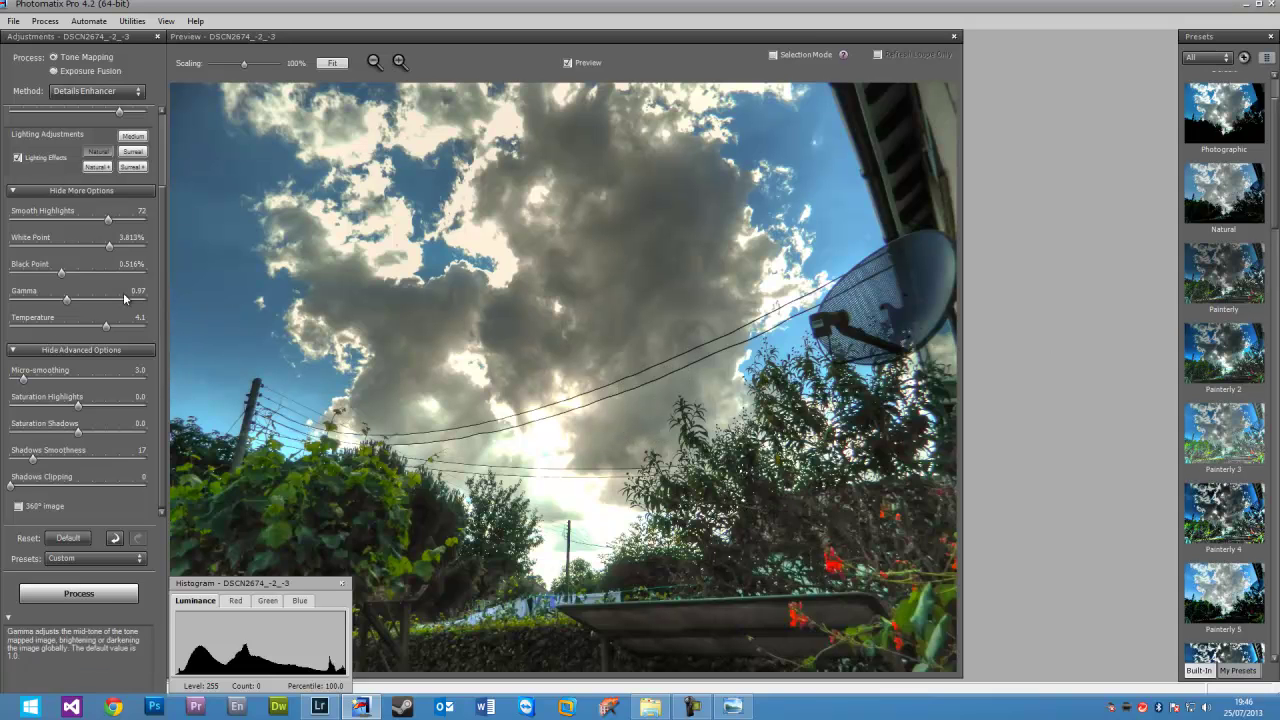
scroll(124, 299, up, 3)
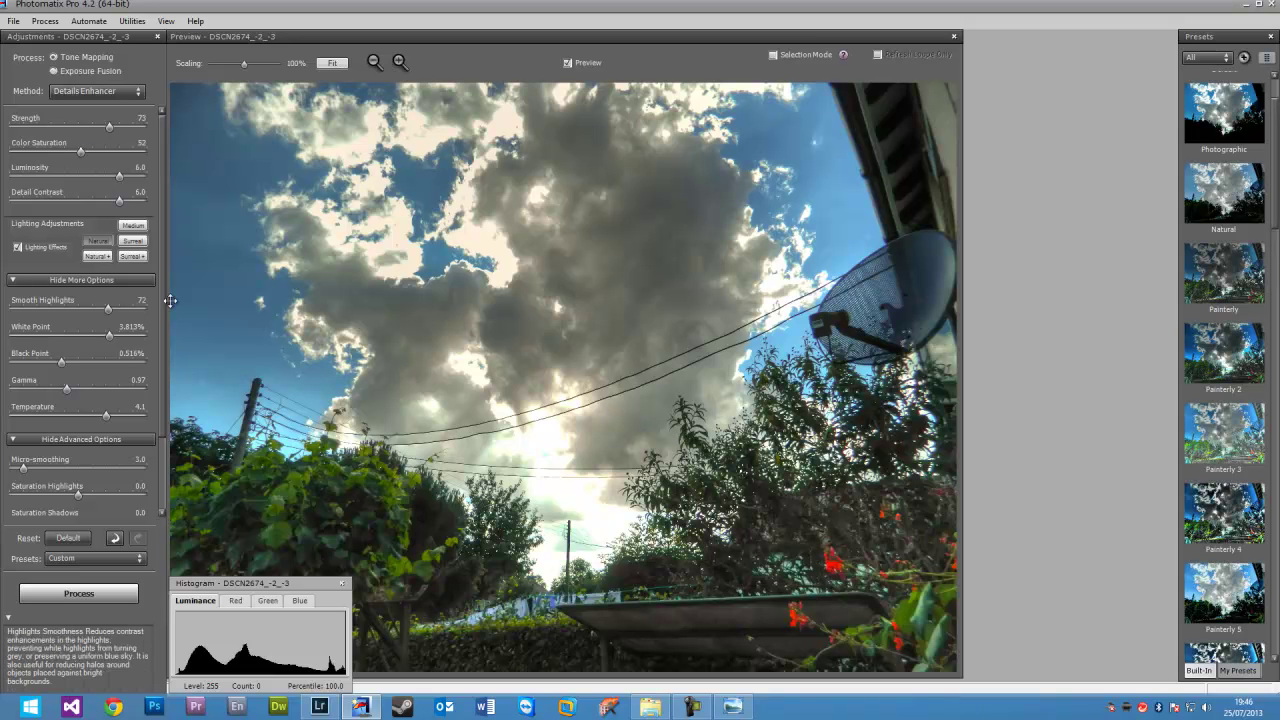
Step: Process the tone mapping at full size, skipping the finishing touches
click(13, 21)
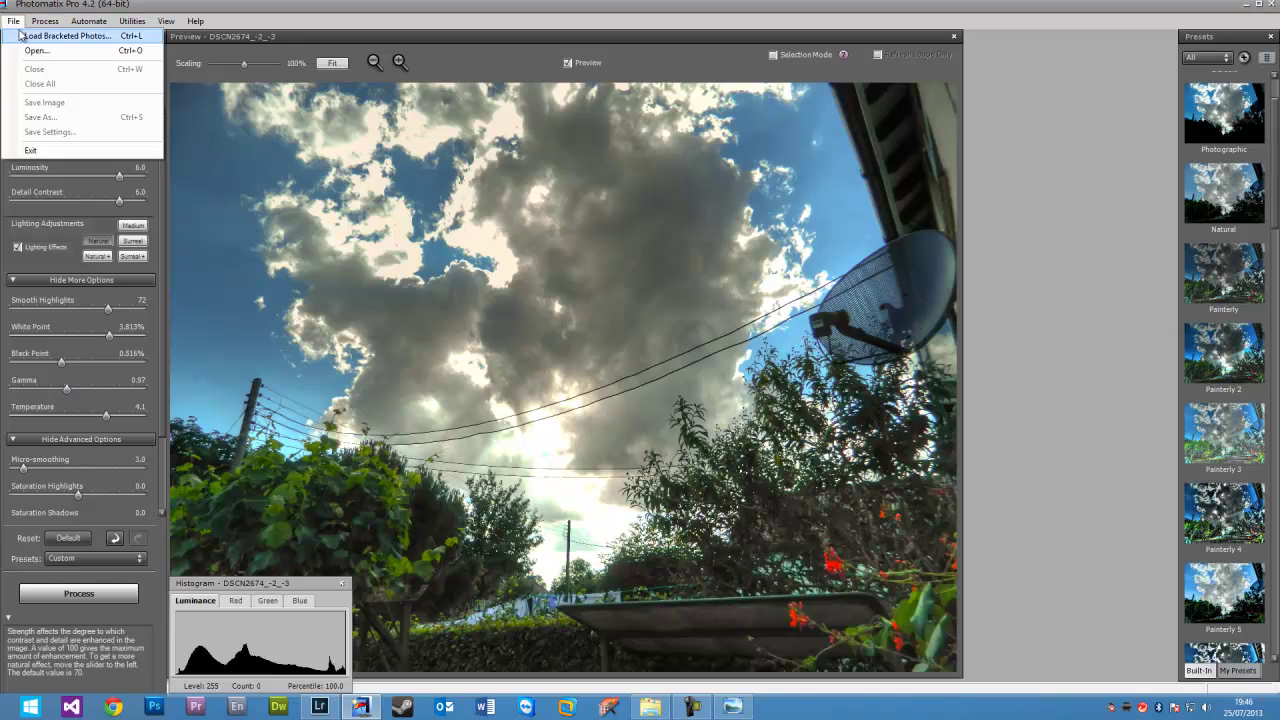
click(236, 156)
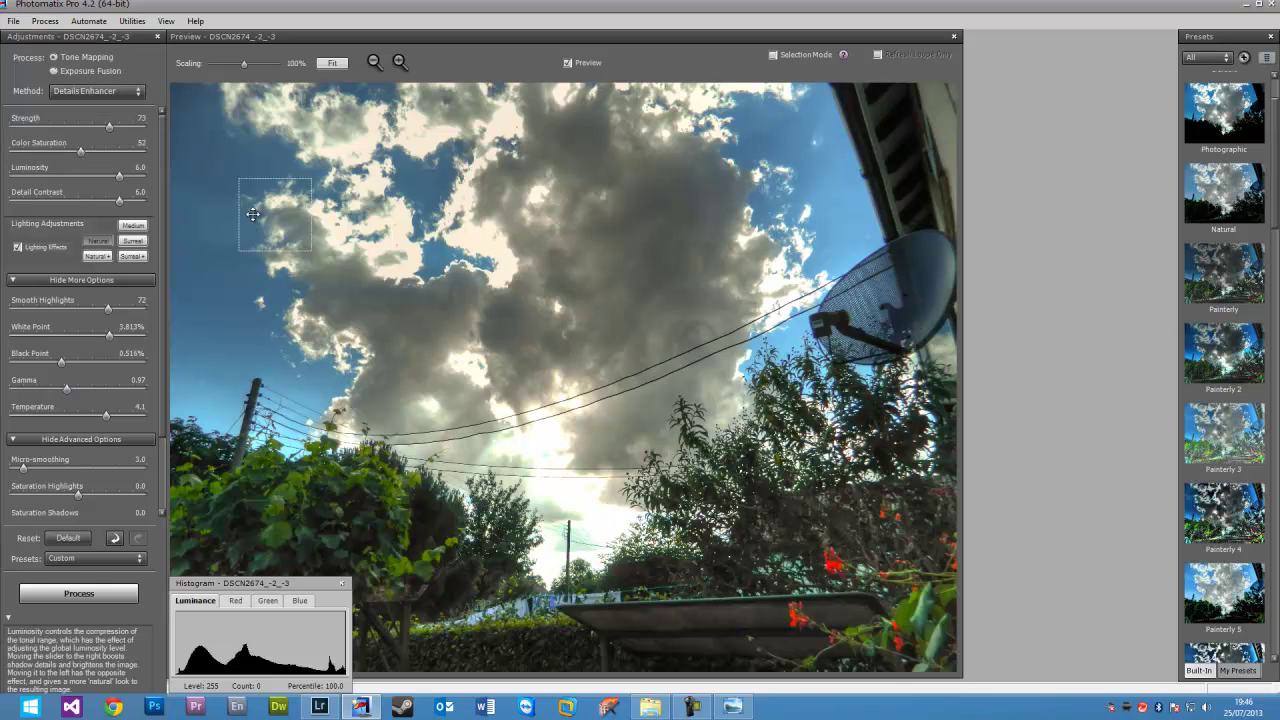
click(106, 596)
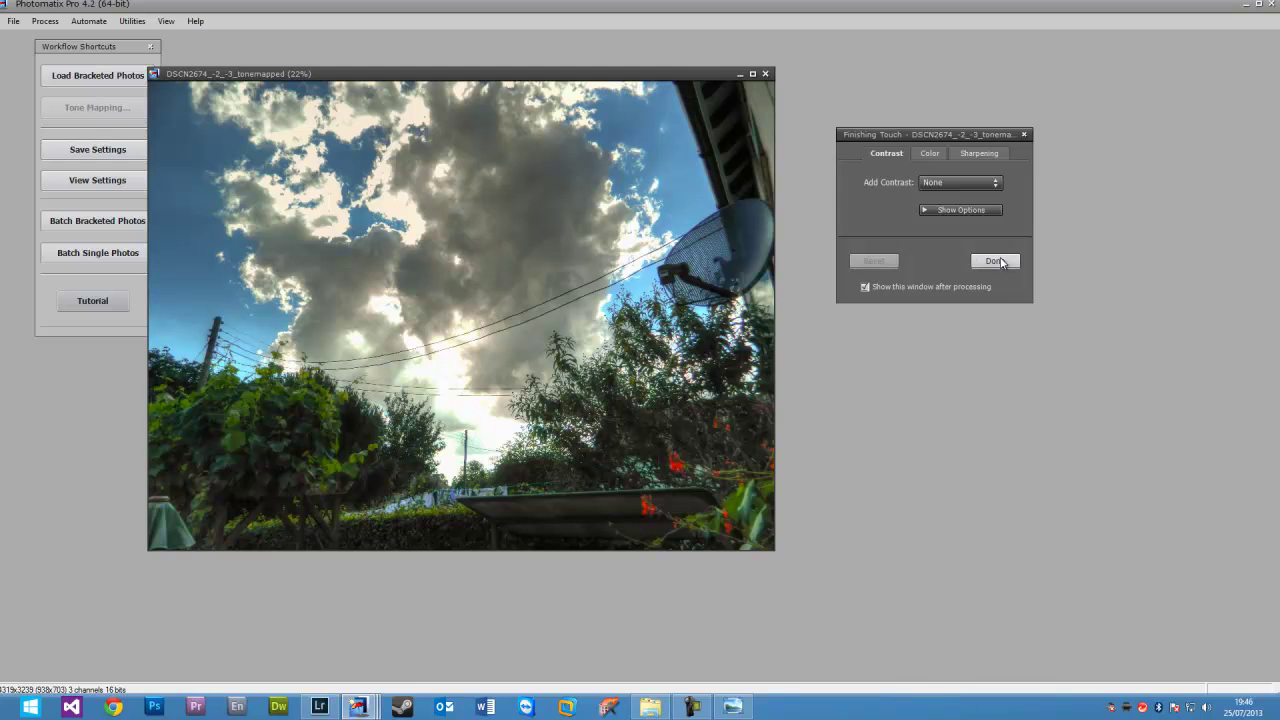
click(995, 262)
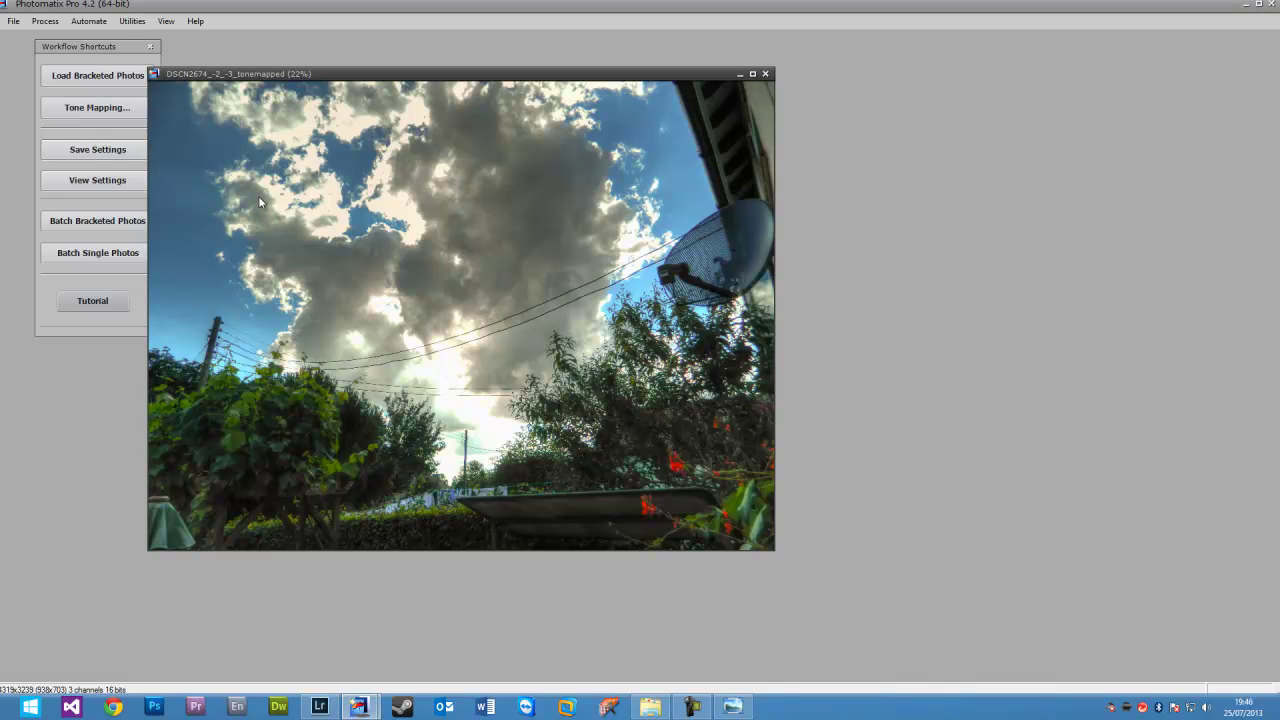
Step: Save the result as the TIFF DSCN2674_-2_-3_tonemapped.tif
click(13, 21)
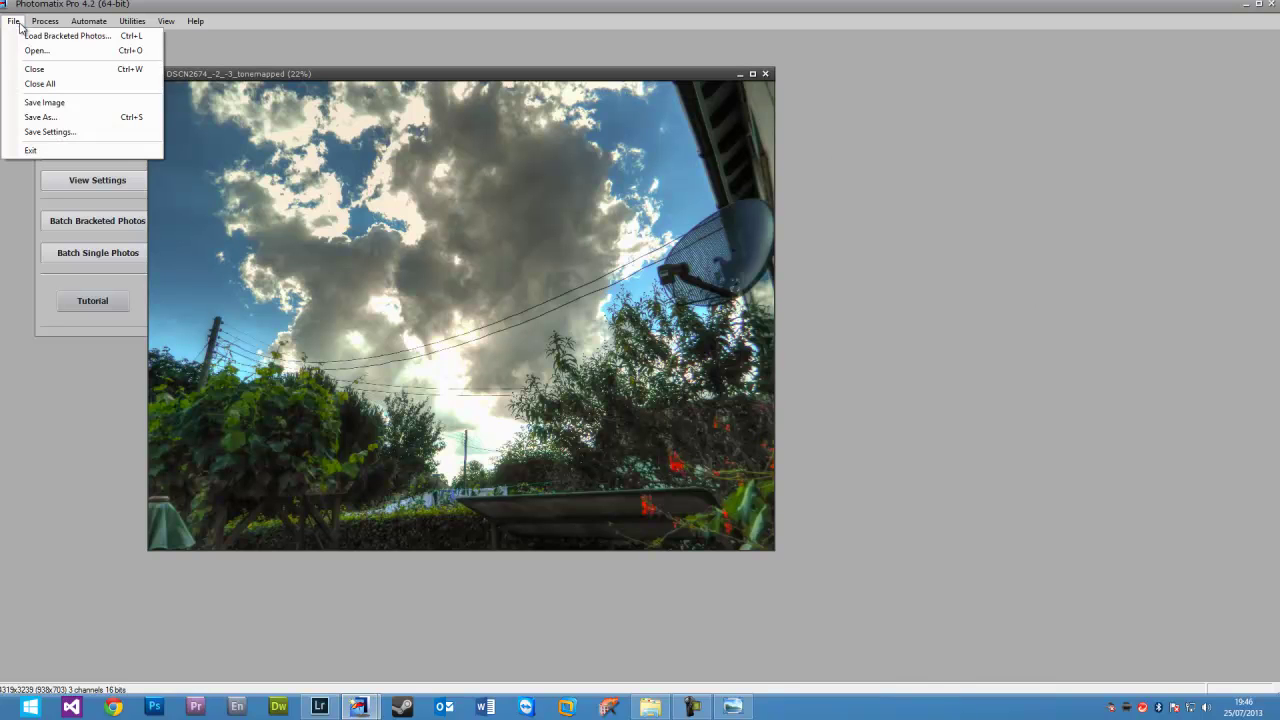
click(42, 118)
click(345, 278)
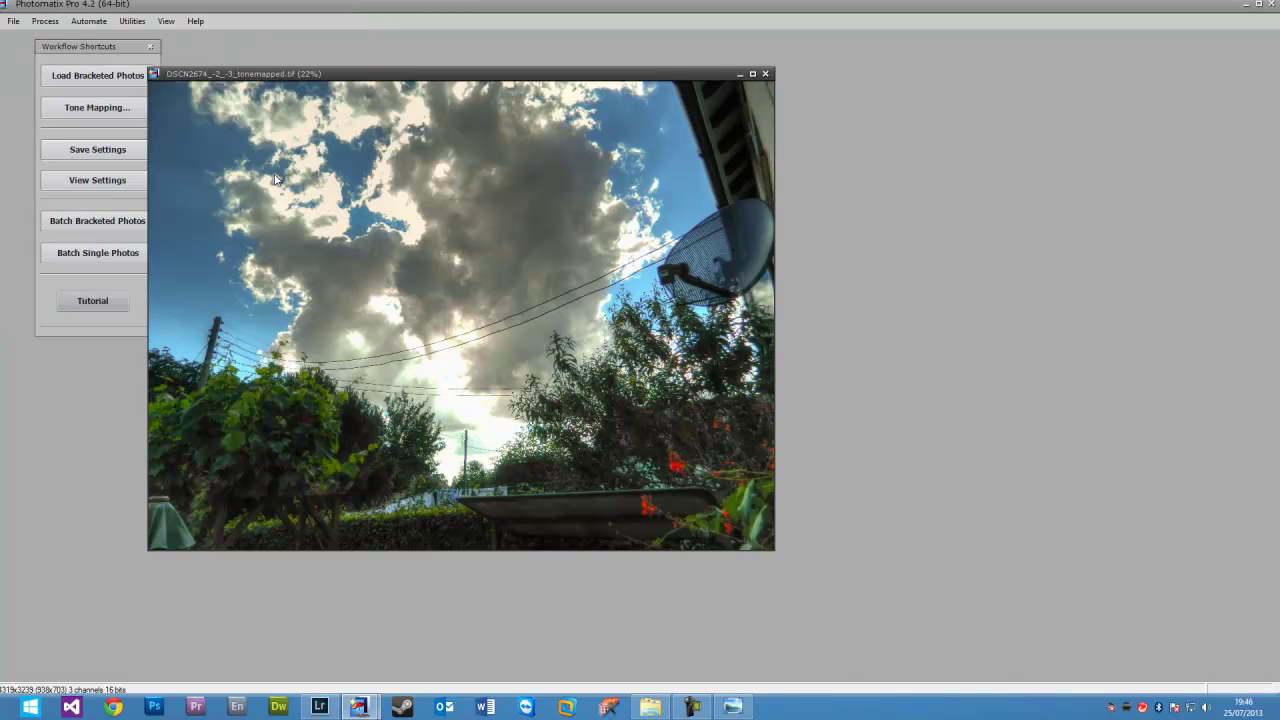
Step: Dock the original on the right half beside the tone-mapped image top-left, then return to Lightroom
drag(470, 76, 378, 53)
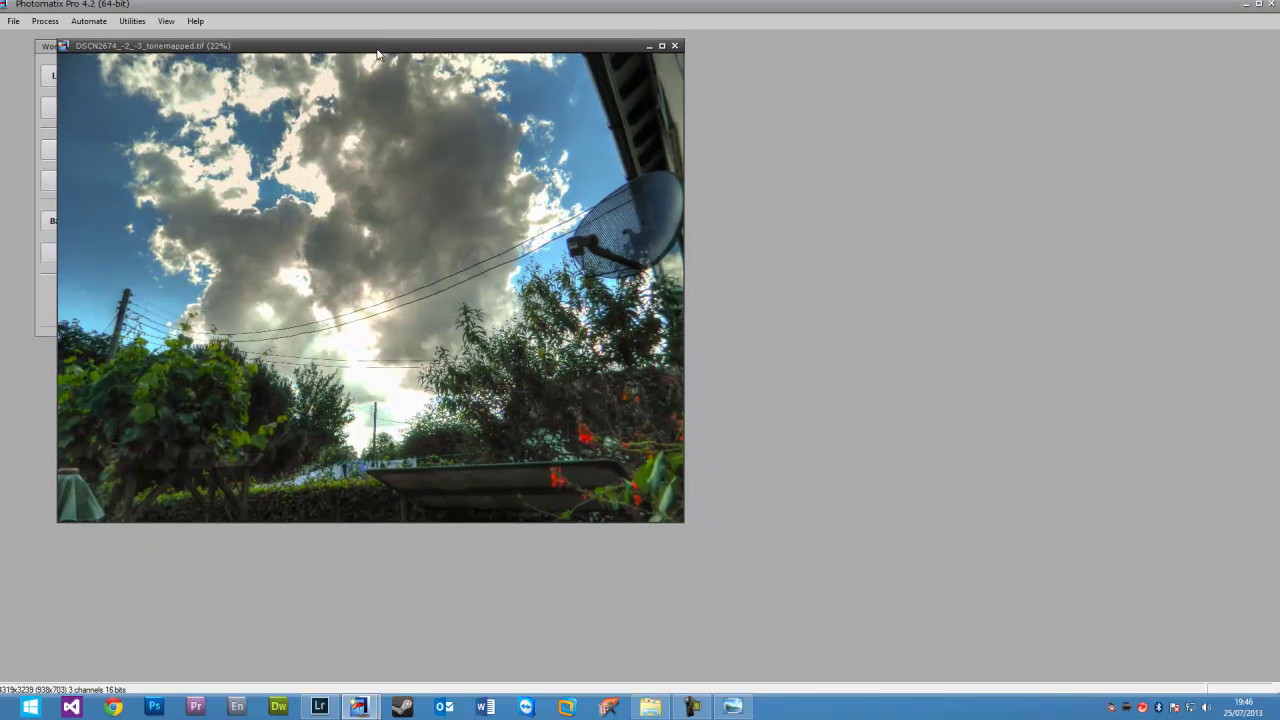
click(733, 706)
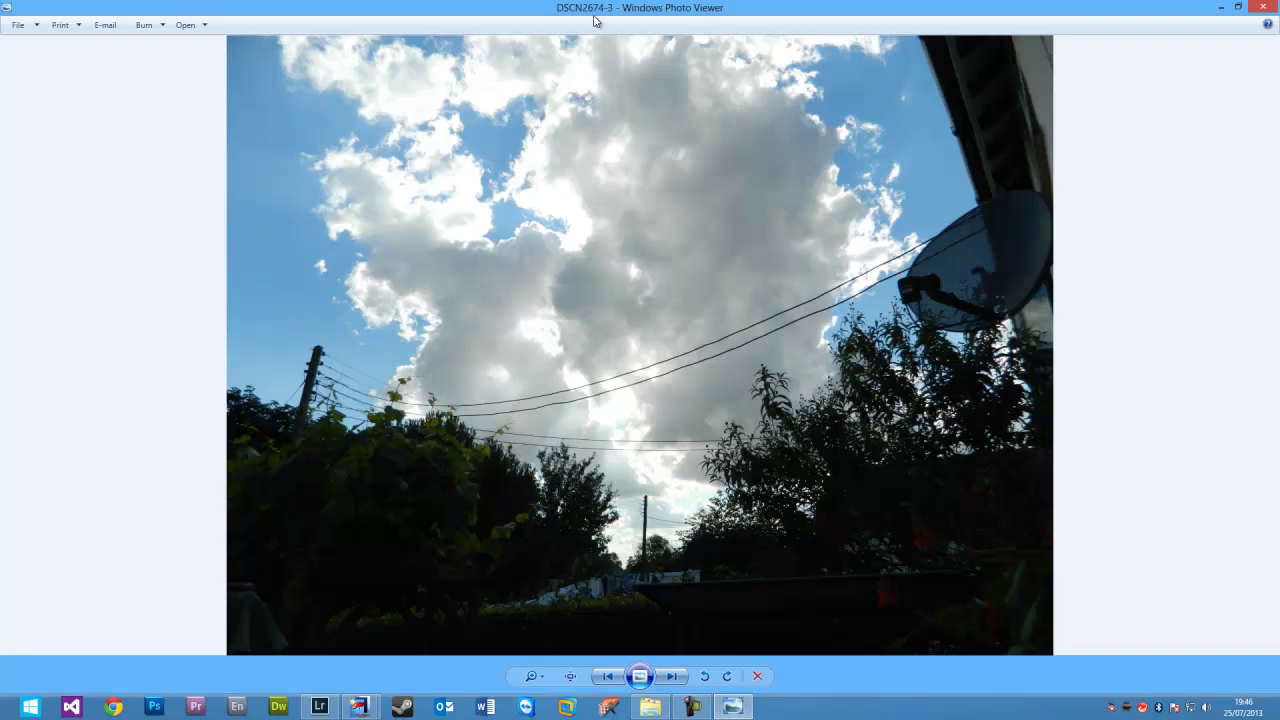
drag(597, 18, 1278, 148)
drag(493, 46, 436, 55)
click(735, 706)
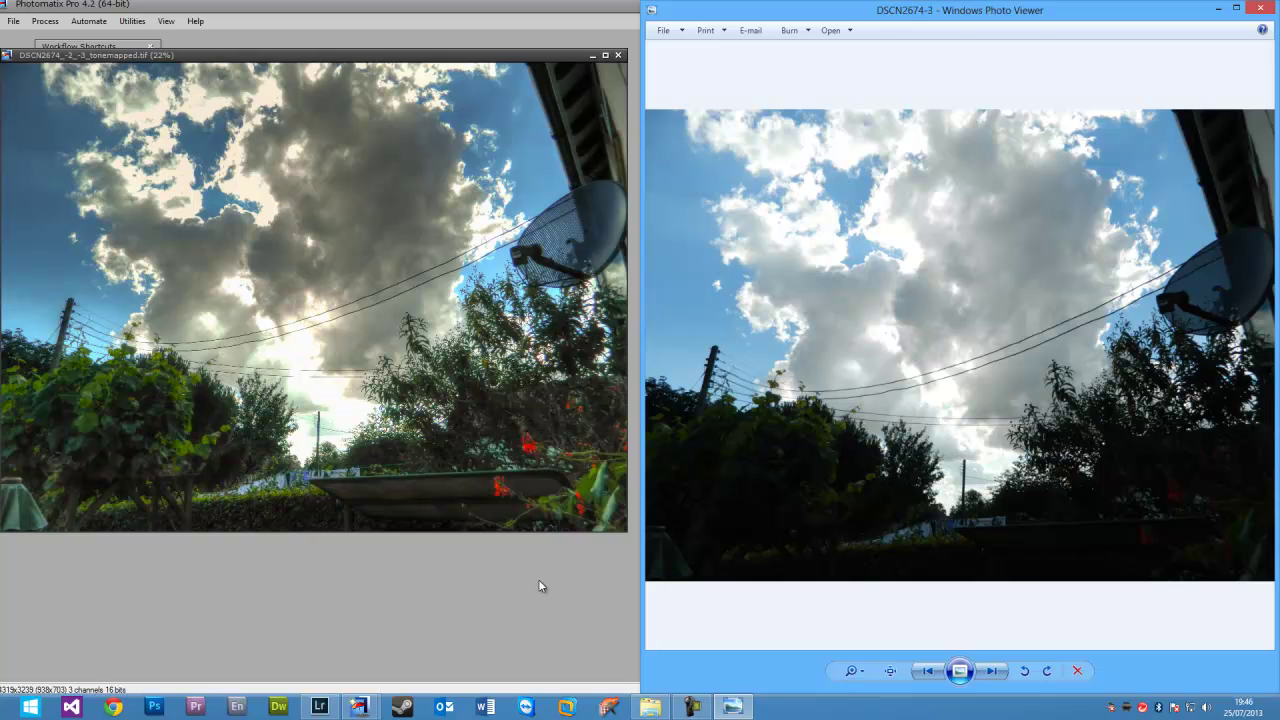
click(316, 705)
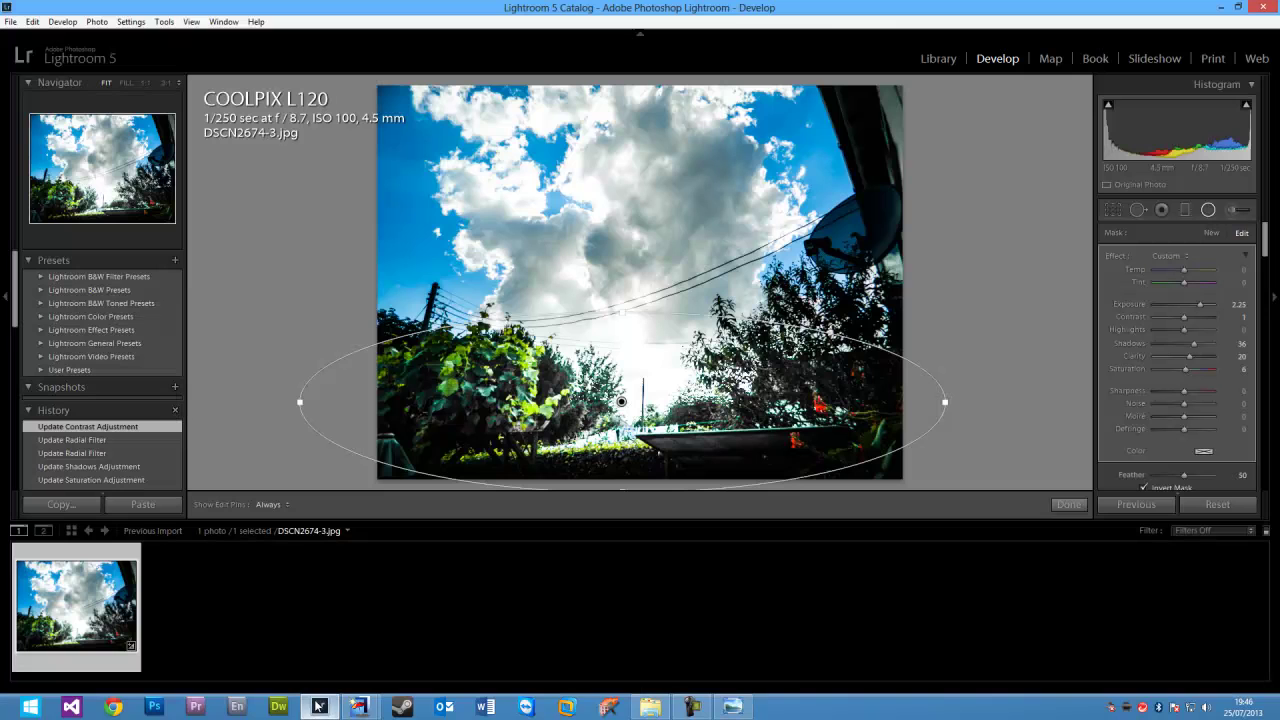
Step: Import DSCN2674_-2_-3_tonemapped.tif from the Desktop in the Library and open it in Loupe view
click(937, 58)
click(61, 505)
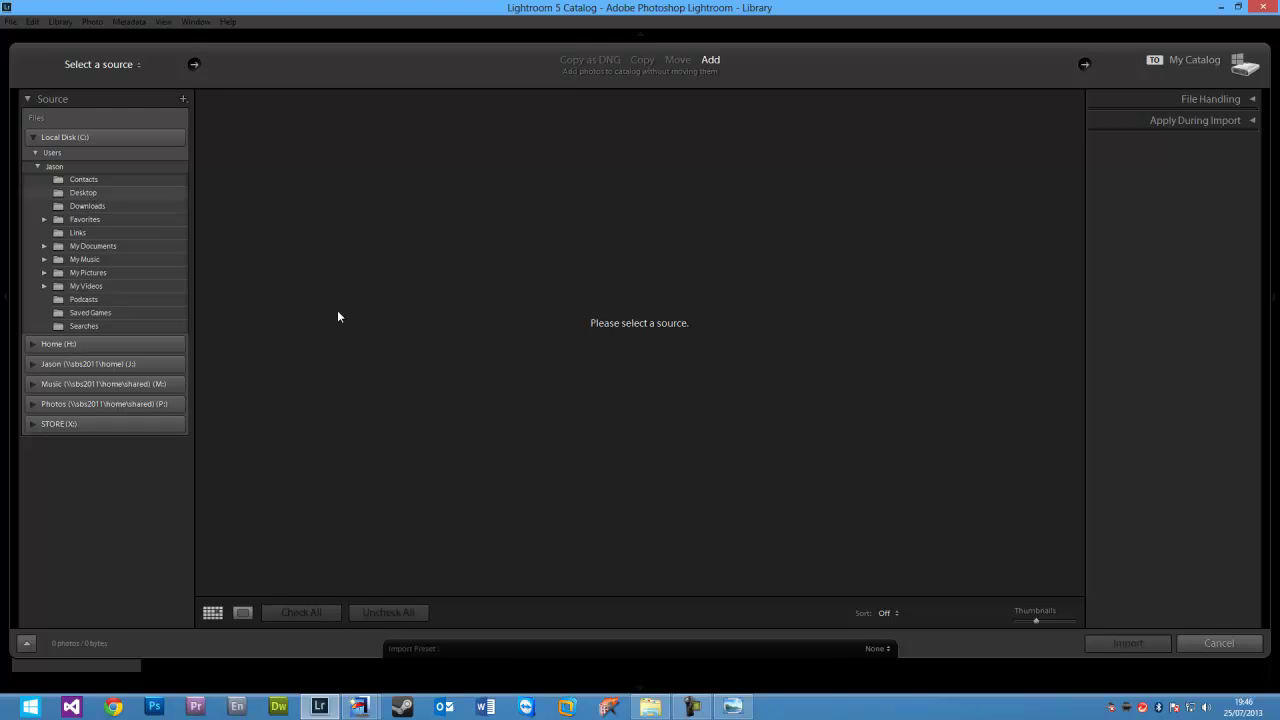
click(82, 194)
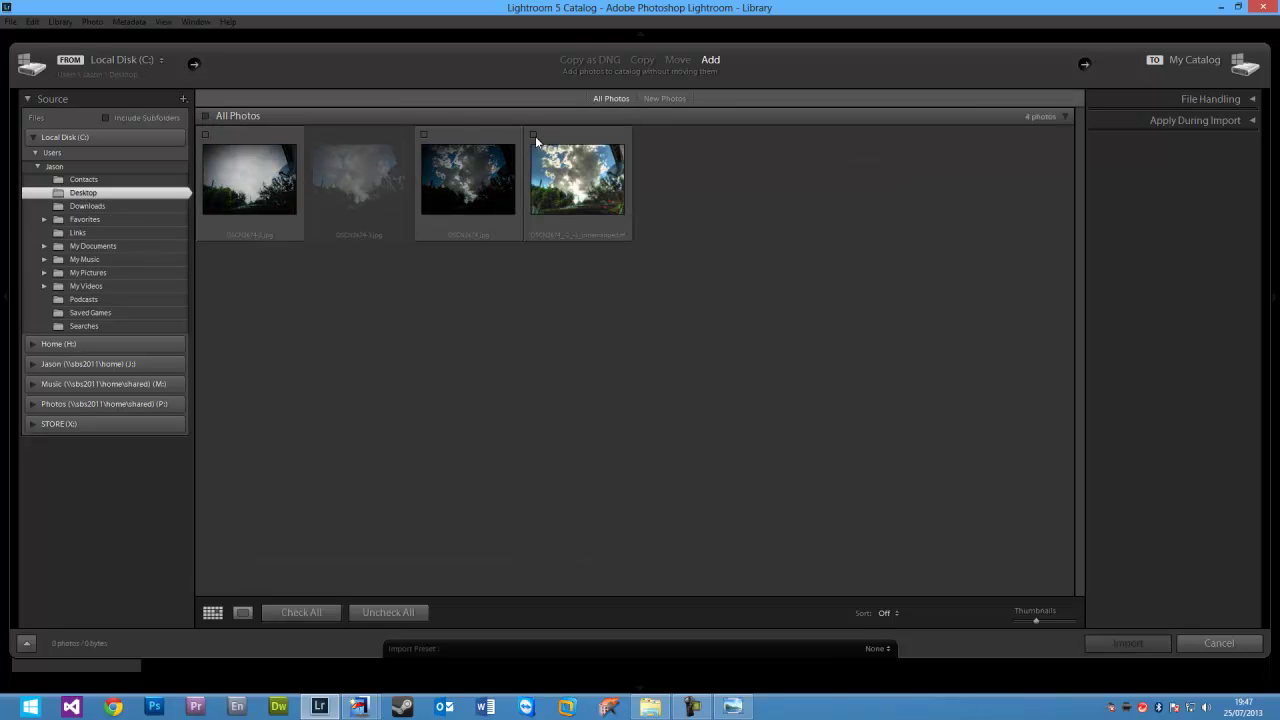
click(1124, 644)
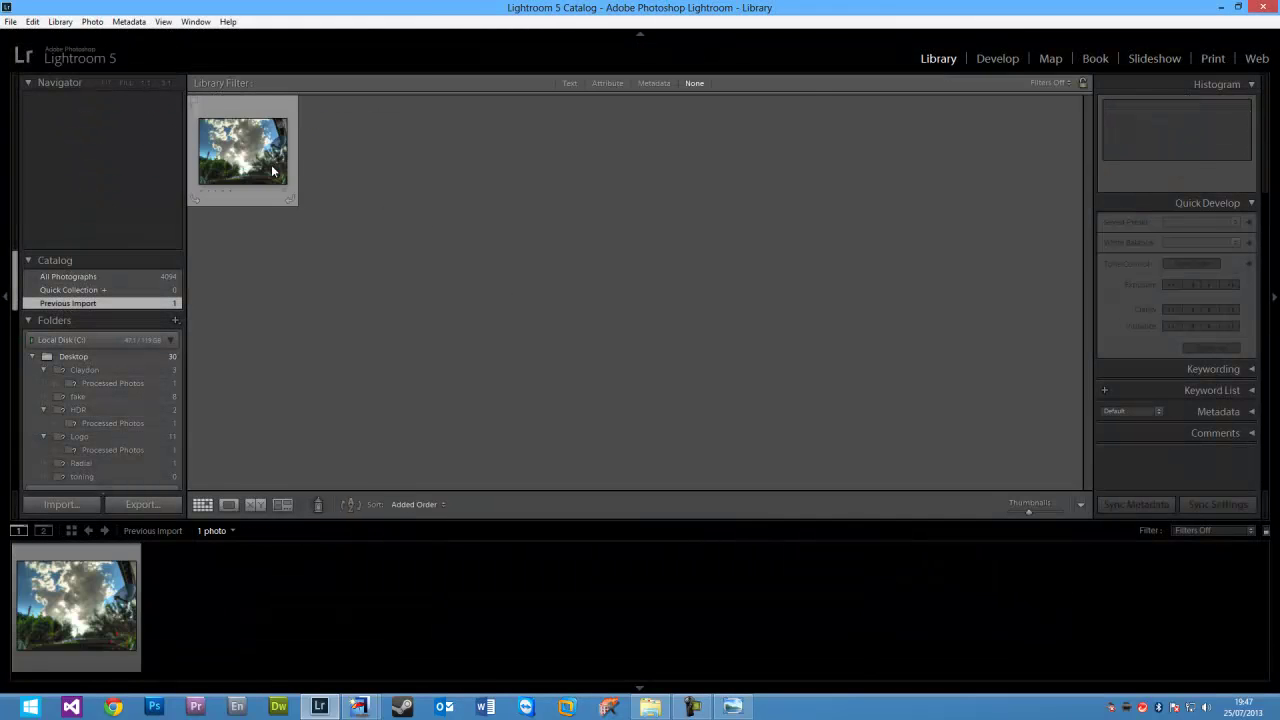
double_click(249, 170)
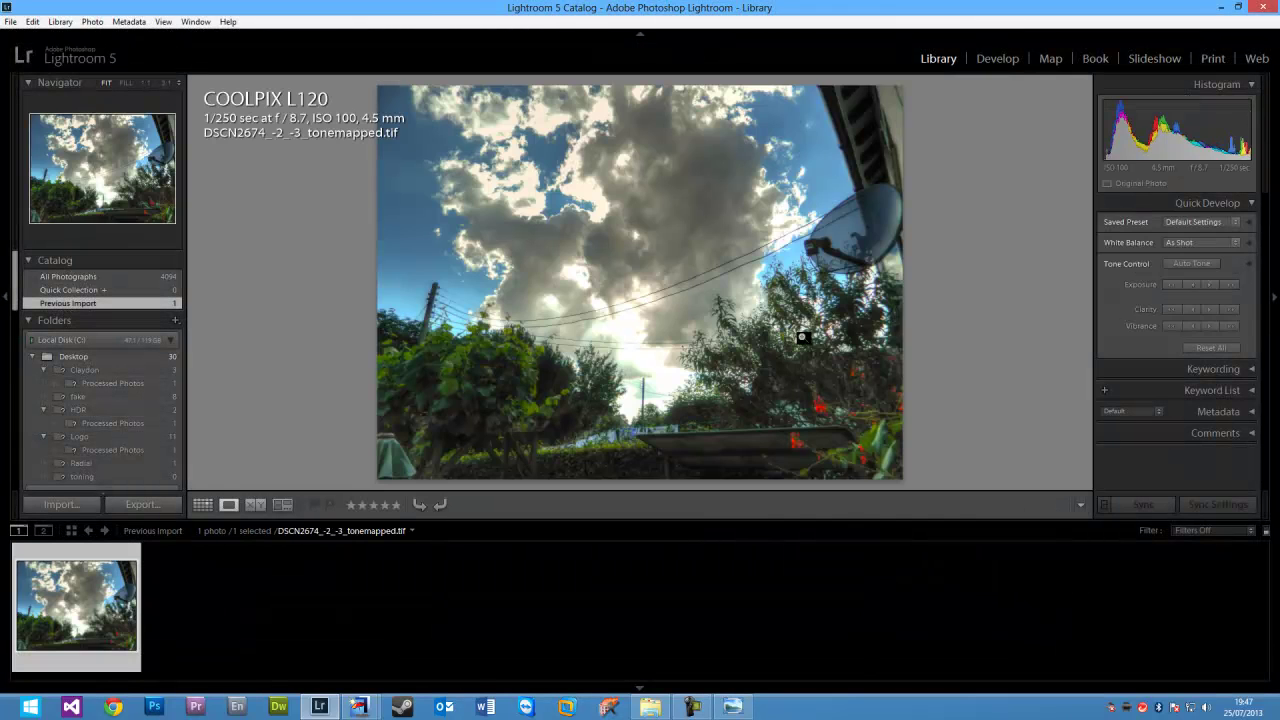
Step: In Develop, raise contrast to +57, pull highlights to -19, and add clarity and vibrance
click(996, 57)
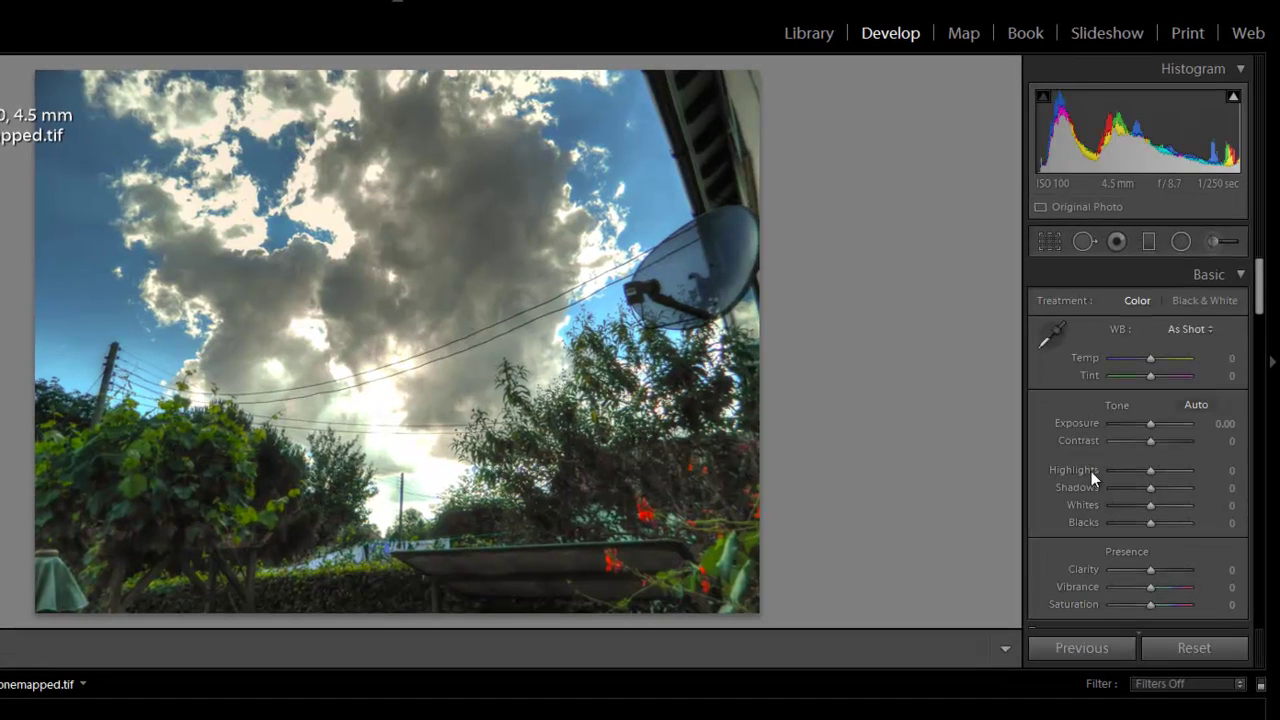
drag(1150, 440, 1149, 480)
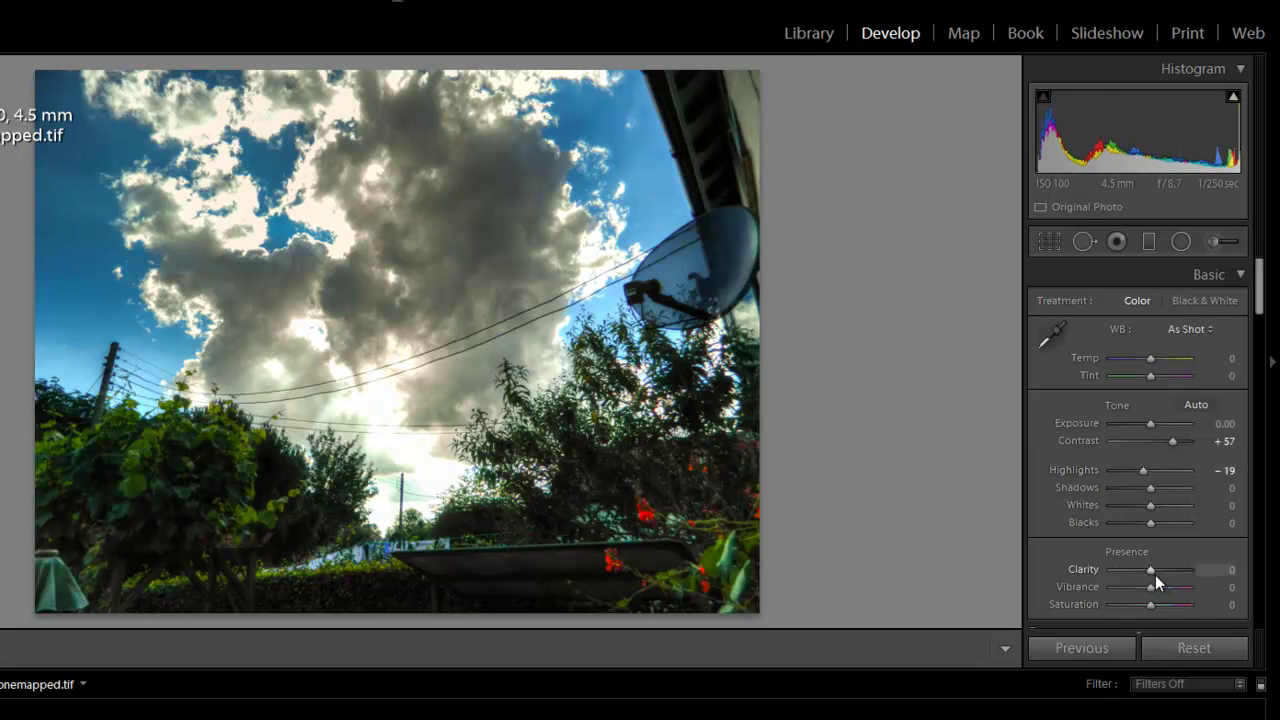
mouse_move(1155, 575)
mouse_down()
mouse_move(1164, 591)
mouse_move(1151, 591)
mouse_move(1159, 570)
mouse_up()
drag(1160, 425, 1153, 427)
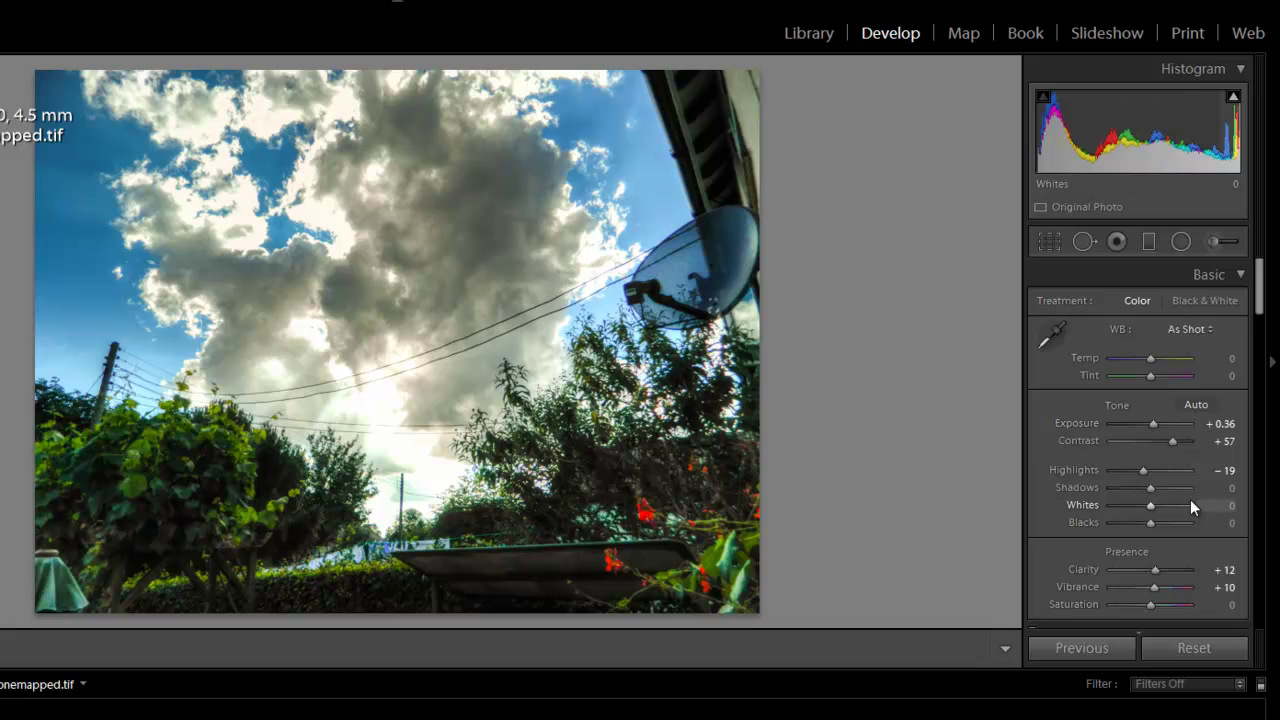
scroll(1190, 499, down, 5)
drag(1156, 444, 1154, 496)
Step: Add a colour tint to the highlights and a -14 edge vignette
scroll(1198, 537, down, 3)
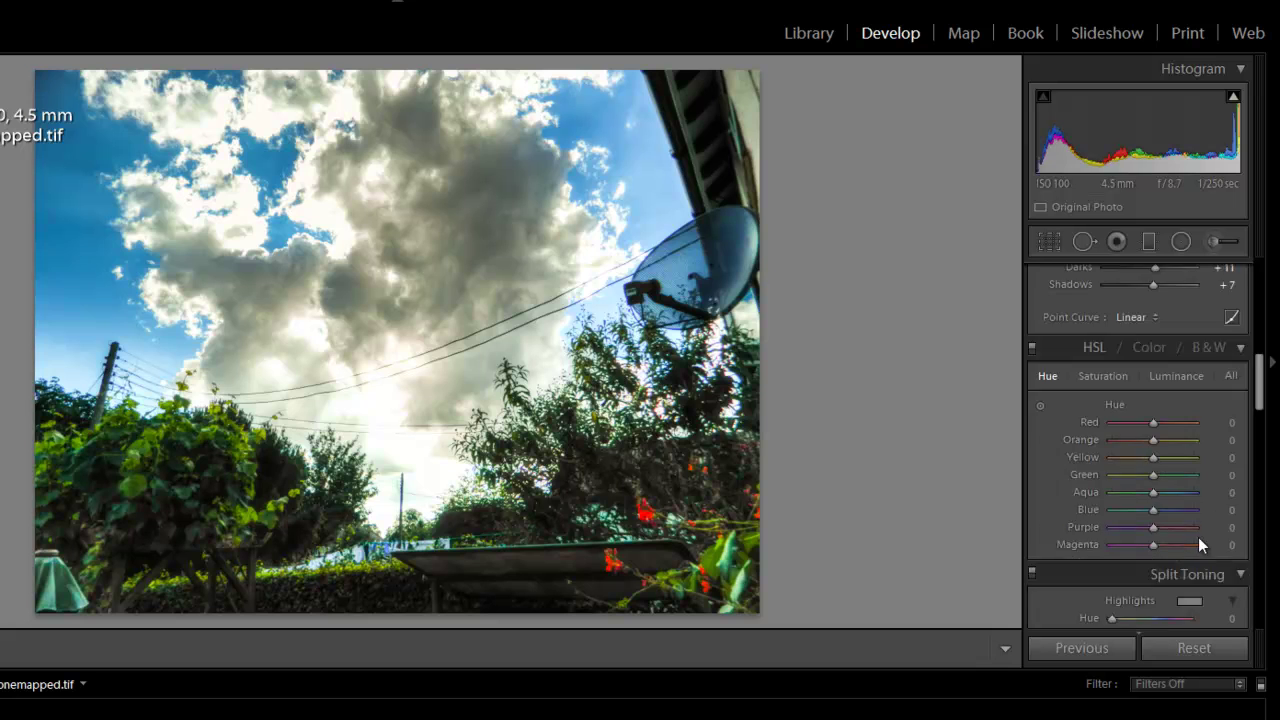
scroll(1198, 537, down, 3)
drag(1187, 394, 814, 502)
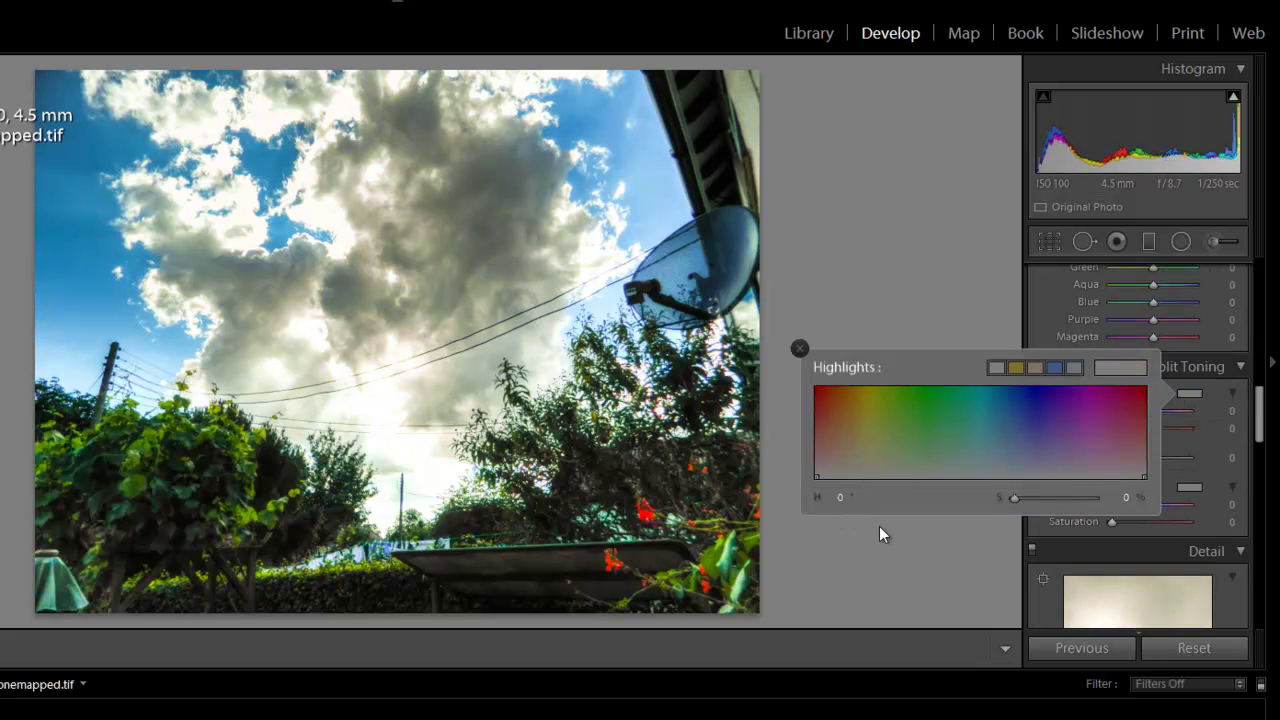
scroll(1180, 490, down, 10)
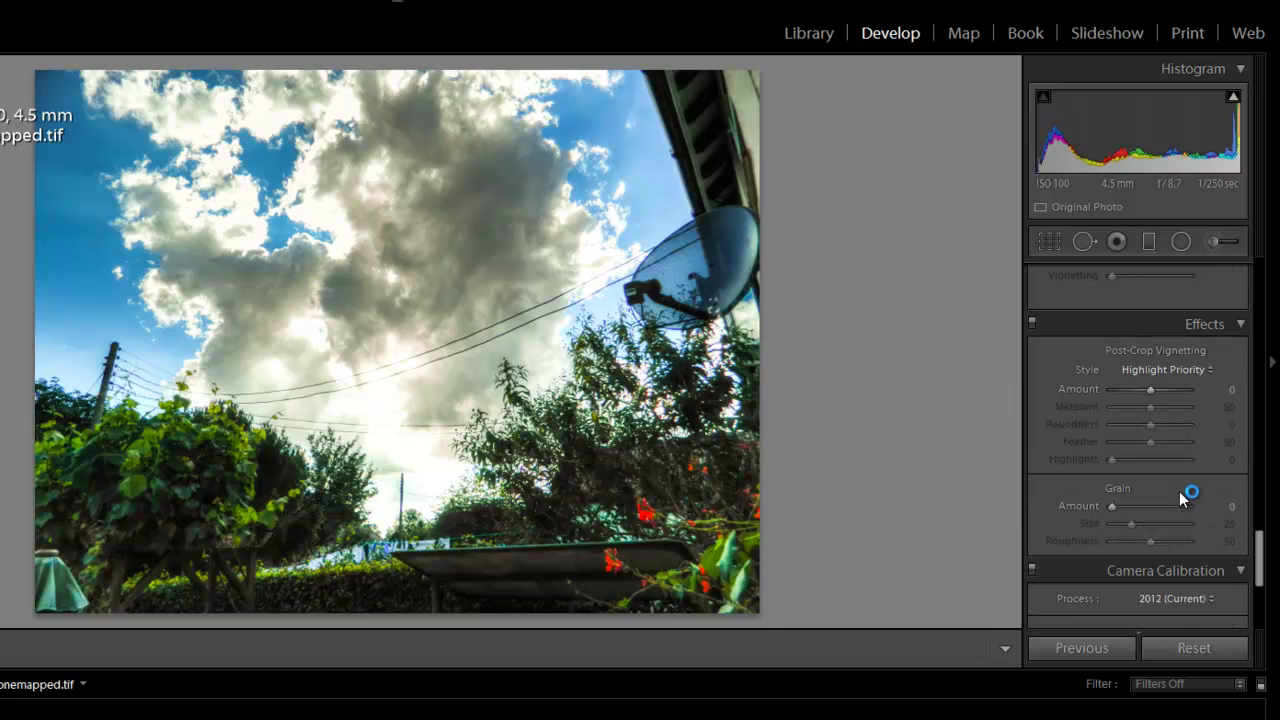
drag(1150, 388, 1146, 389)
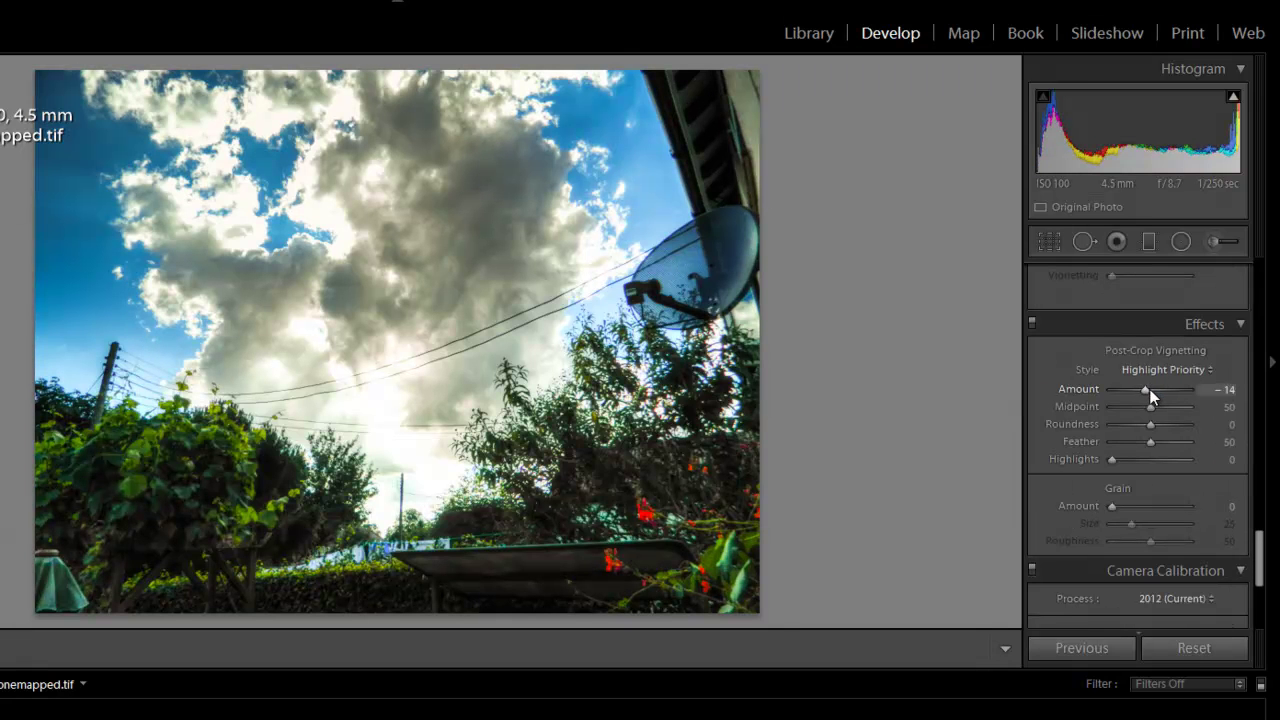
scroll(1201, 459, up, 15)
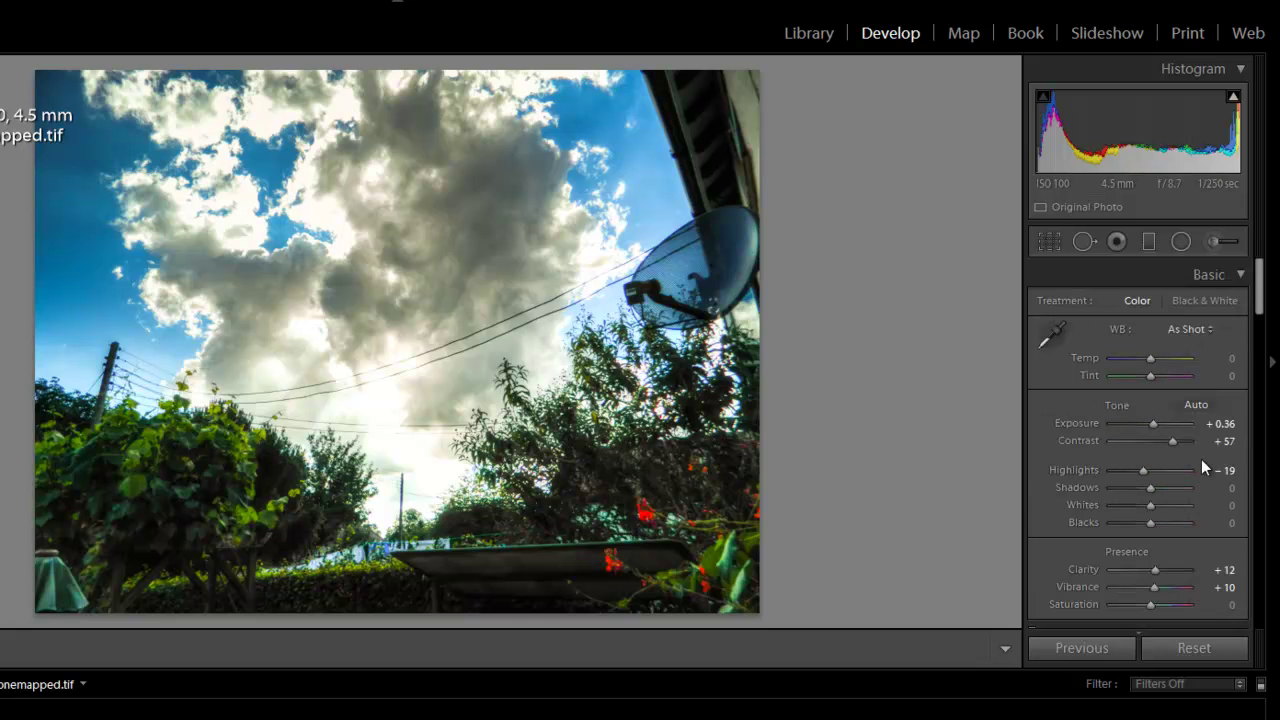
Step: Set the exposure precisely to +0.56
click(1220, 424)
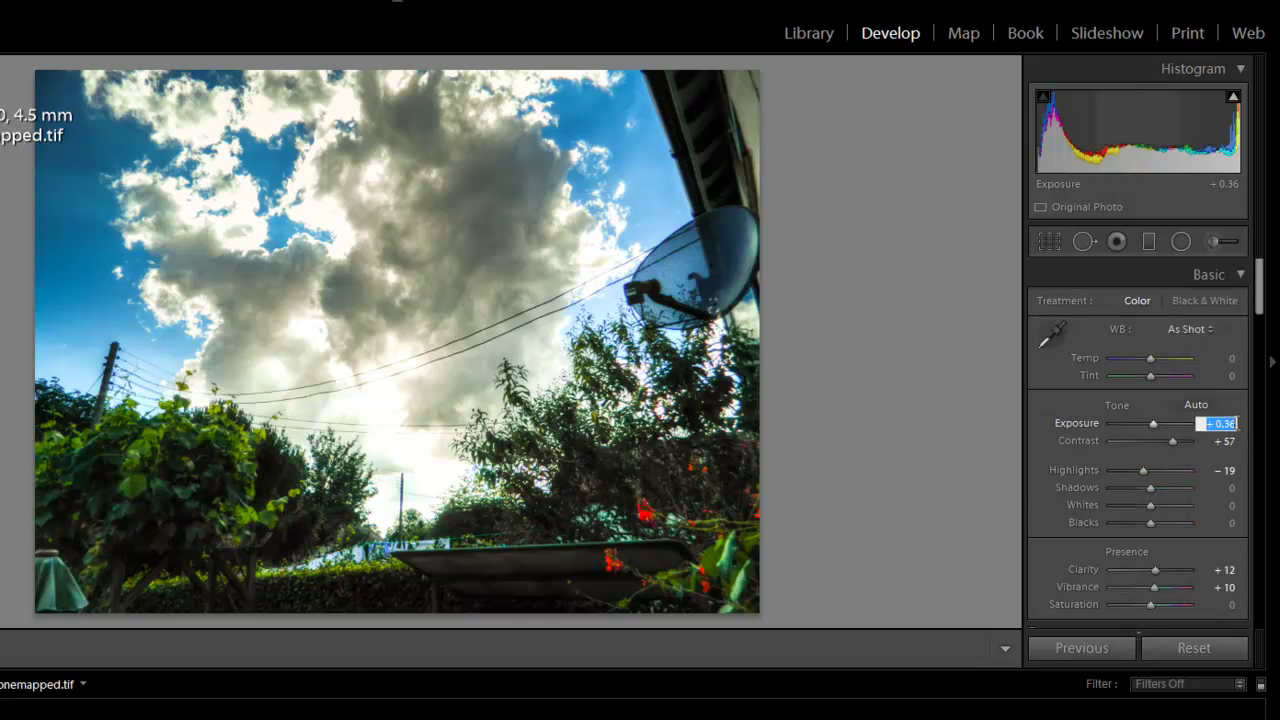
click(1236, 424)
key(BackSpace)
key(BackSpace)
key(BackSpace)
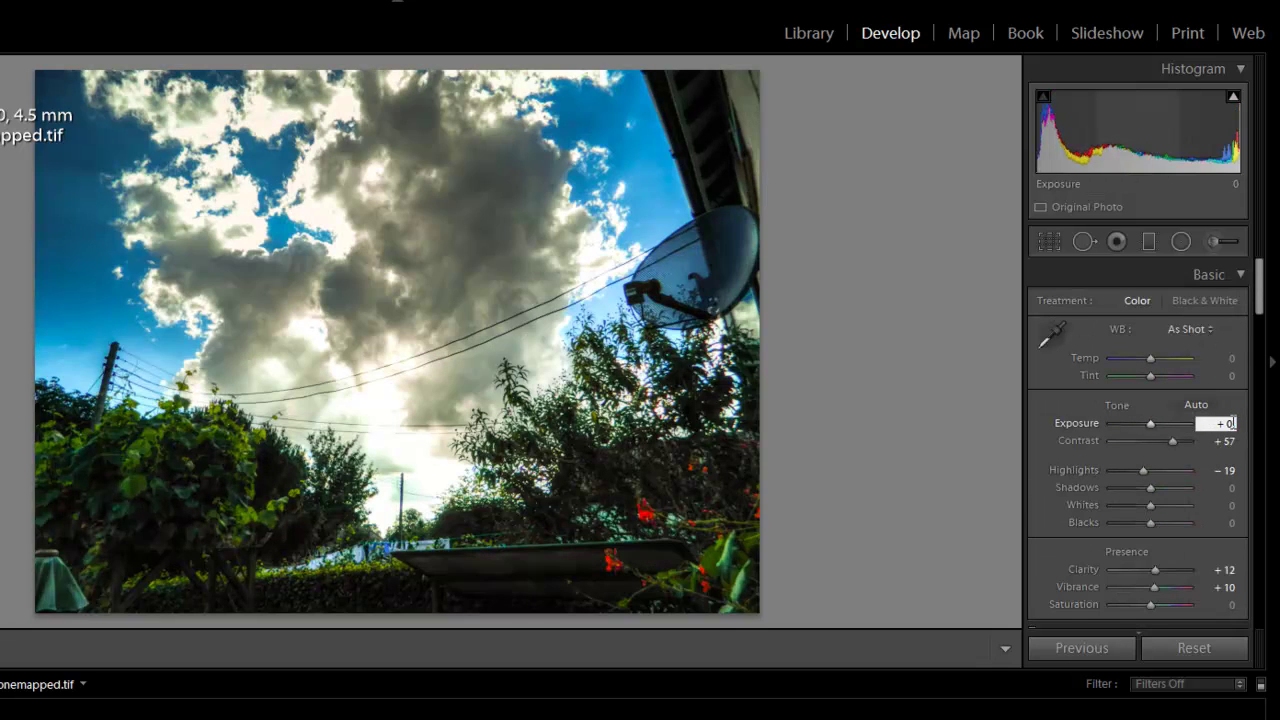
text(.56)
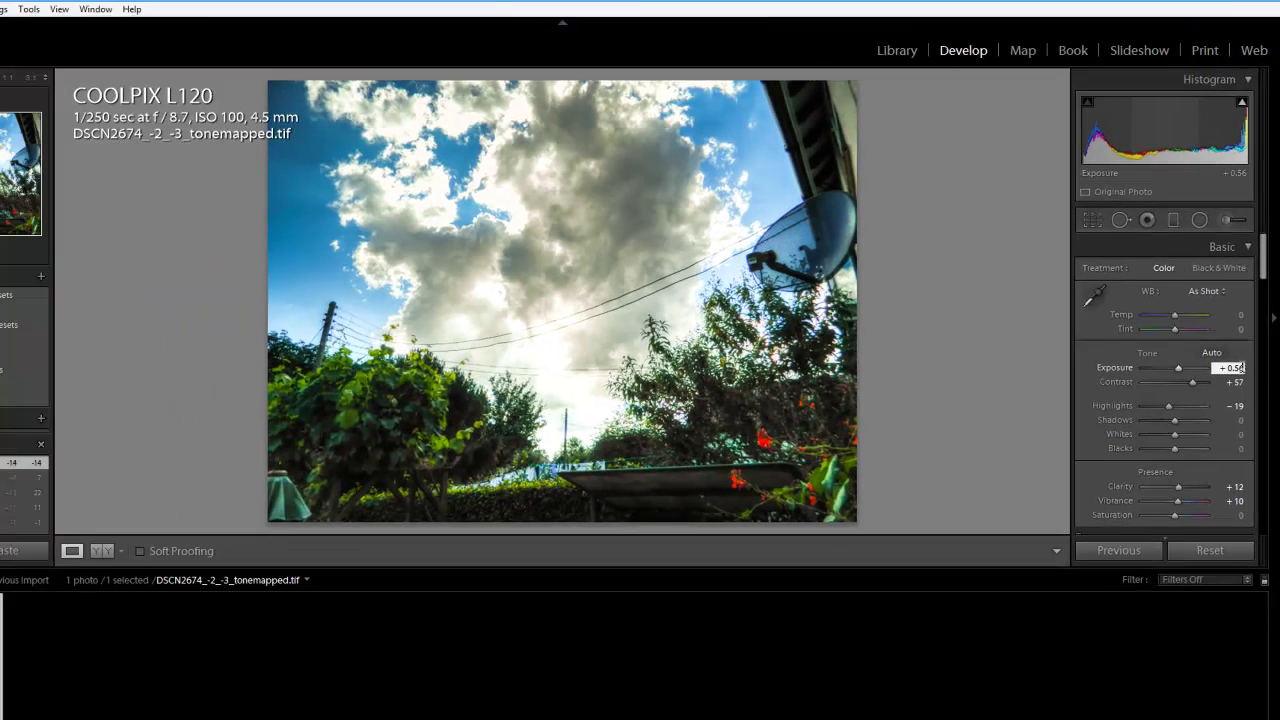
key(Return)
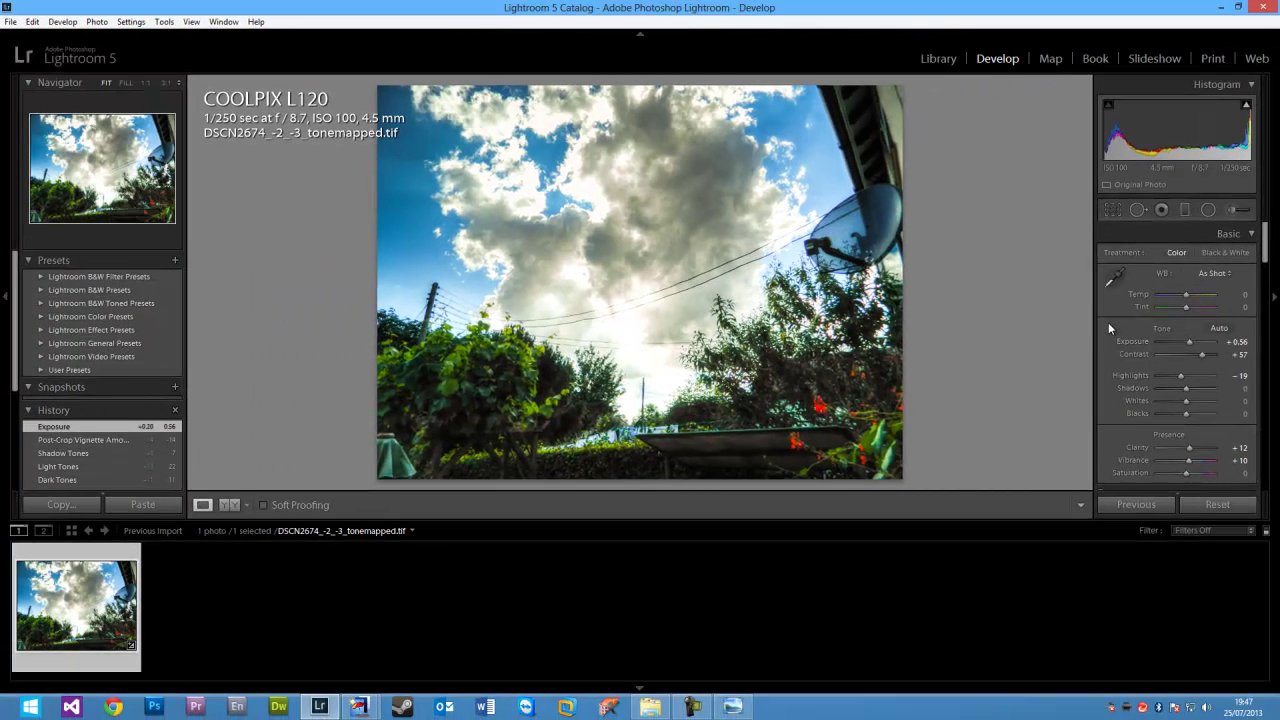
Step: Export the developed photo as DSCN2674_-2_-3_tonemapped.jpg into the Processed Photos subfolder
click(1212, 273)
click(1212, 273)
click(12, 20)
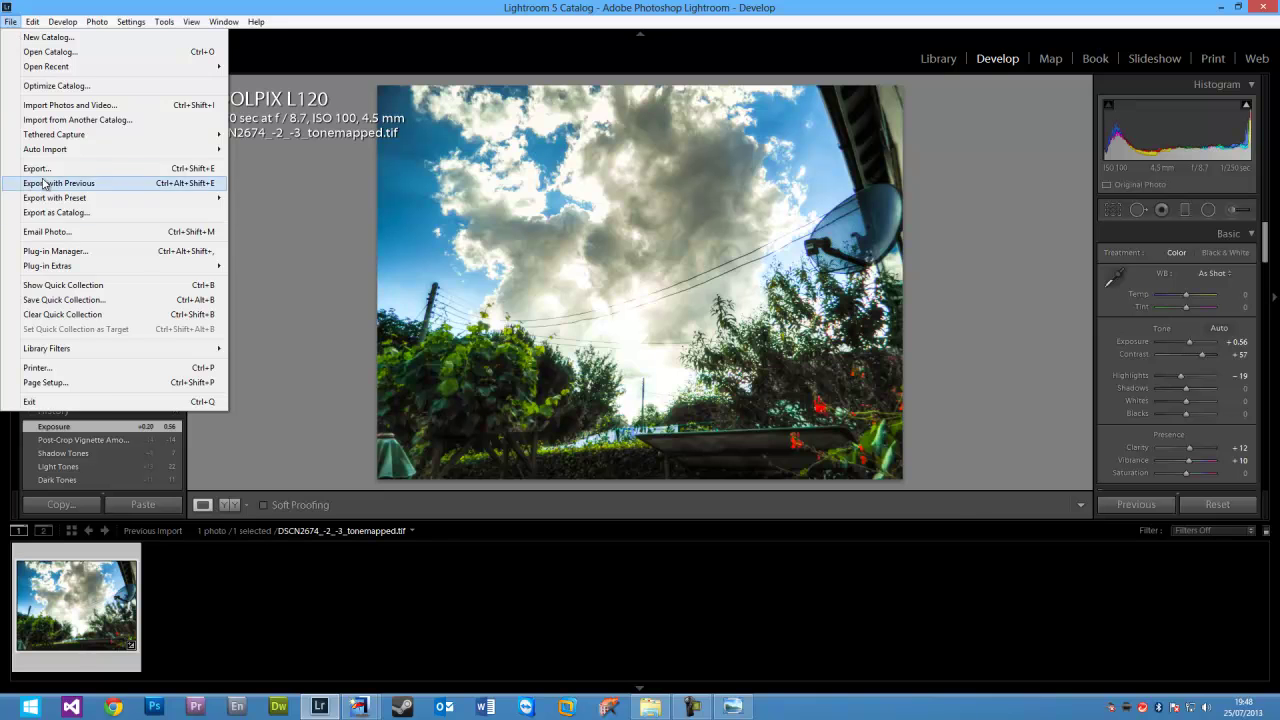
click(35, 167)
click(872, 609)
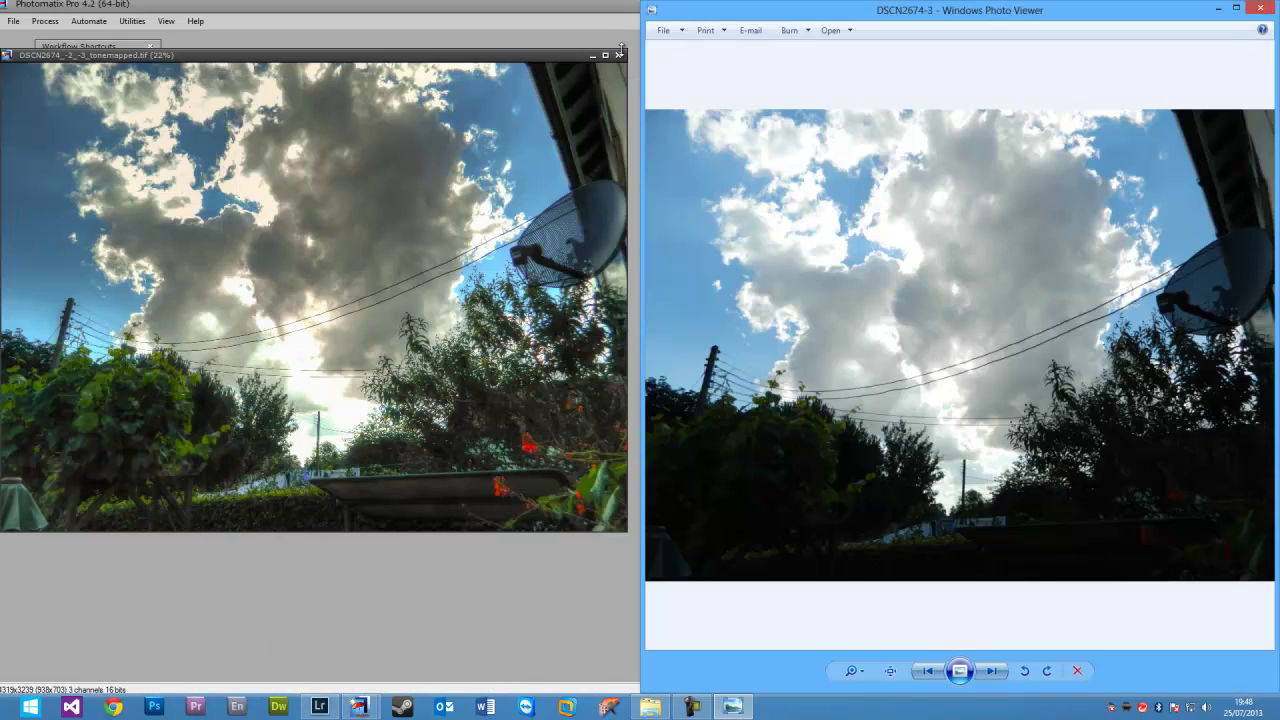
Step: Close the tone-mapped image and quit Photomatix to reveal the desktop
click(618, 55)
double_click(604, 6)
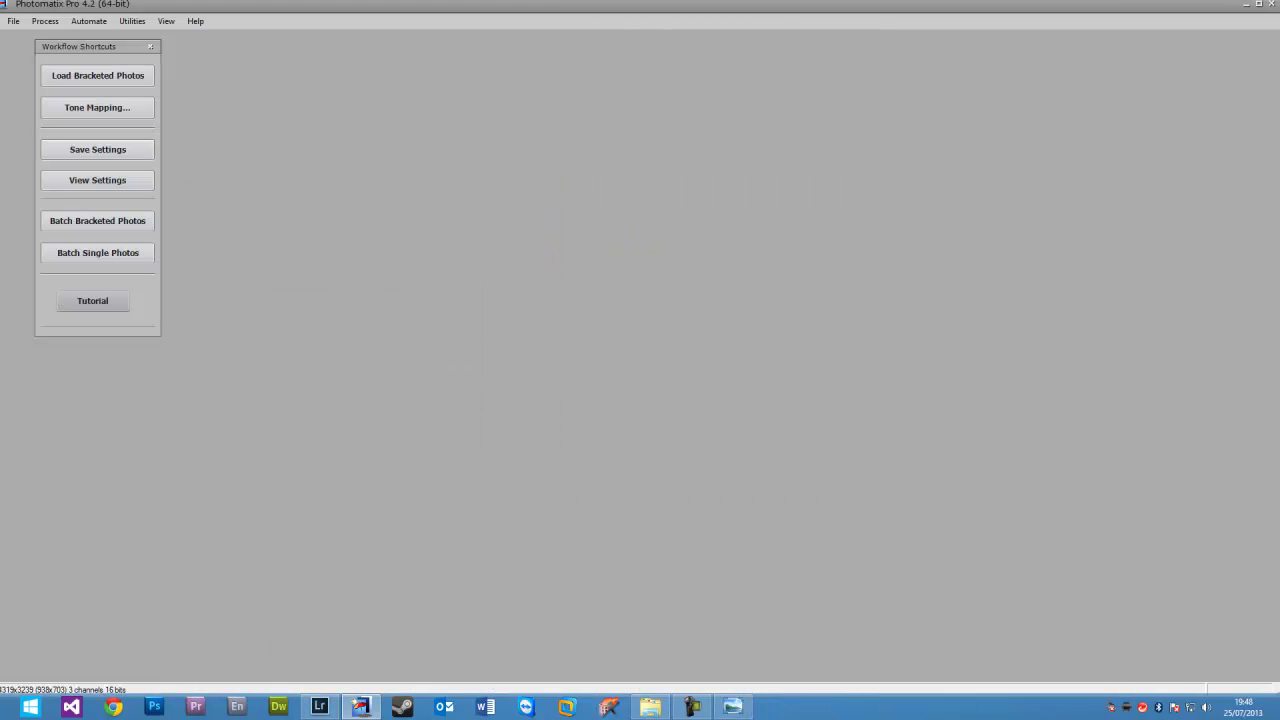
click(1266, 5)
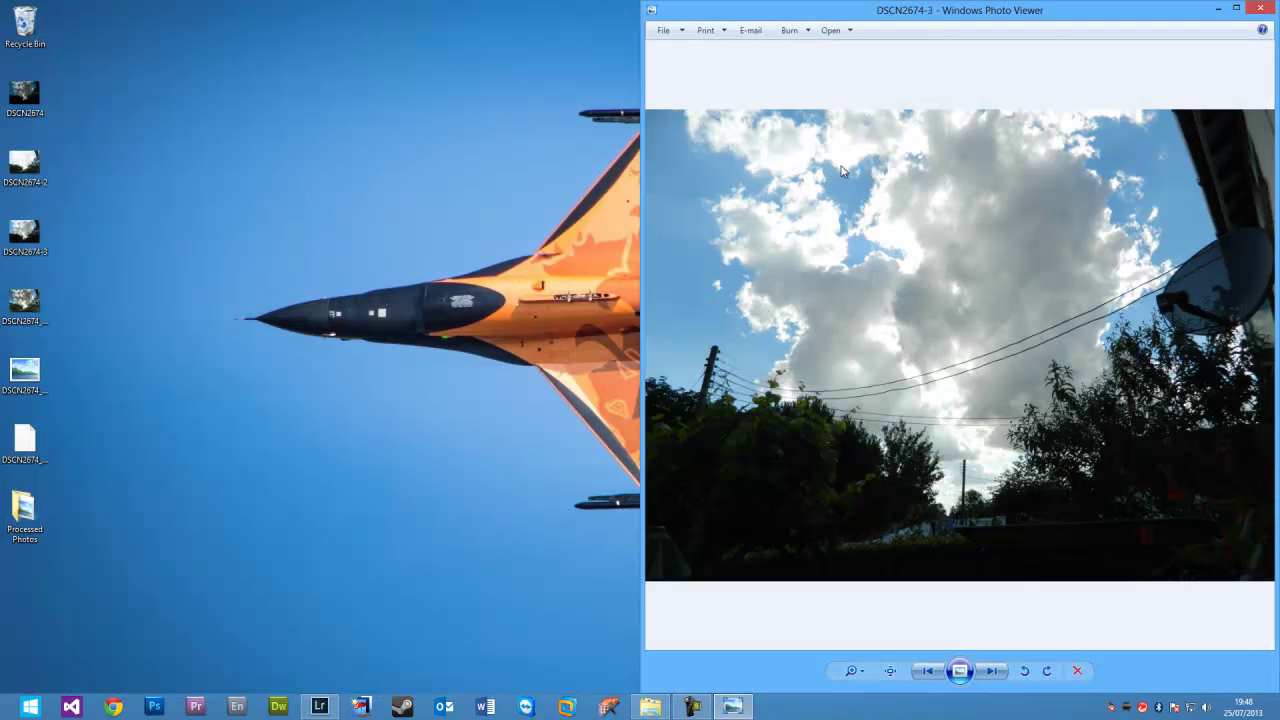
Step: Open DSCN2674_-2_-3_tonemapped.jpg from Processed Photos and snap its viewer to the left half, beside DSCN2674-3
double_click(23, 510)
click(440, 237)
double_click(440, 237)
key(super+Left)
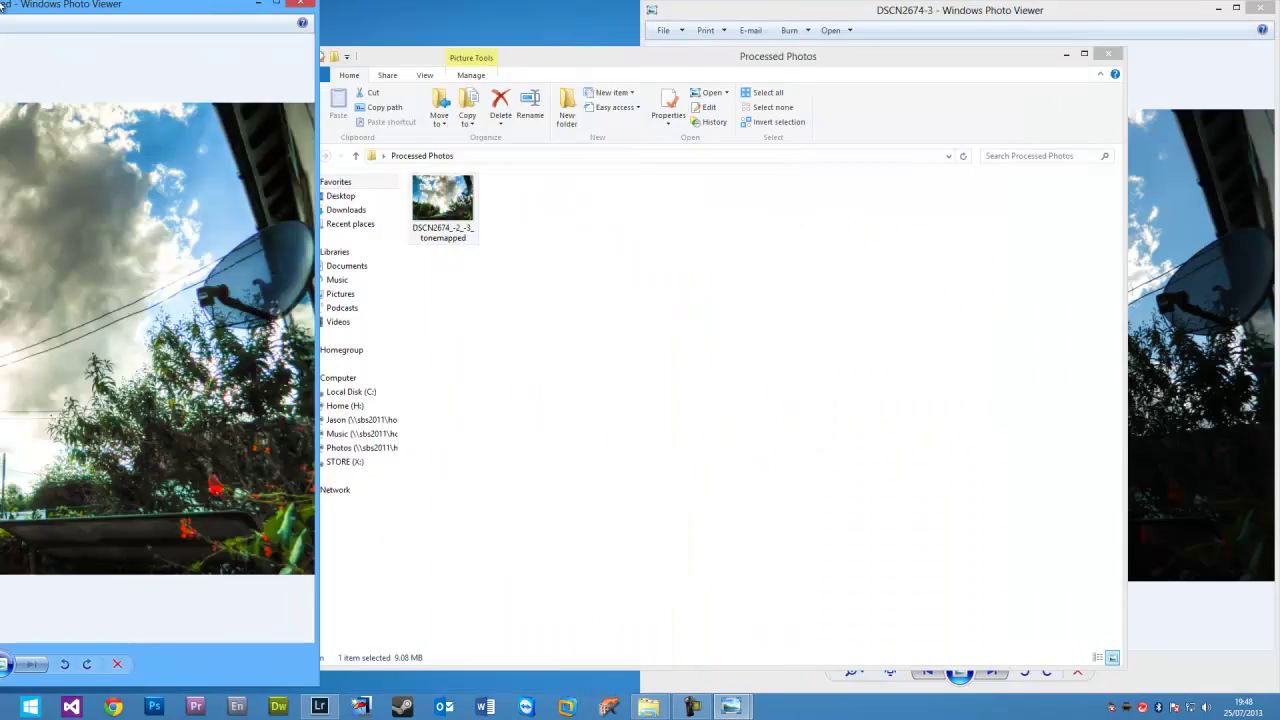
click(1067, 55)
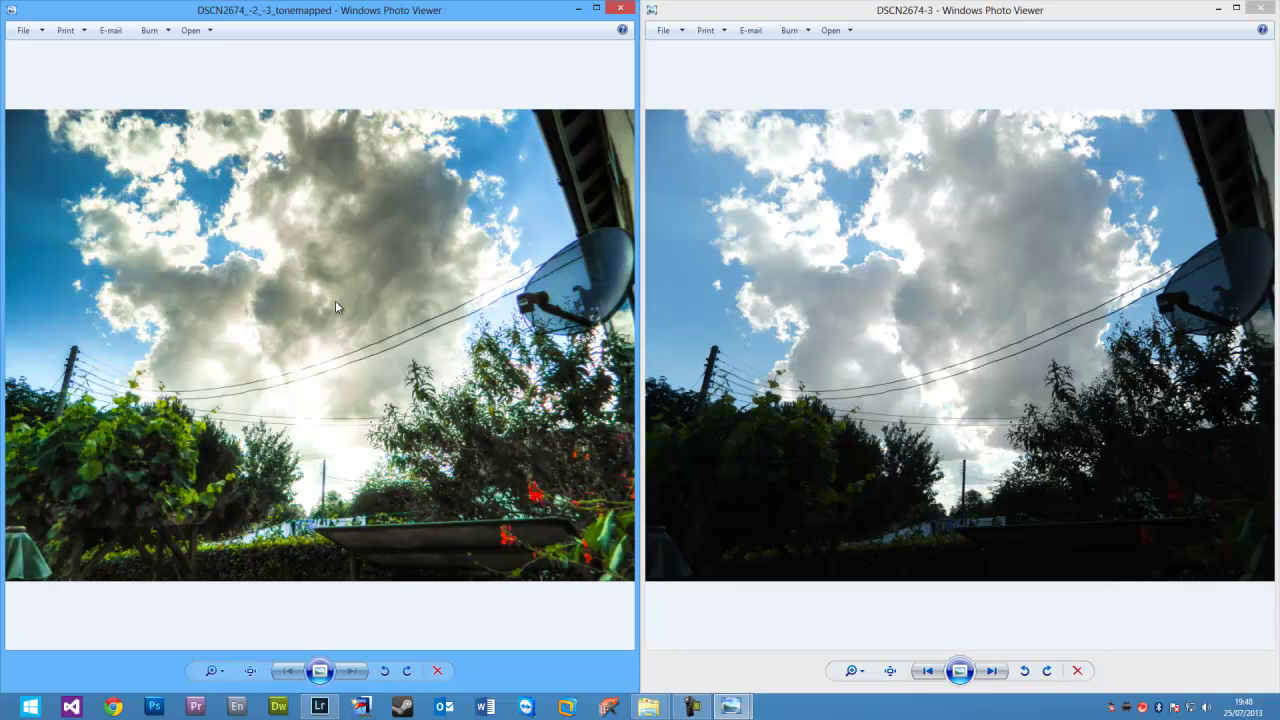
Step: Set the Lightroom photo's Treatment to Black & White, then minimize Lightroom
click(320, 706)
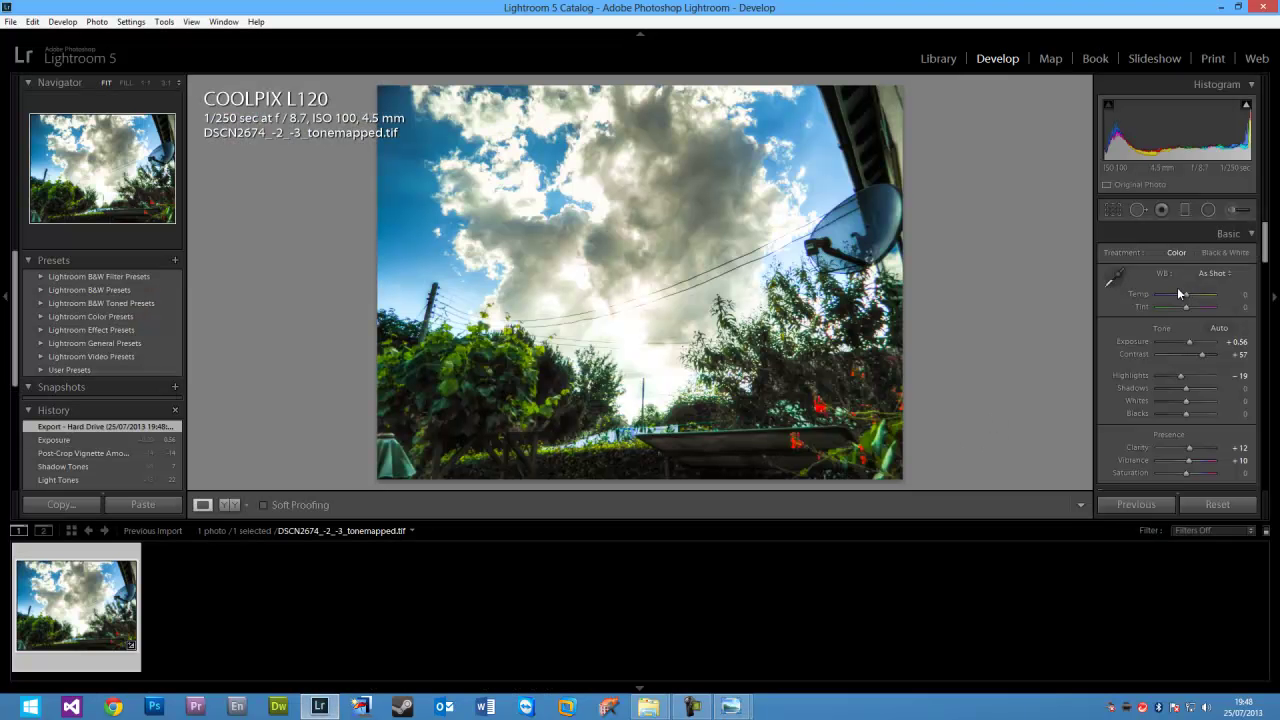
click(1224, 252)
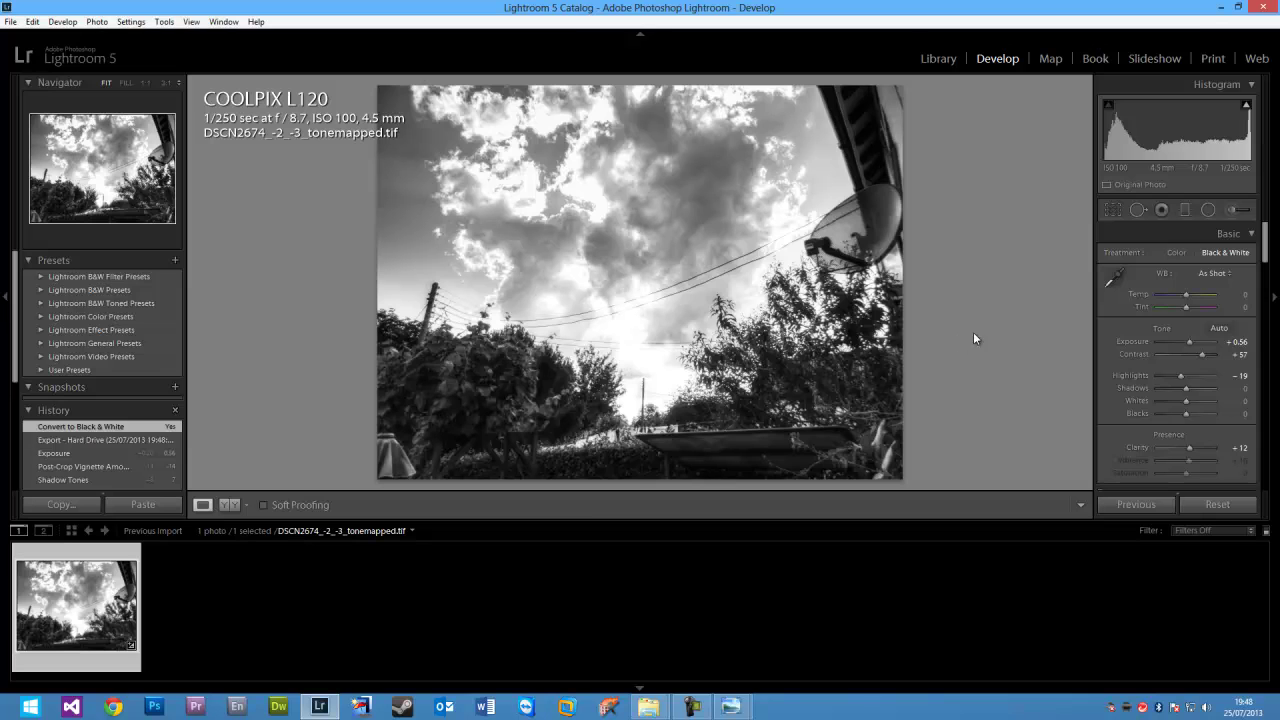
click(1220, 7)
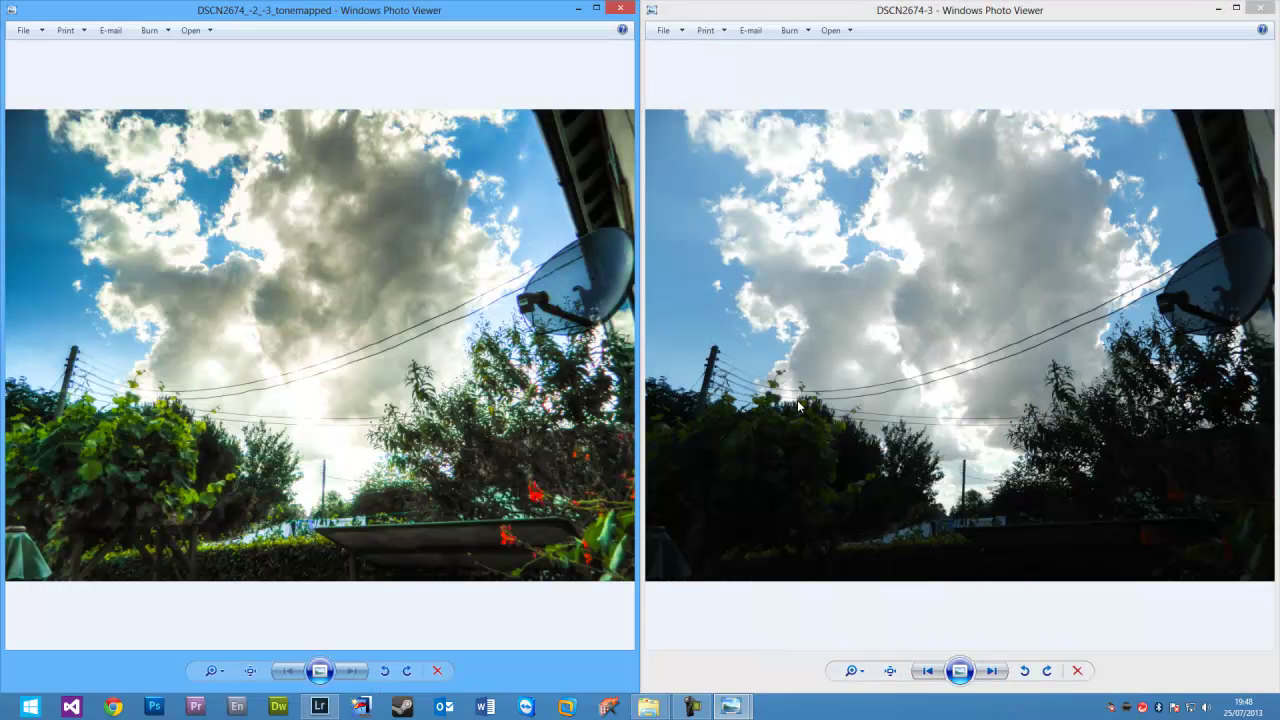